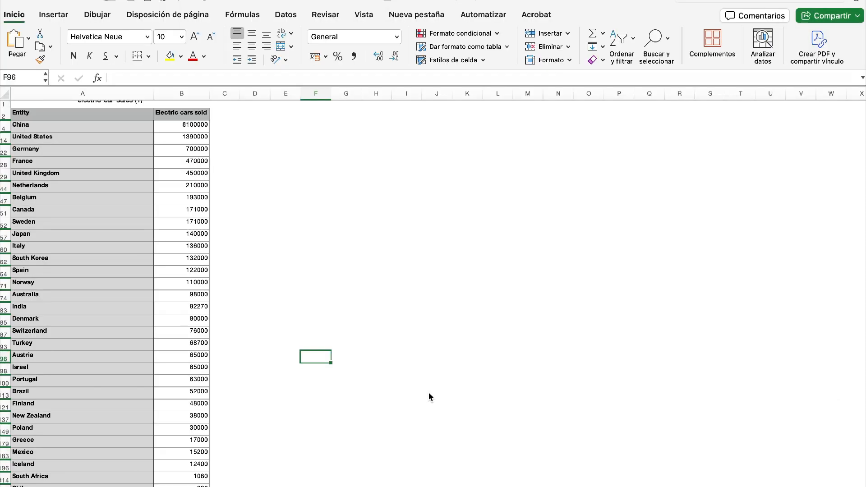
- Look over the electric car sales figures by country in the spreadsheet
scroll(428, 397, down, 3)
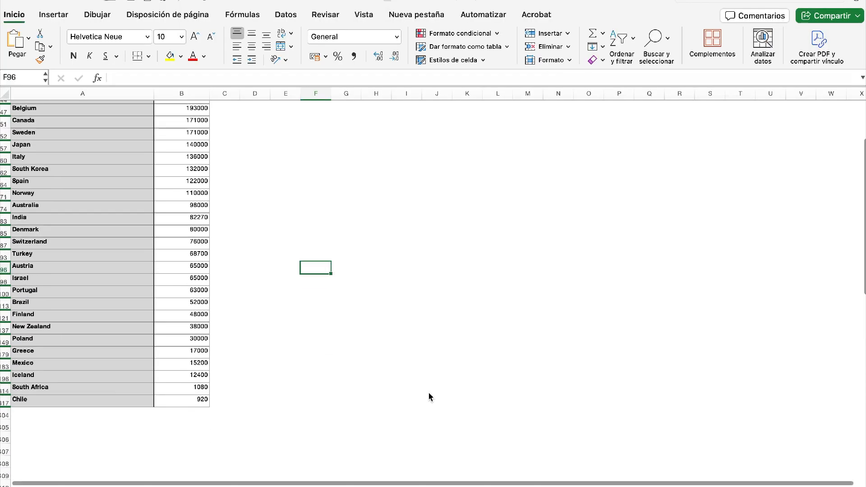
scroll(429, 397, up, 4)
scroll(429, 396, right, 2)
scroll(428, 397, left, 2)
scroll(429, 397, right, 1)
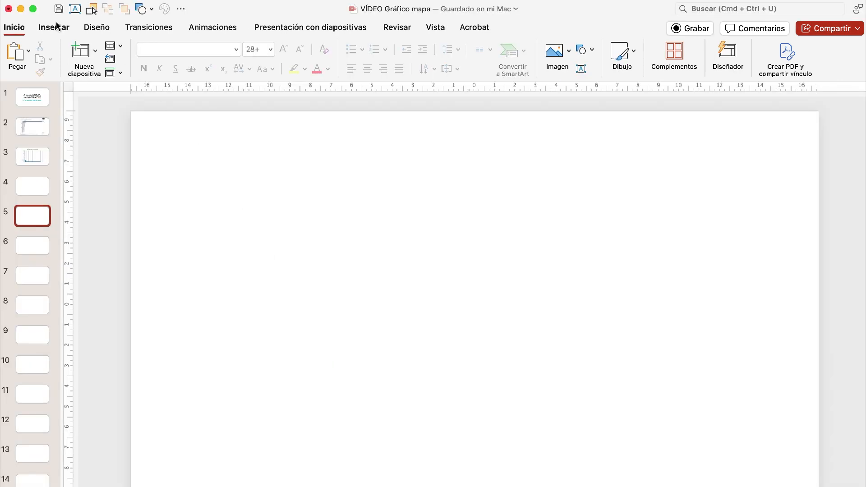
- Insert a 2D clustered bar chart on blank slide 5, close its sample data sheet and return to the presentation
click(56, 25)
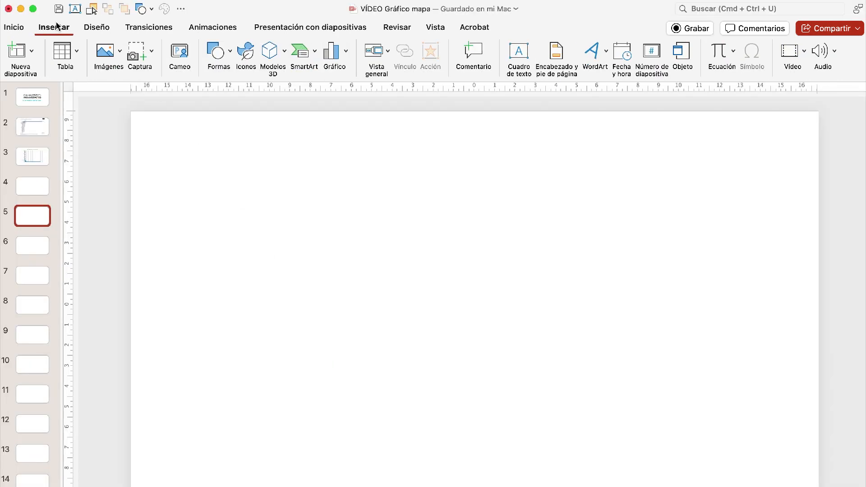
click(347, 53)
mouse_move(387, 78)
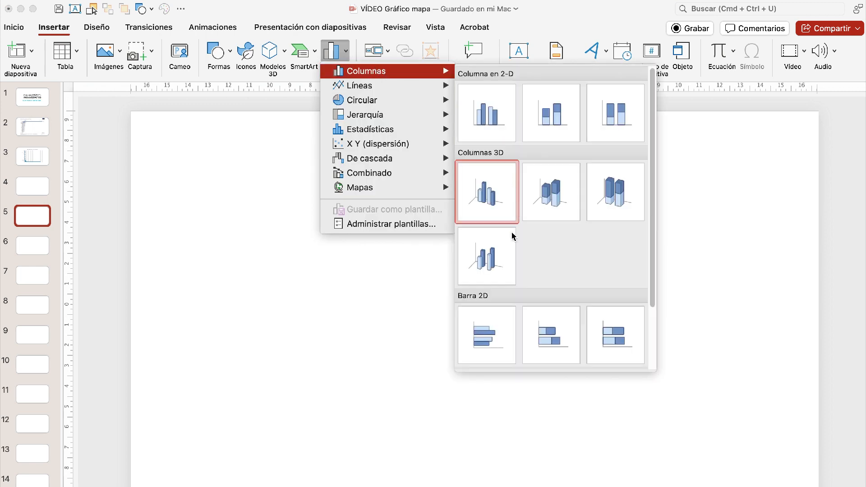
click(496, 325)
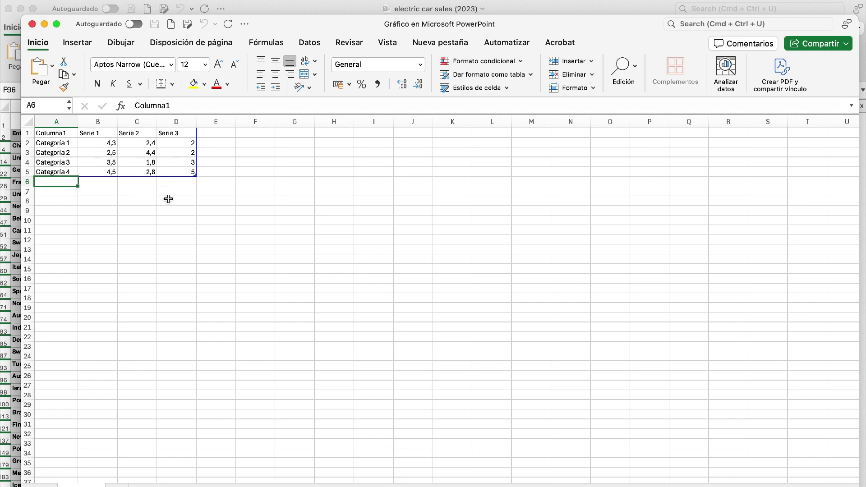
click(33, 25)
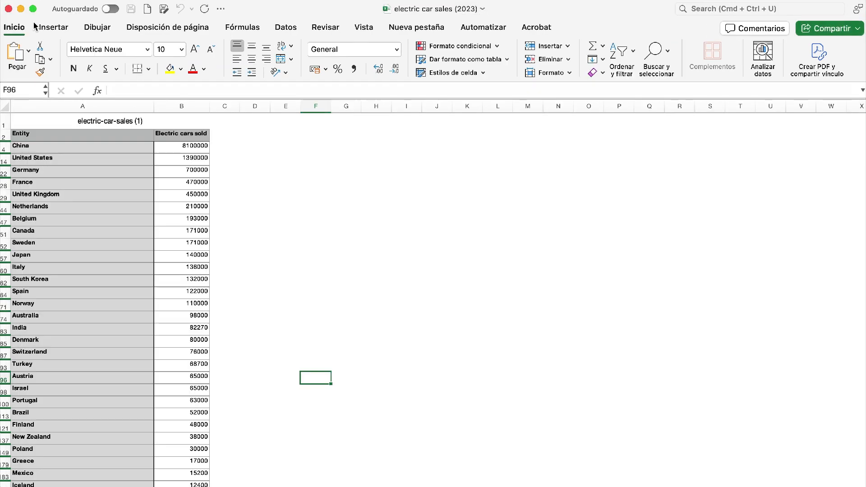
key(ctrl+Up)
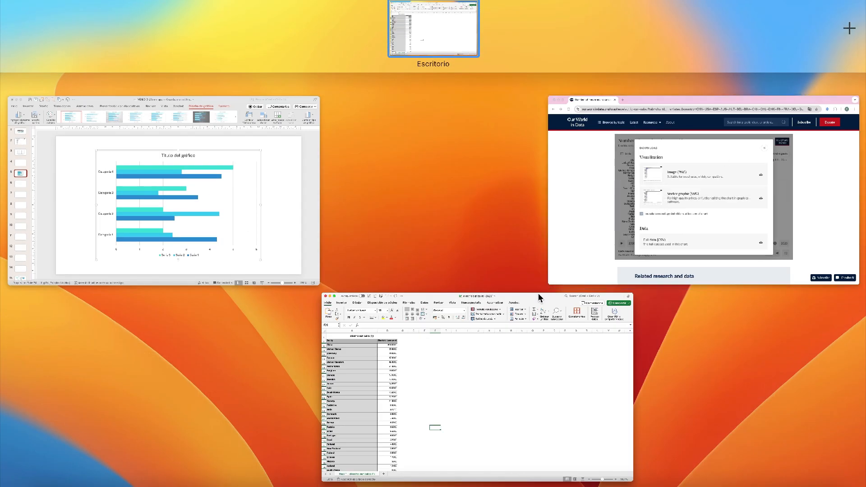
click(261, 175)
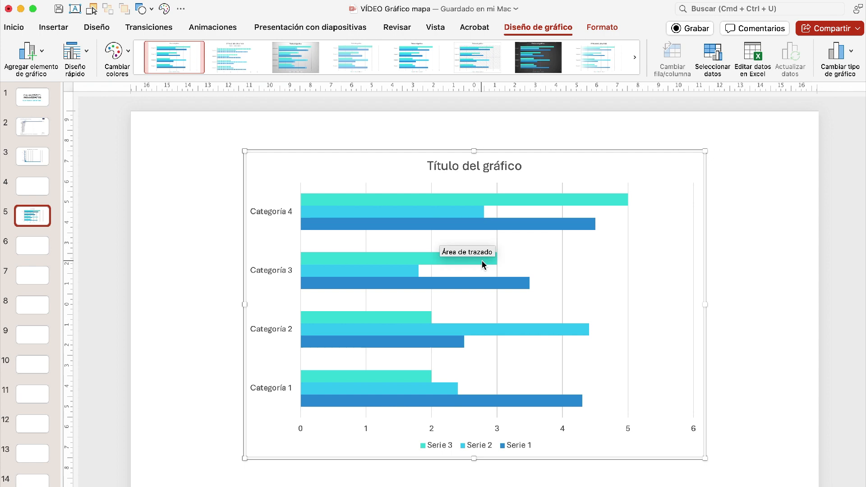
- Start redefining the bar chart's source data range and switch to the electric car sales (2023) workbook
click(719, 59)
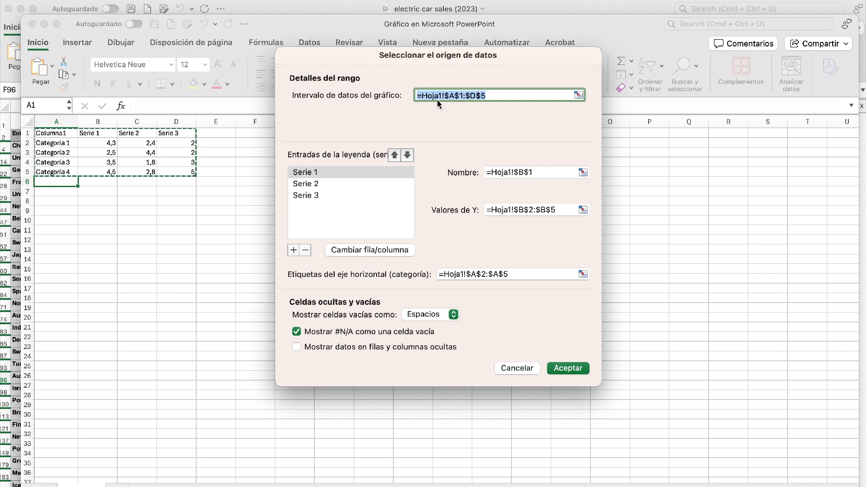
click(579, 96)
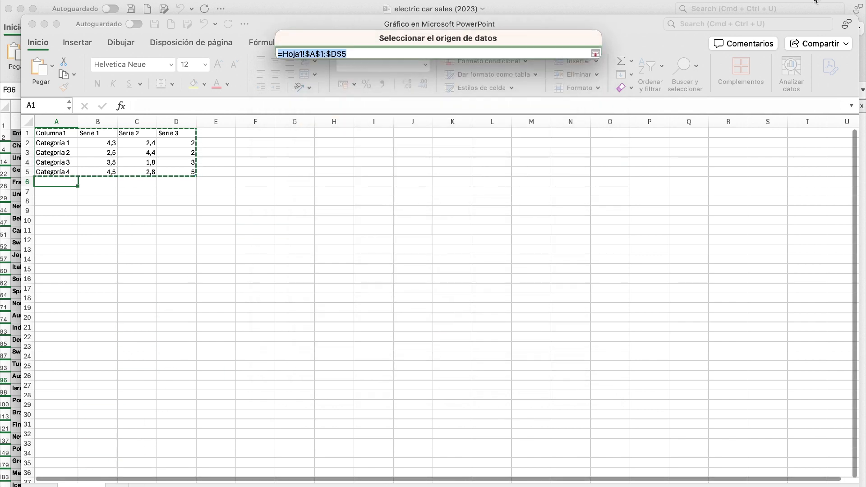
key(ctrl+Up)
click(452, 340)
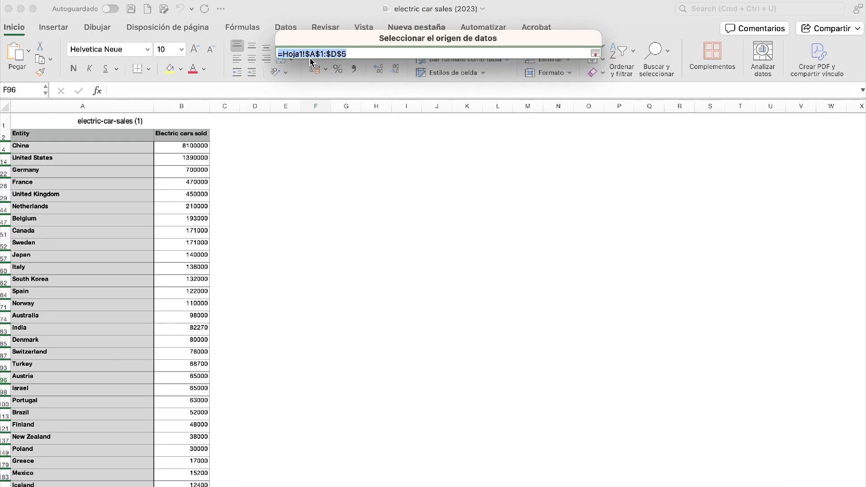
click(36, 132)
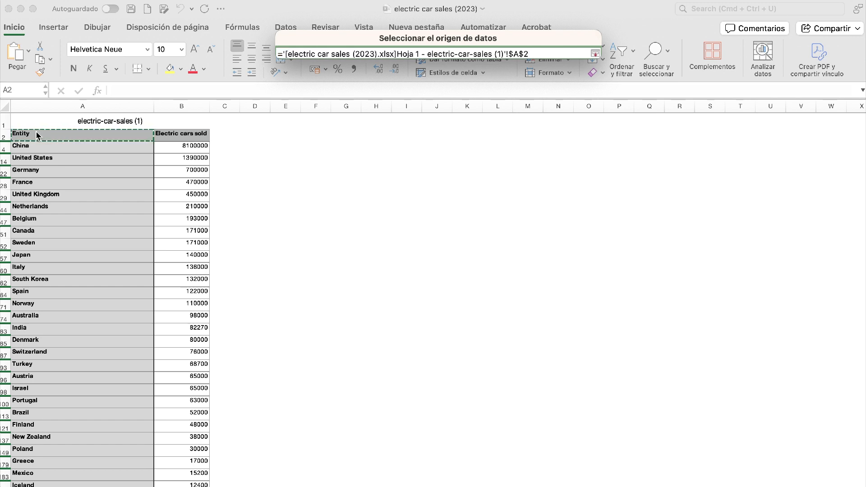
key(shift+Right)
key(shift+Down)
key(shift+Down)
key(shift+Down)
key(shift+Down)
key(shift+Down)
key(shift+Down)
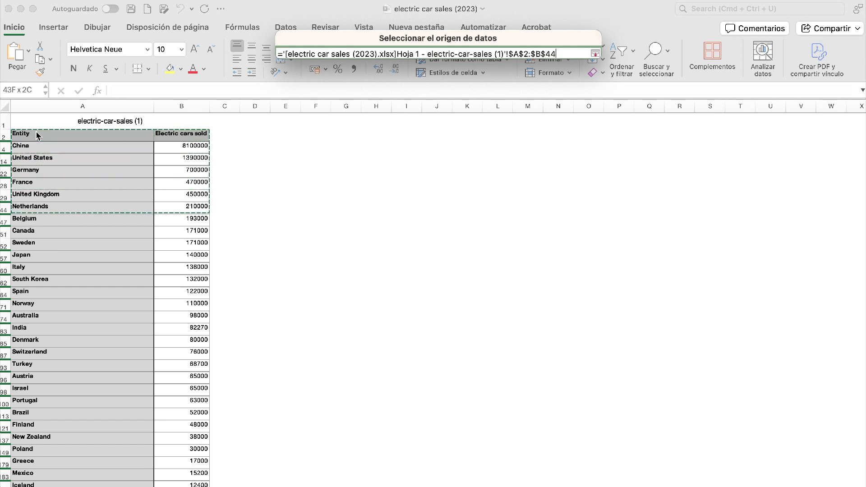
key(shift+Down)
key(shift+Down)
key(shift+Down)
key(shift+Down)
- Set the chart's data range to A4:B317, from China to Chile without the header row, and return to the presentation
click(22, 148)
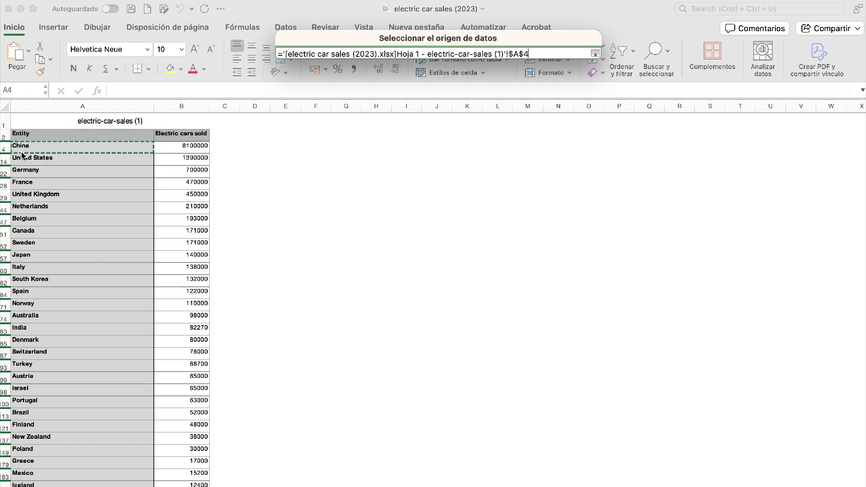
key(shift+Right)
key(shift+Down)
key(shift+Down)
key(shift+Down)
key(shift+Down)
key(shift+Down)
key(shift+Down)
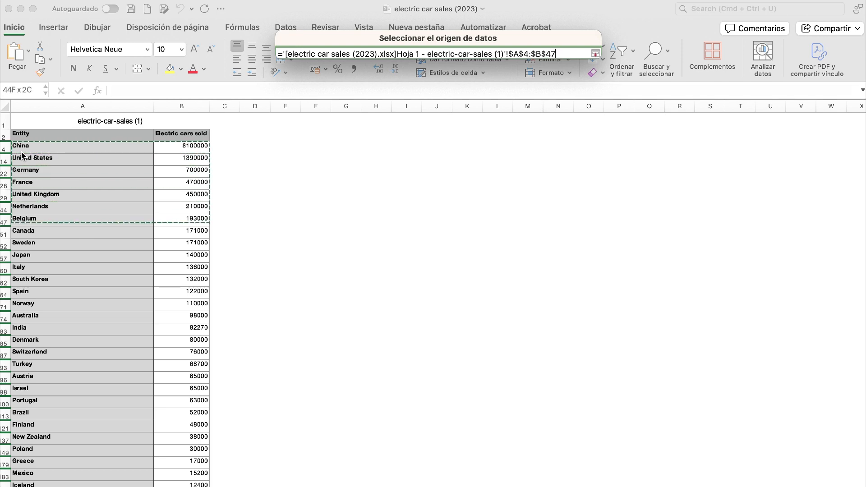
key(shift+Down)
key(shift+Down)
key(shift+Down)
key(shift+Down)
key(shift+Down)
key(shift+Down)
key(shift+Down)
key(shift+Down)
key(shift+Down)
key(shift+Down)
key(shift+Down)
key(shift+Down)
key(shift+Down)
key(shift+Down)
key(shift+Down)
key(shift+Down)
key(shift+Down)
key(shift+Down)
key(shift+Down)
key(shift+Down)
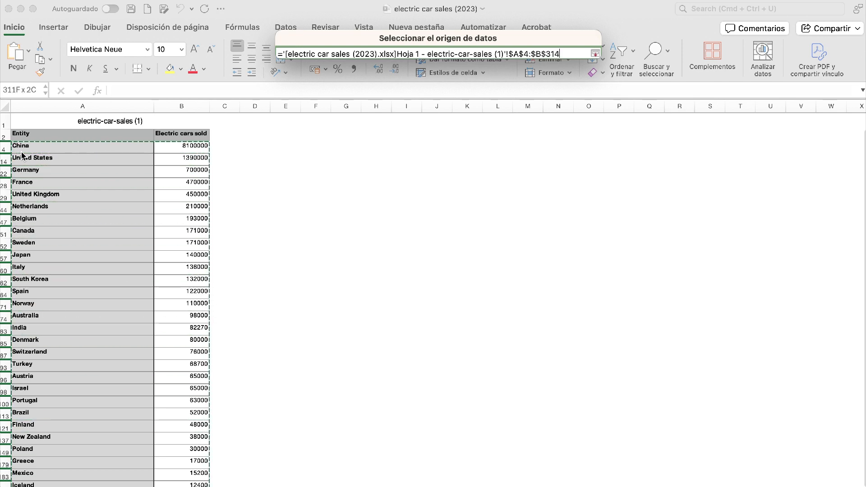
key(shift+Down)
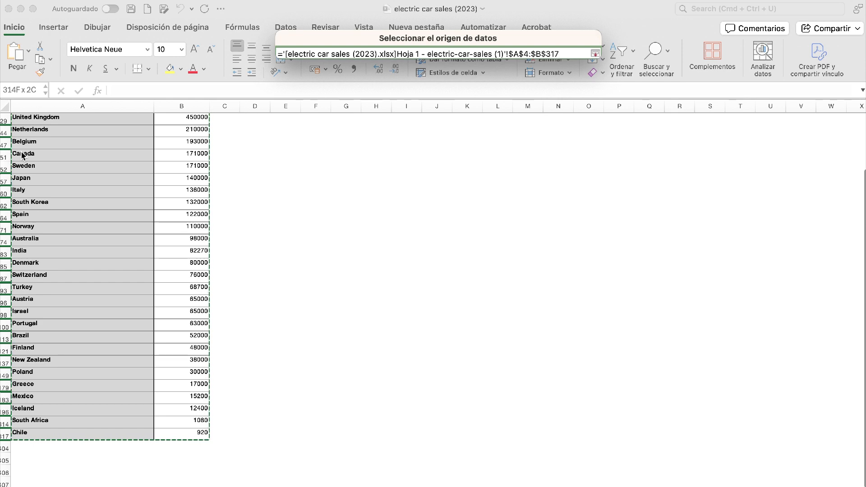
click(596, 53)
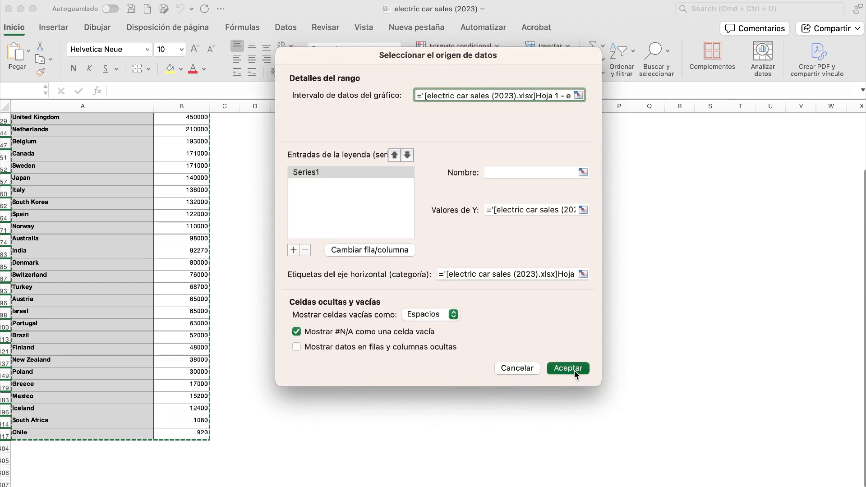
click(575, 369)
key(ctrl+Up)
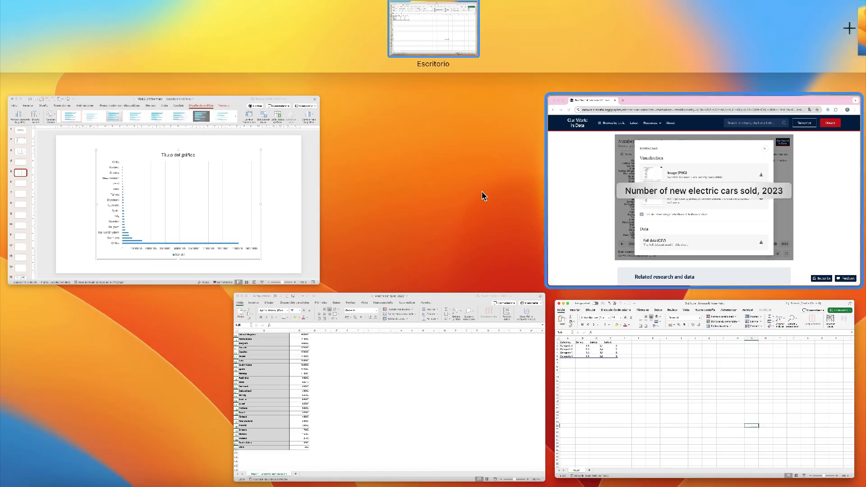
click(241, 162)
click(175, 209)
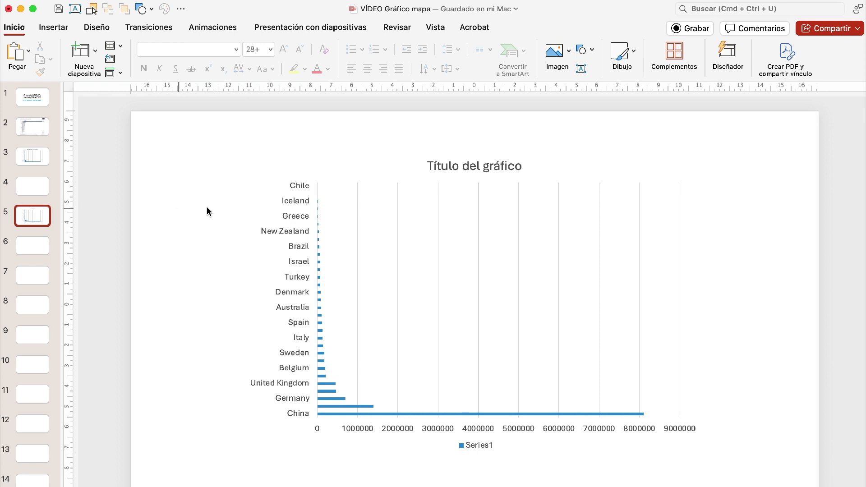
- Show the categories of the chart's country axis in reverse order, then deselect the chart
click(285, 338)
double_click(286, 338)
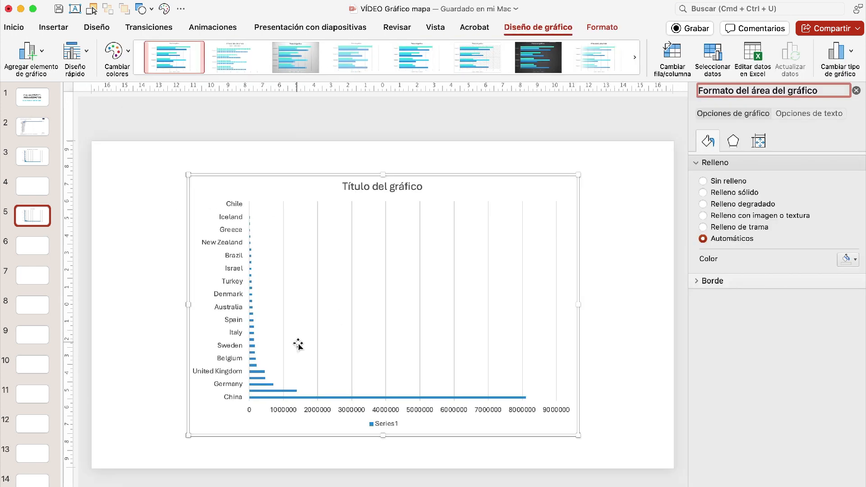
click(231, 355)
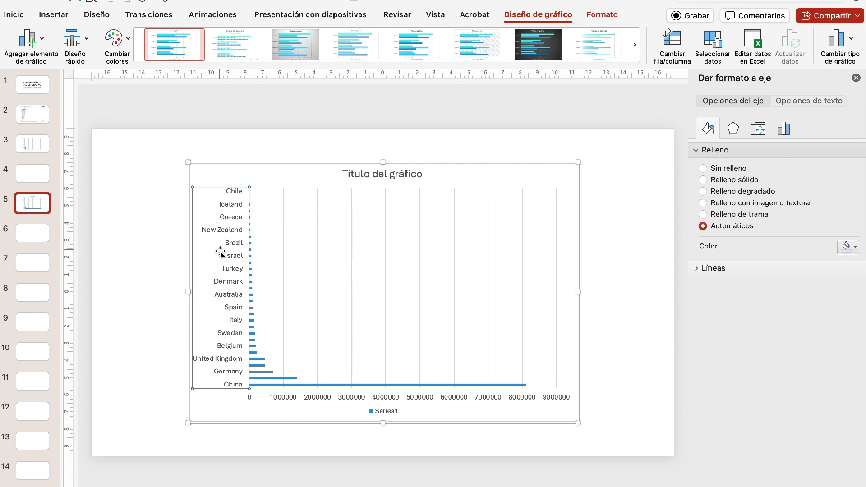
click(783, 130)
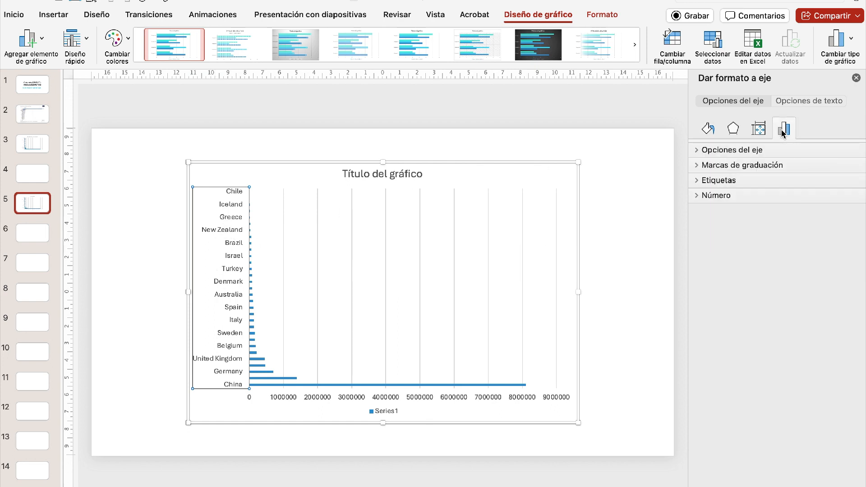
click(696, 152)
click(754, 345)
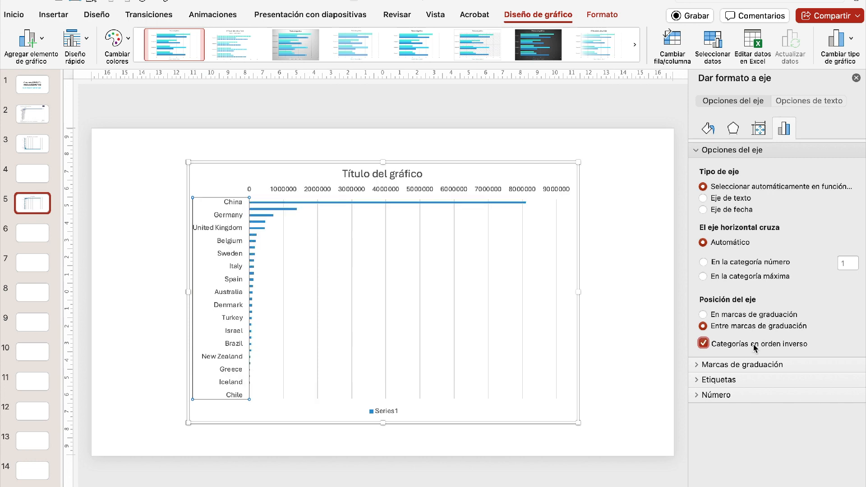
click(133, 163)
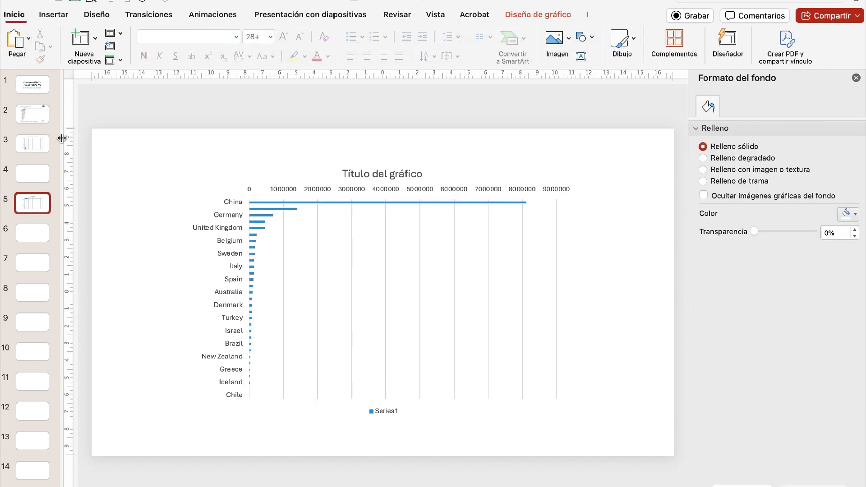
- Convert the bar chart on slide 5 to a choropleth map (Mapa coroplético) and deselect it
click(37, 120)
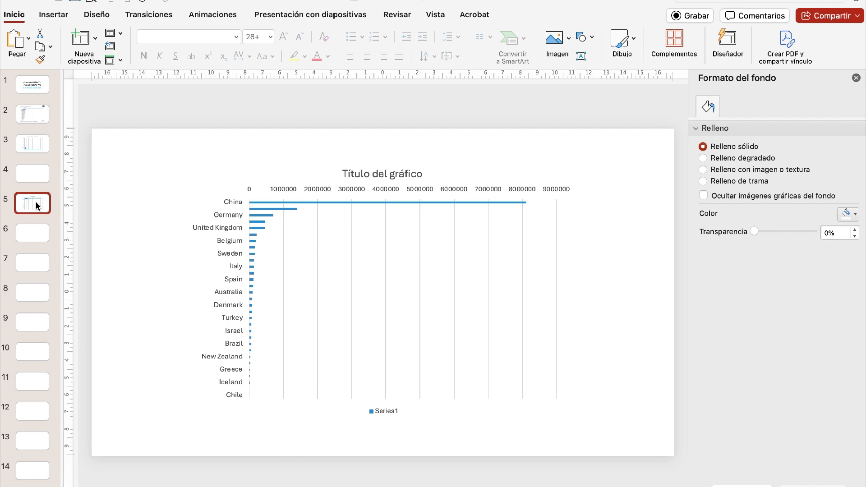
click(240, 221)
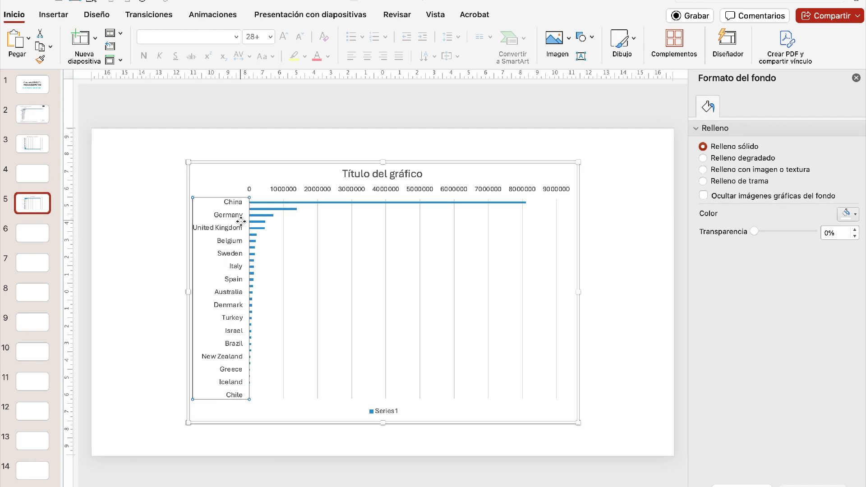
click(241, 163)
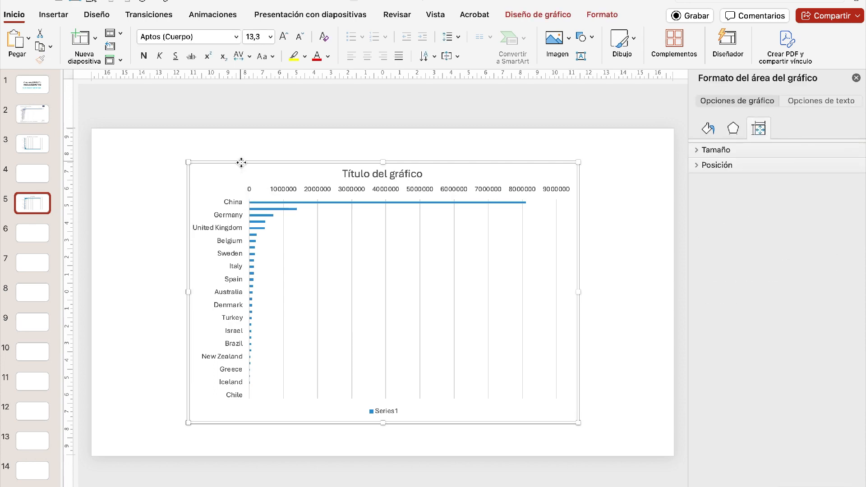
click(532, 13)
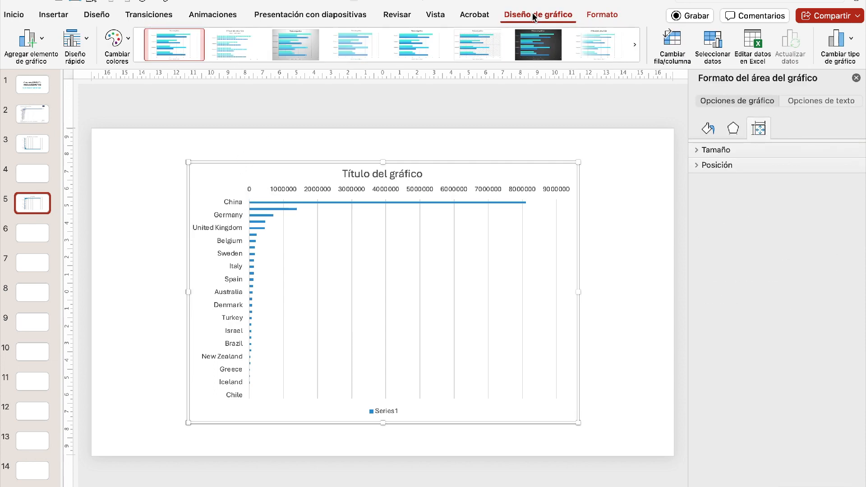
click(842, 41)
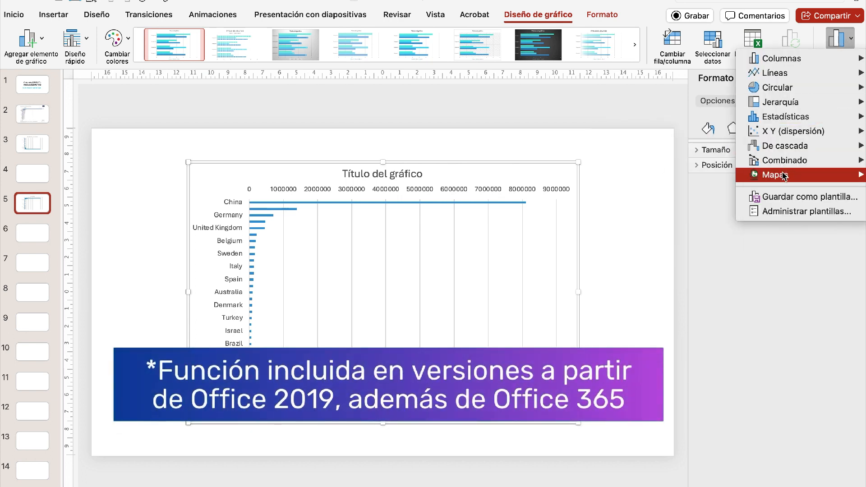
mouse_move(783, 176)
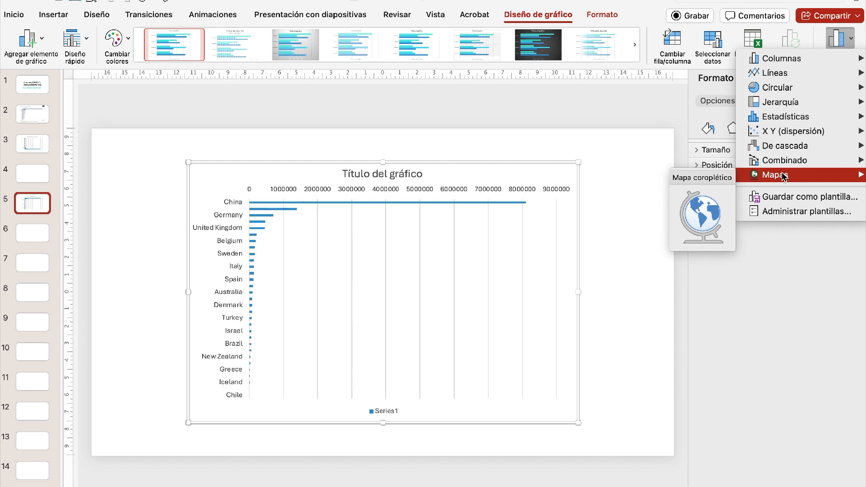
click(690, 217)
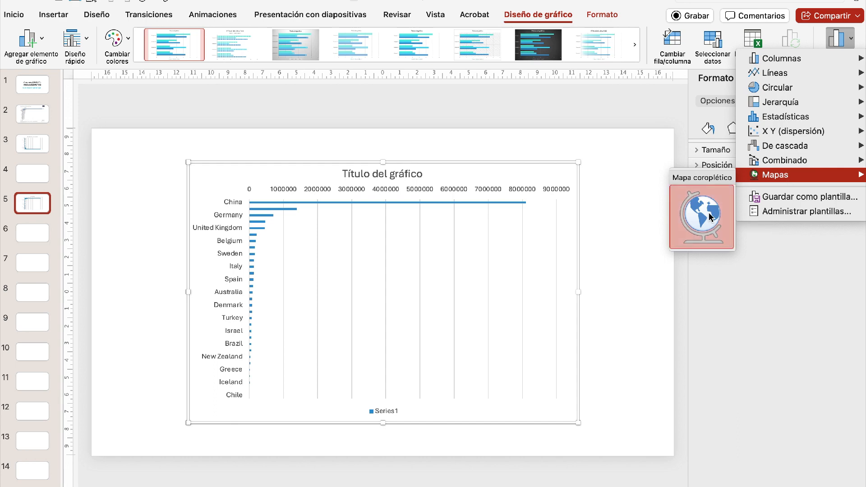
key(ctrl+Up)
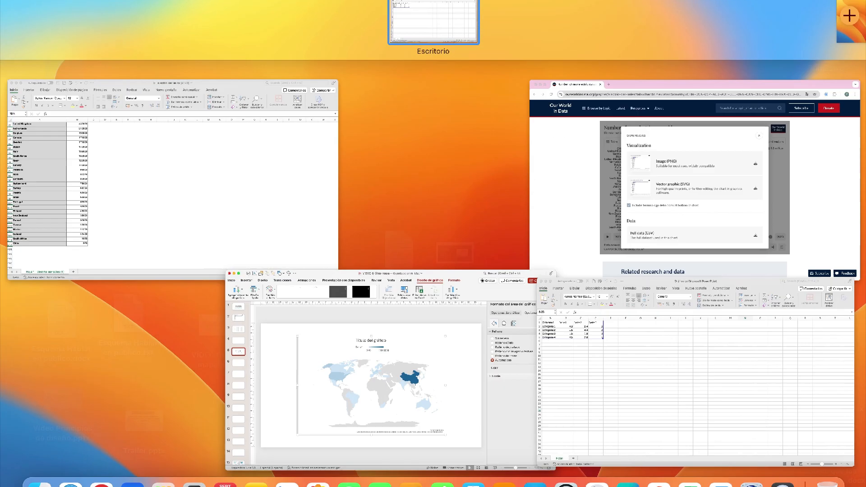
click(446, 364)
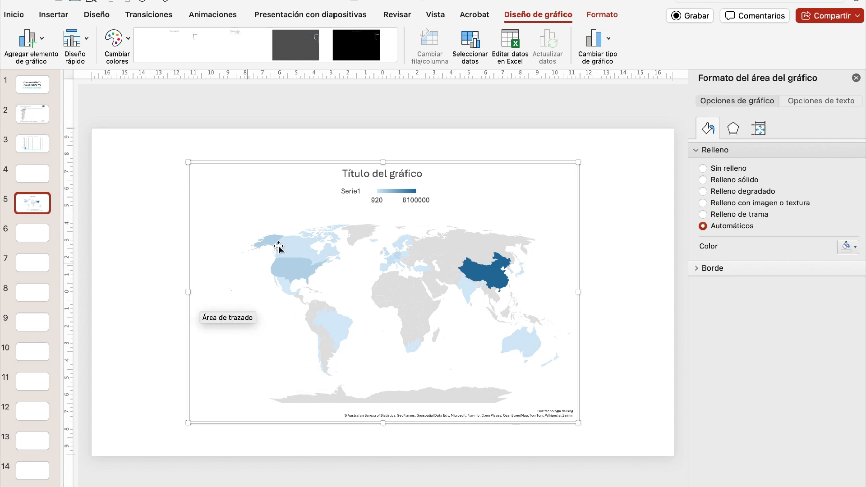
click(639, 263)
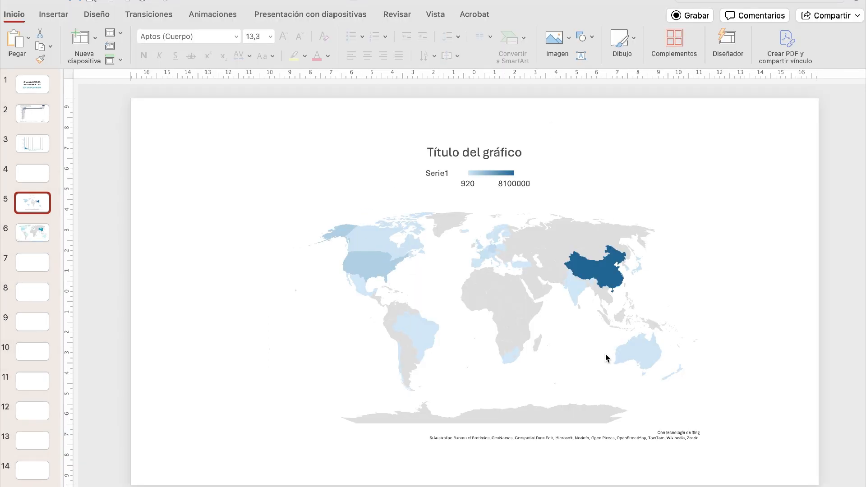
- Compare the finished map design on slide 6 with the map chart on slide 5, ending back on slide 5
click(35, 233)
click(35, 232)
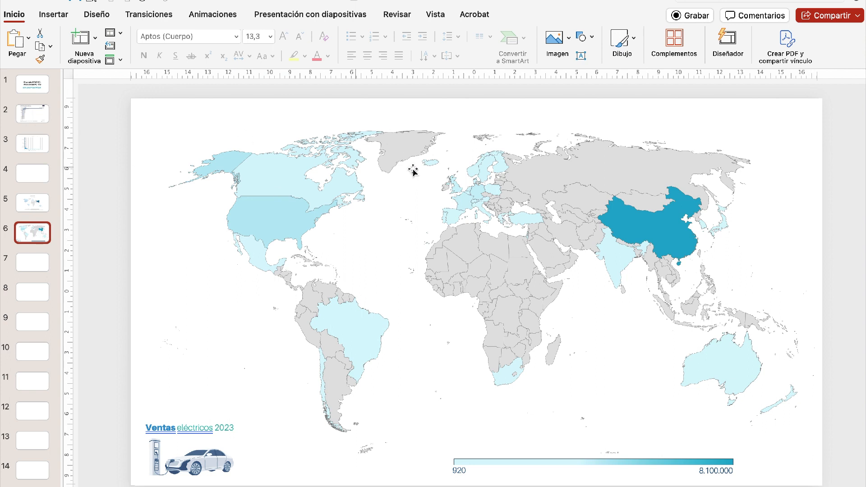
click(41, 207)
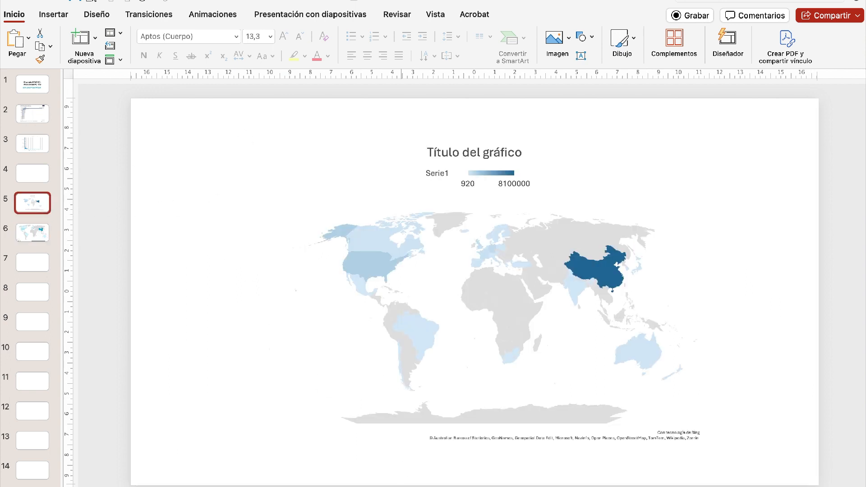
click(36, 231)
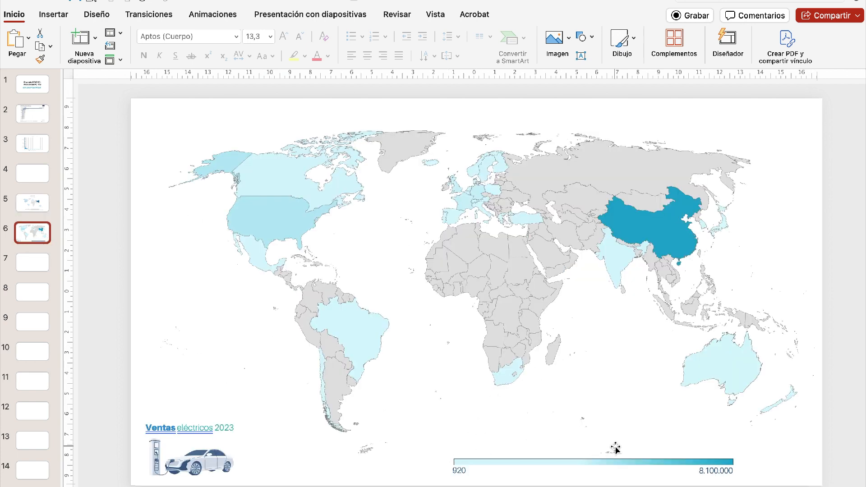
click(39, 211)
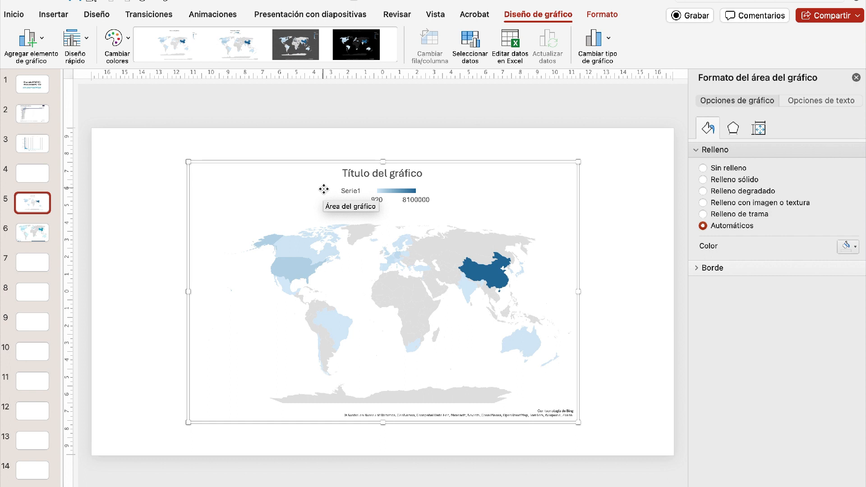
- Show the data labels with the sales values on the map chart's countries
click(25, 44)
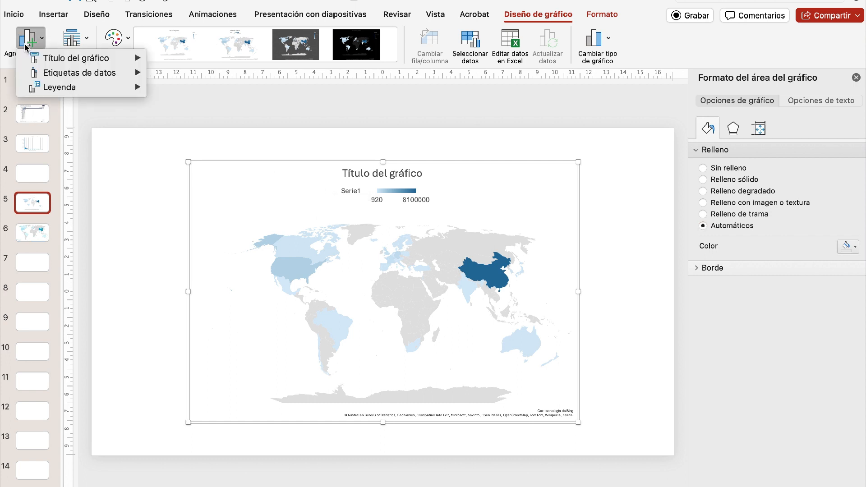
mouse_move(74, 61)
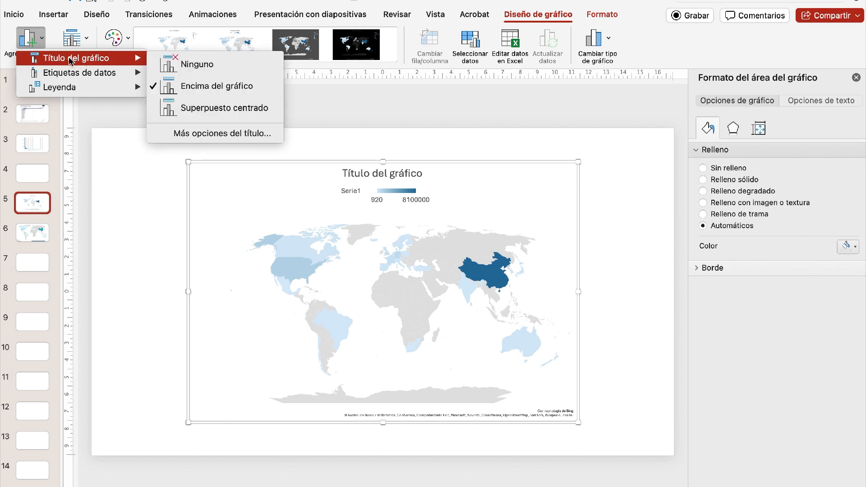
mouse_move(77, 78)
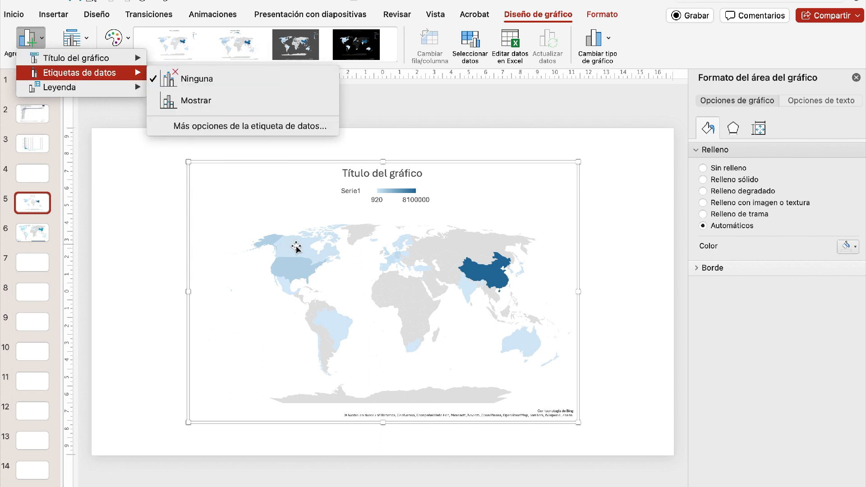
click(228, 111)
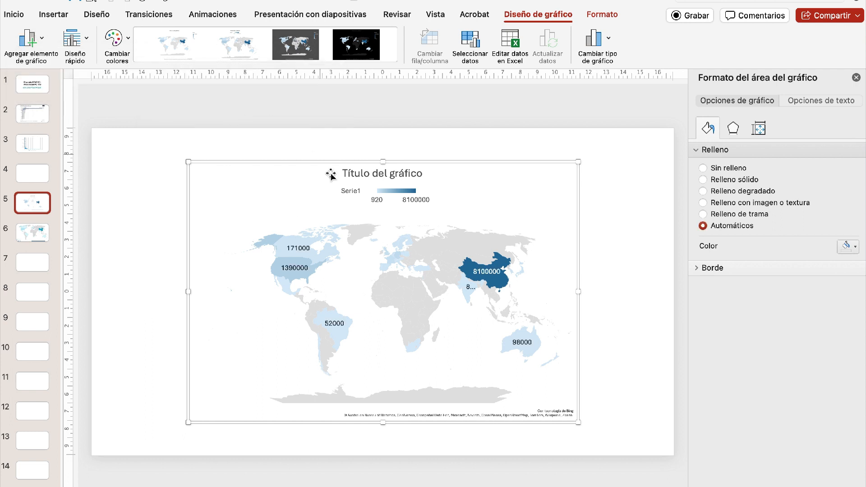
mouse_move(287, 255)
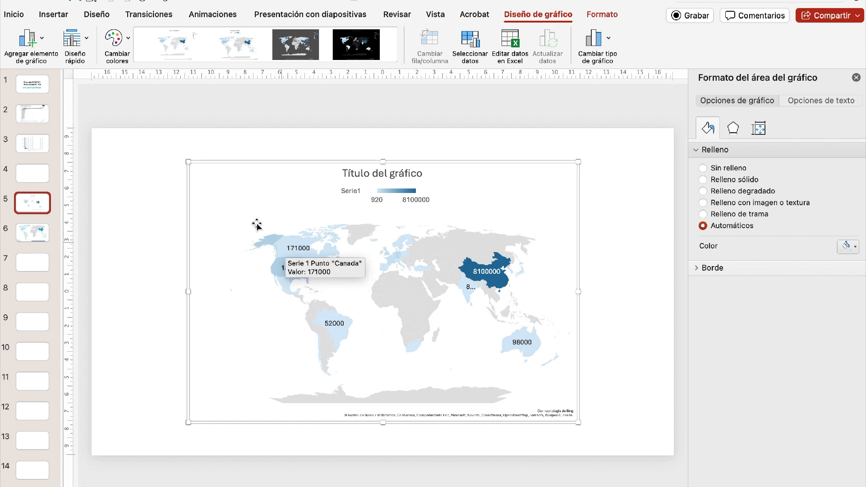
- Review the legend settings and apply the quick layout that places the map's legend at the upper right of the chart
click(43, 36)
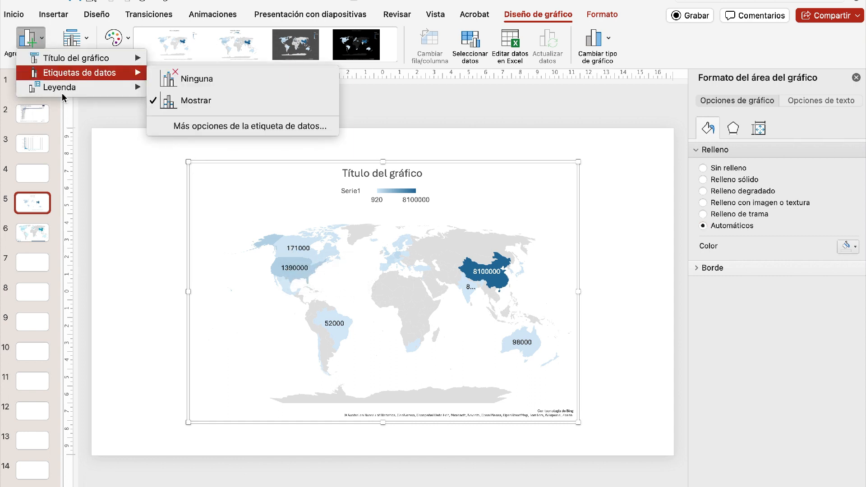
mouse_move(63, 93)
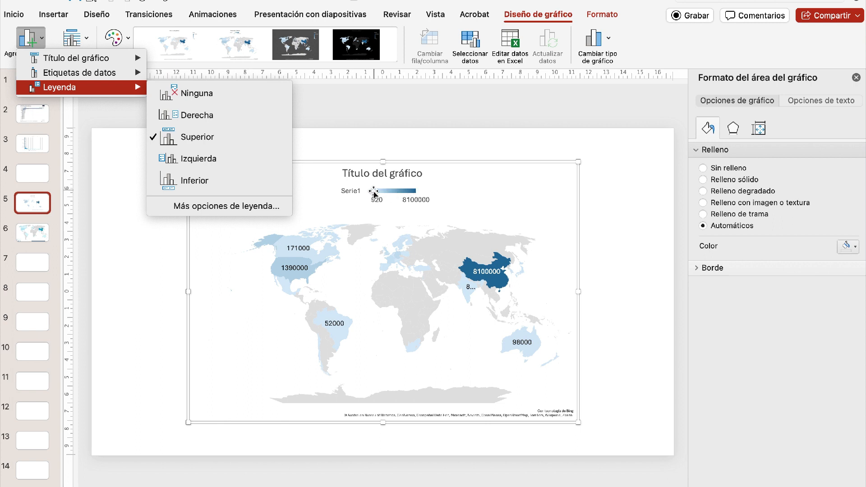
click(120, 284)
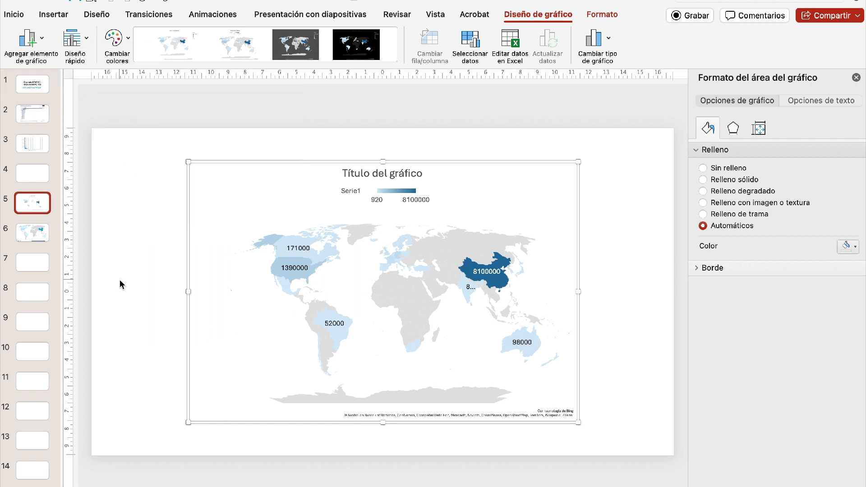
click(382, 193)
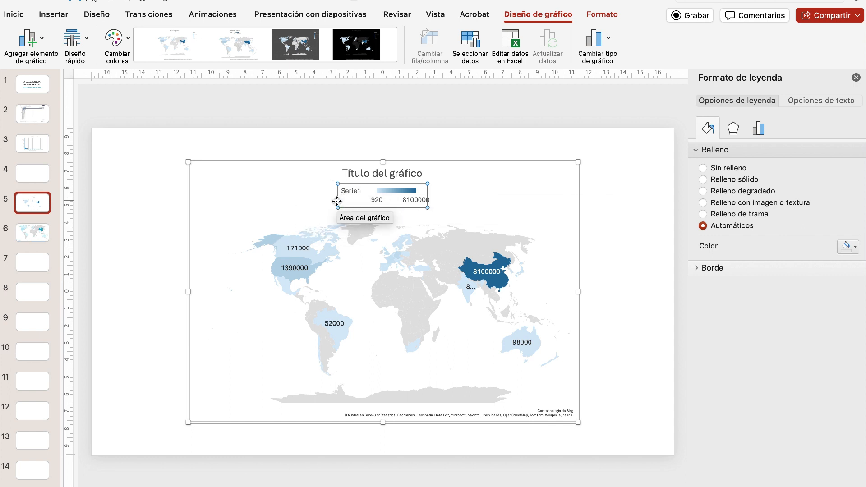
click(317, 142)
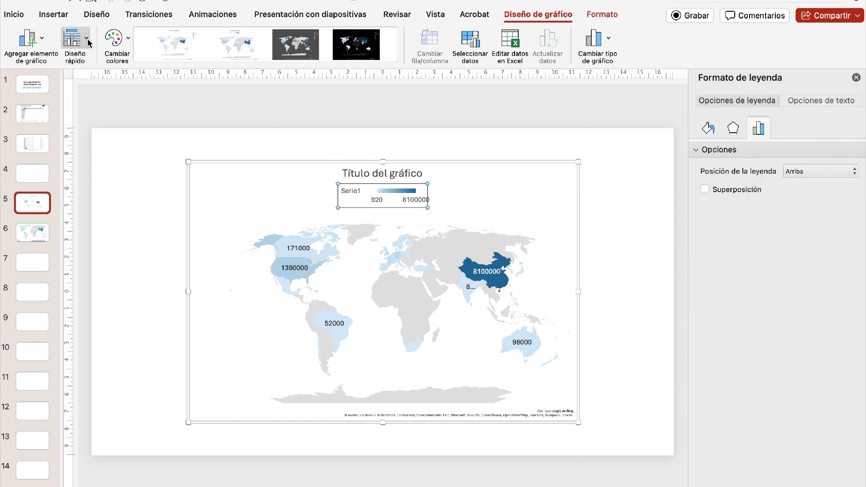
click(88, 43)
click(98, 156)
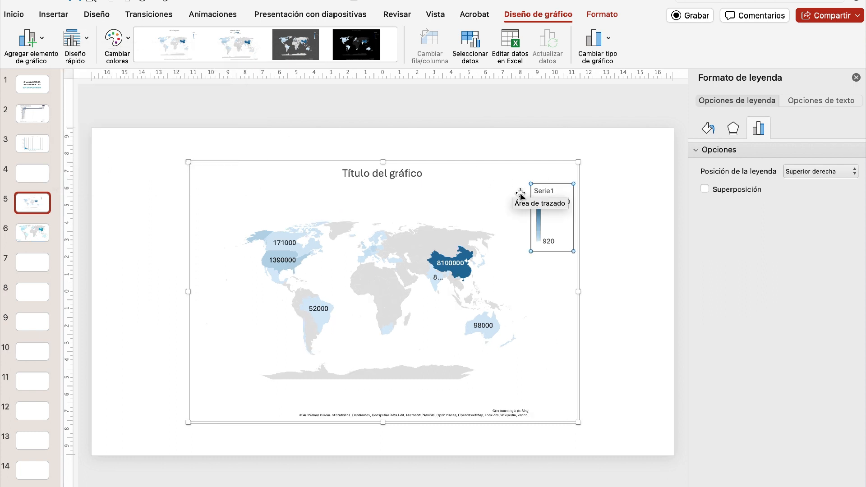
- Remove the title from the map chart on slide 5 by setting it to Ninguno
click(381, 173)
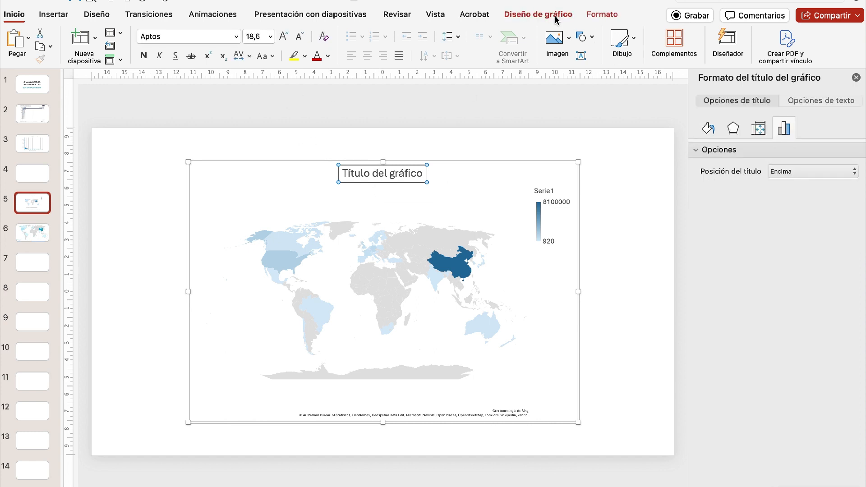
click(554, 16)
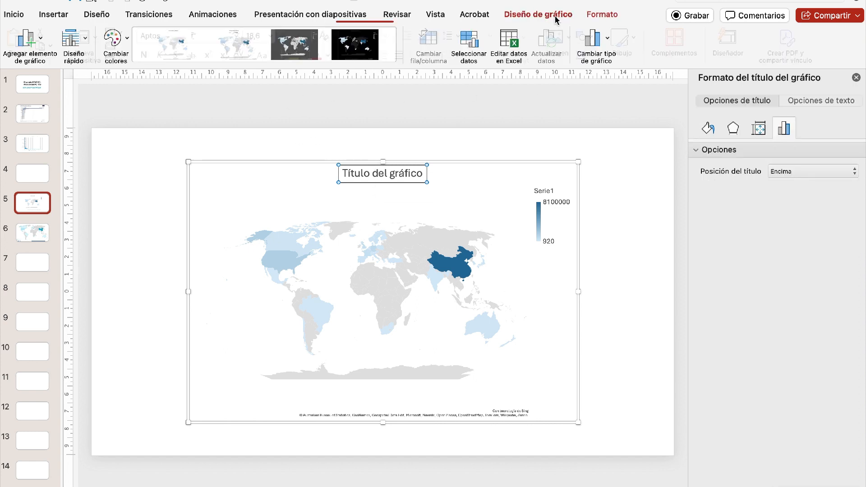
click(42, 39)
mouse_move(63, 58)
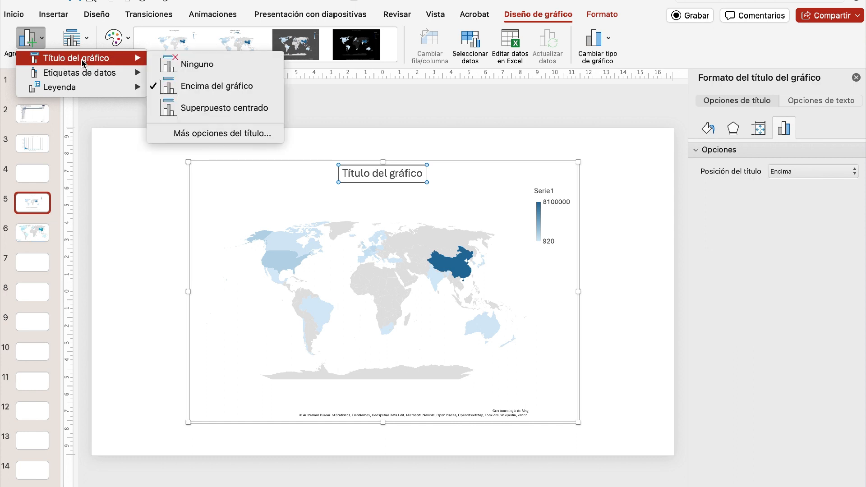
click(175, 68)
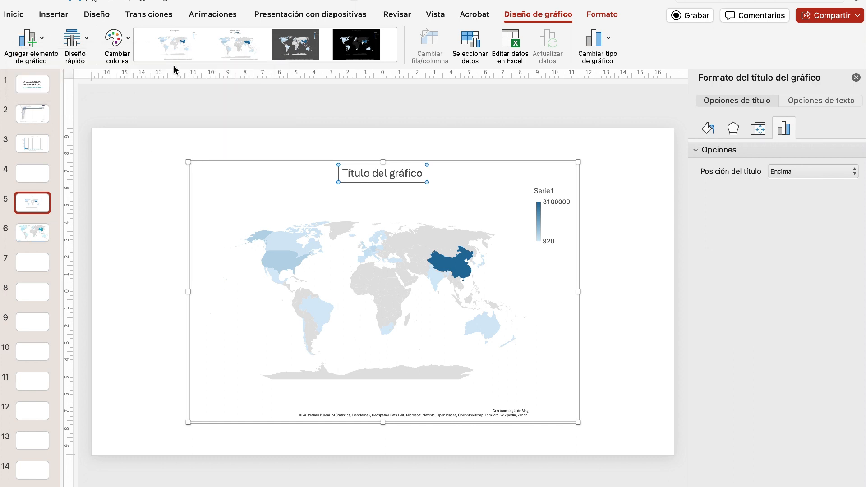
- Remove the legend from the map chart by setting it to Ninguna
click(41, 39)
mouse_move(78, 89)
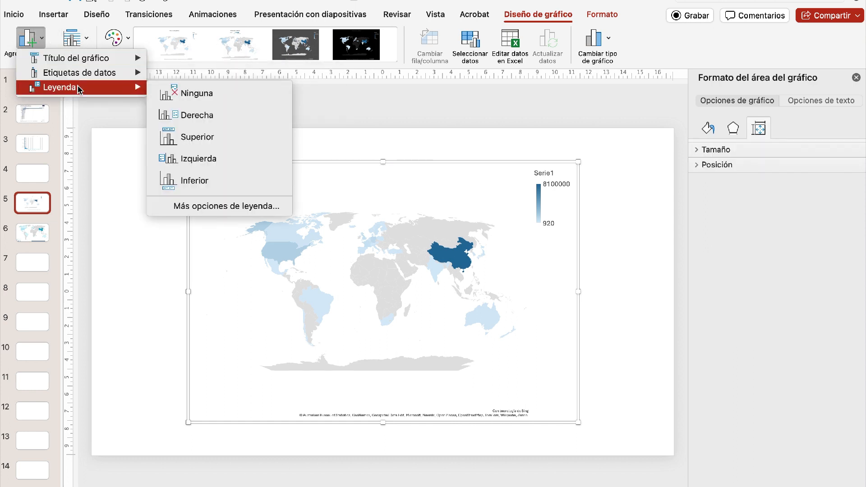
click(172, 94)
click(174, 101)
- Try the Robinson, Miller and Mercator projections on the map's data series, then deselect the chart
click(513, 223)
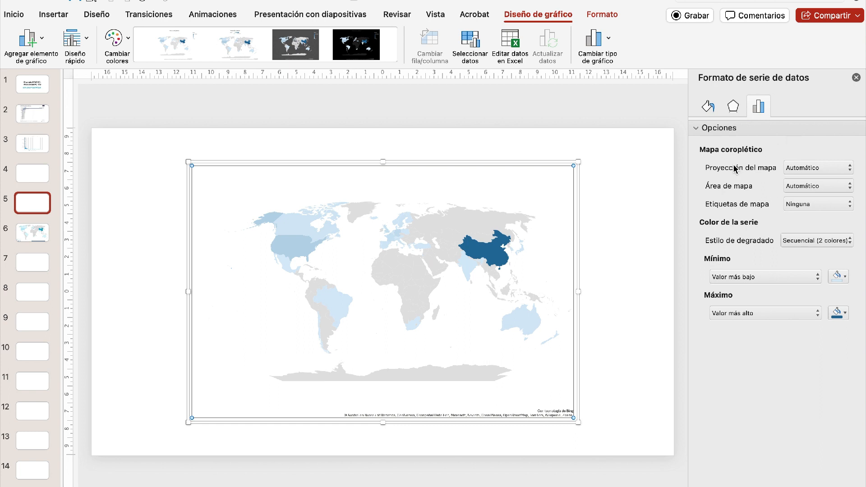
click(850, 167)
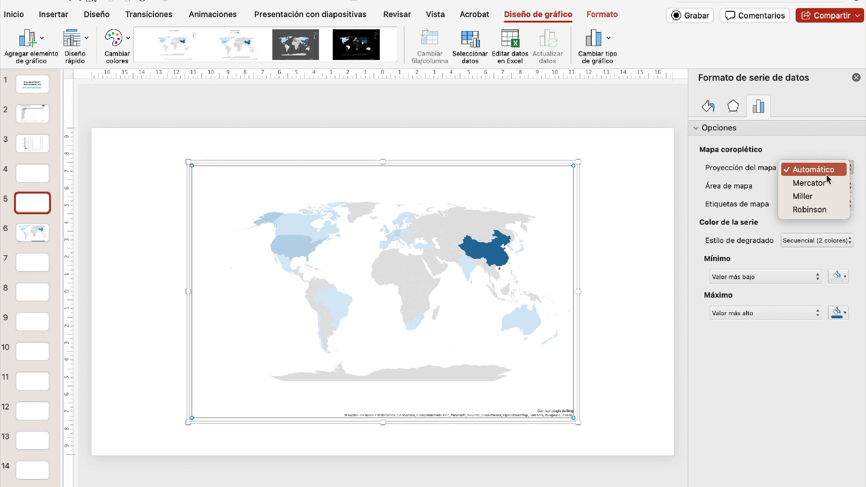
click(823, 210)
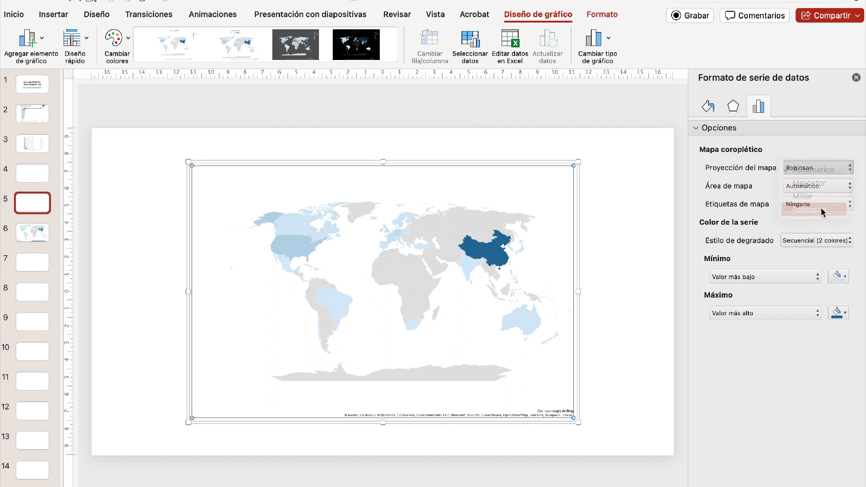
click(850, 175)
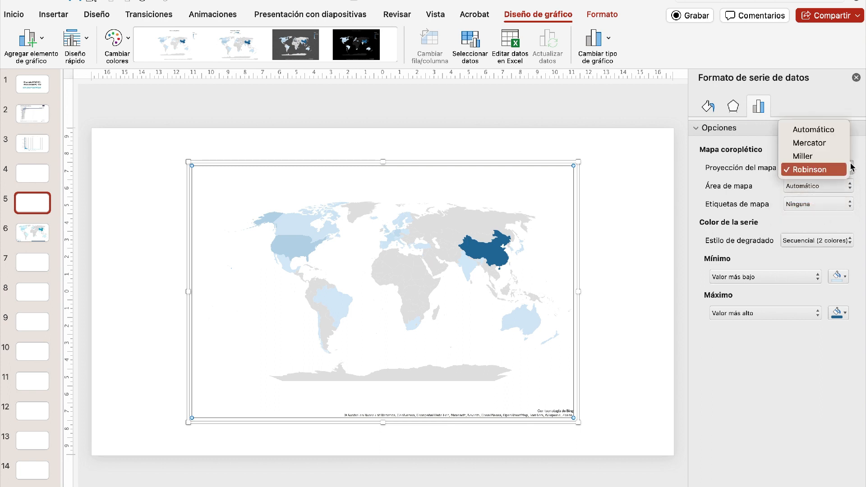
click(829, 153)
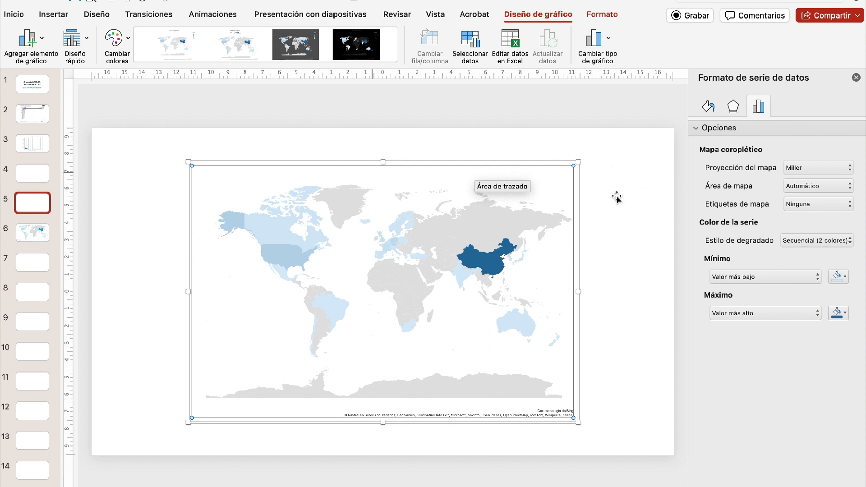
click(850, 170)
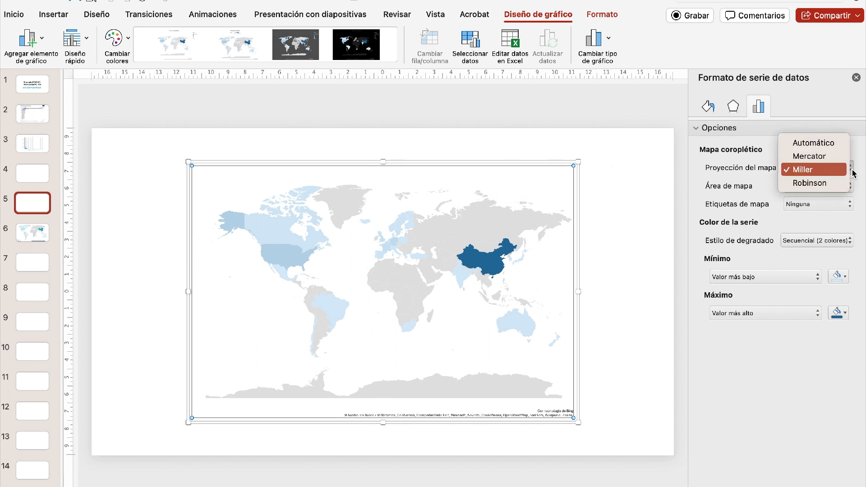
click(837, 158)
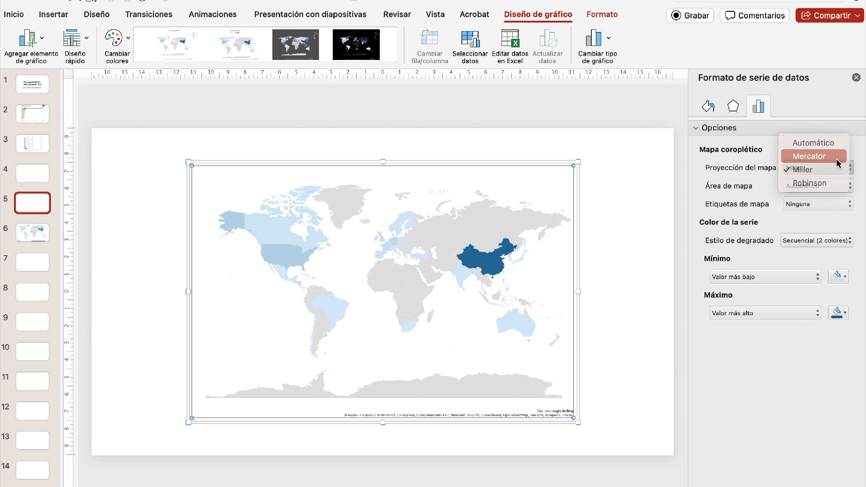
click(622, 231)
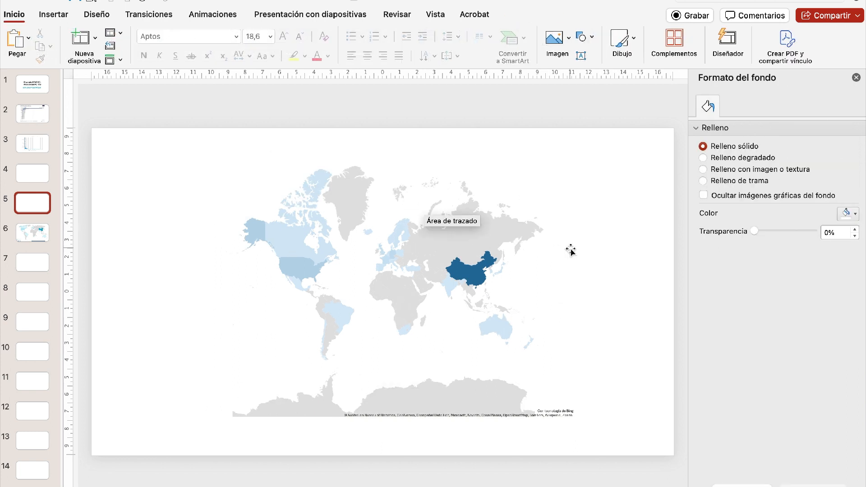
- Select the map's data series again and set its map projection to Automático
click(483, 238)
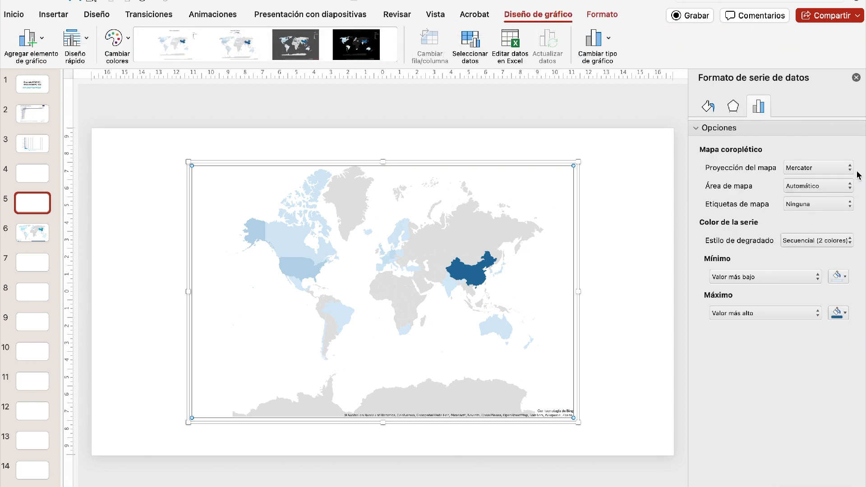
click(848, 168)
click(833, 158)
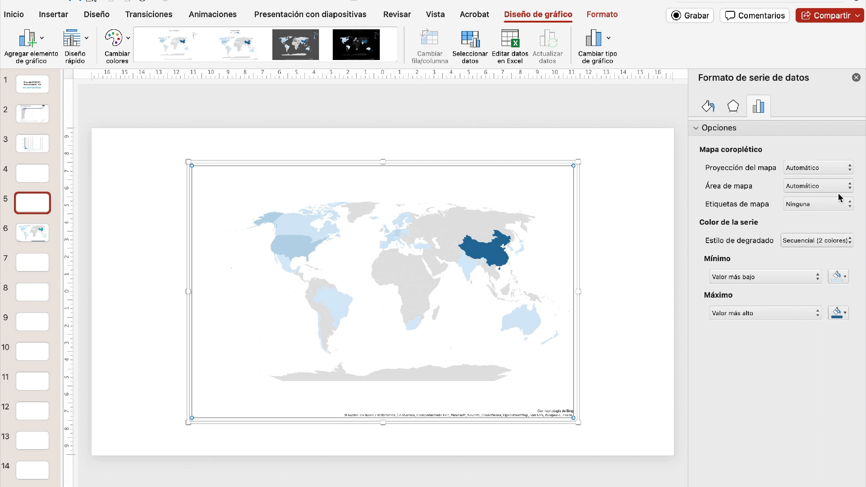
- Try the map area option Solo regiones con datos, then set the map area to Mundial
click(849, 185)
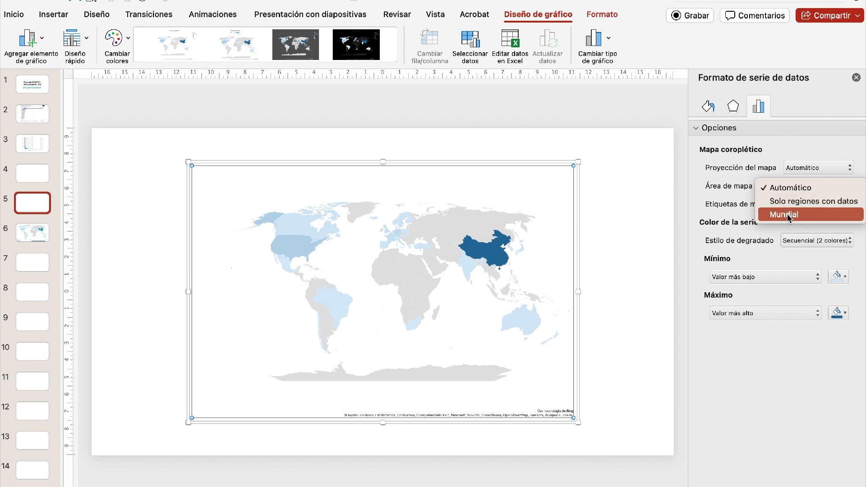
click(828, 206)
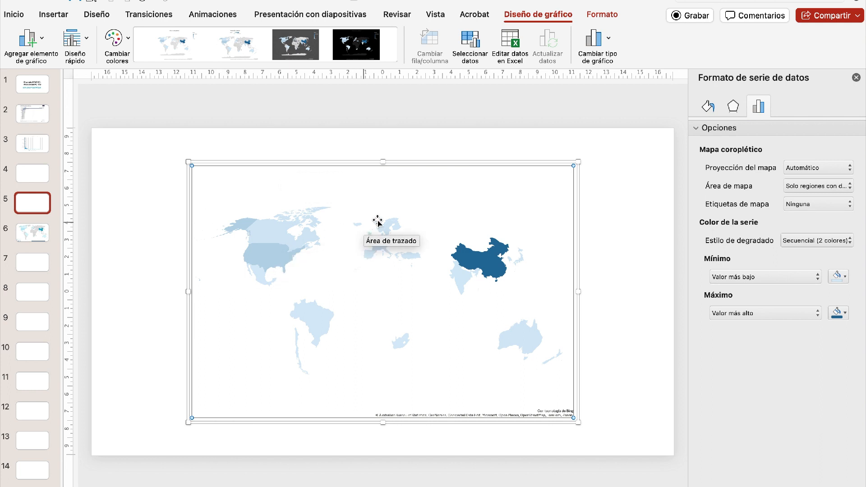
click(839, 186)
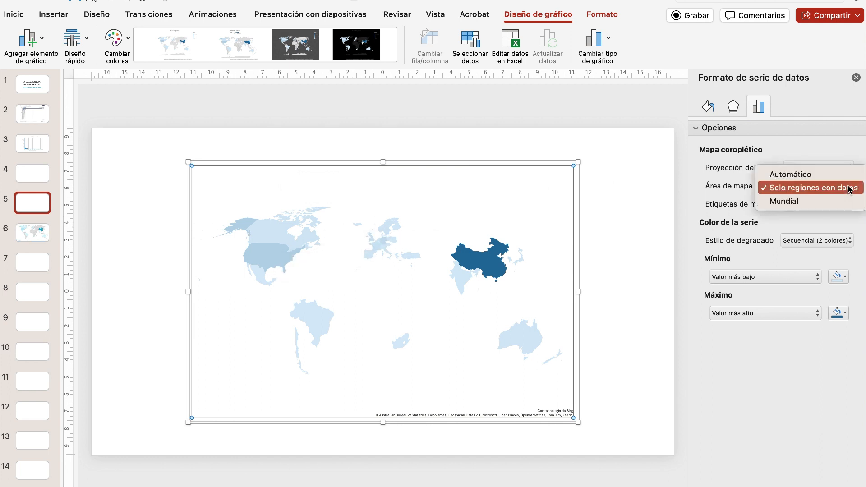
click(810, 201)
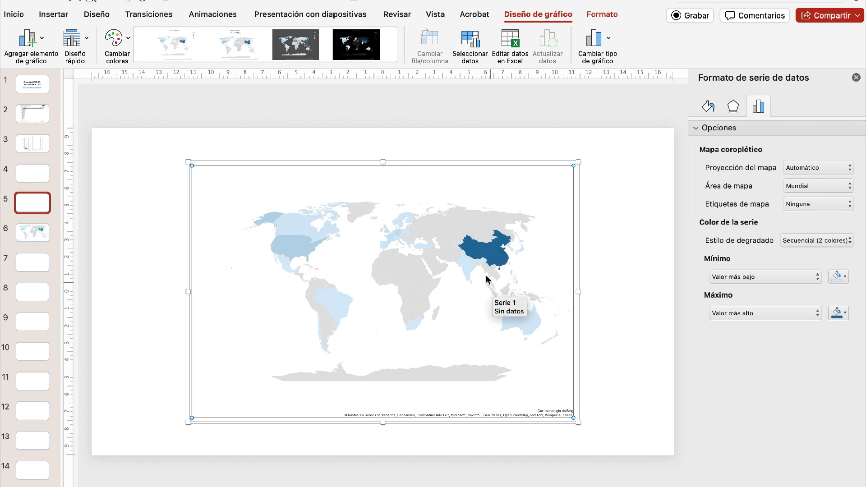
mouse_move(279, 216)
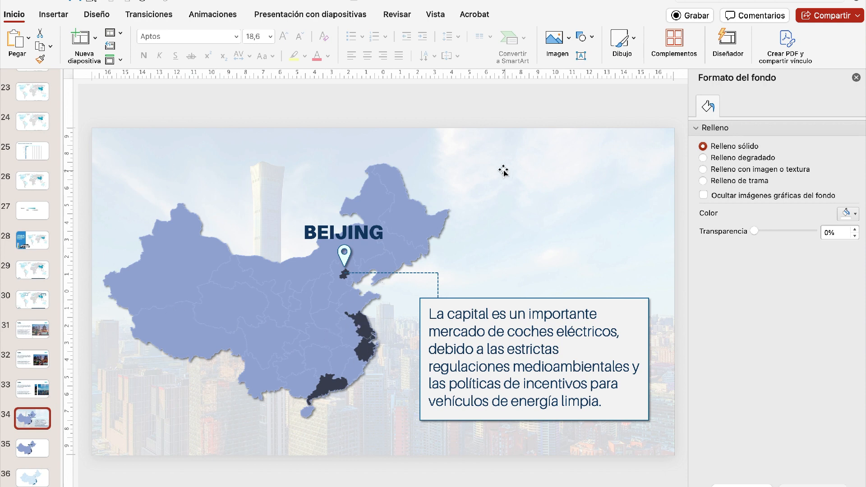
- Review the theme colours offered for the minimum and maximum values of the map series on slide 5
scroll(35, 302, up, 5)
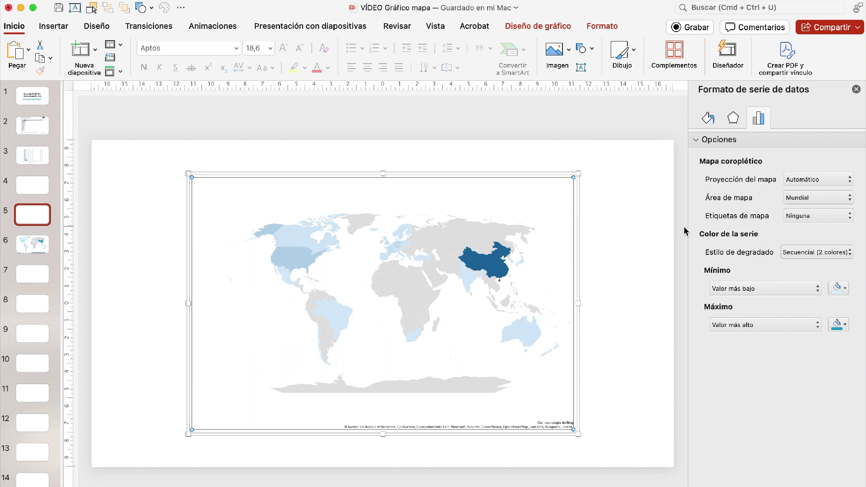
mouse_move(527, 235)
click(845, 289)
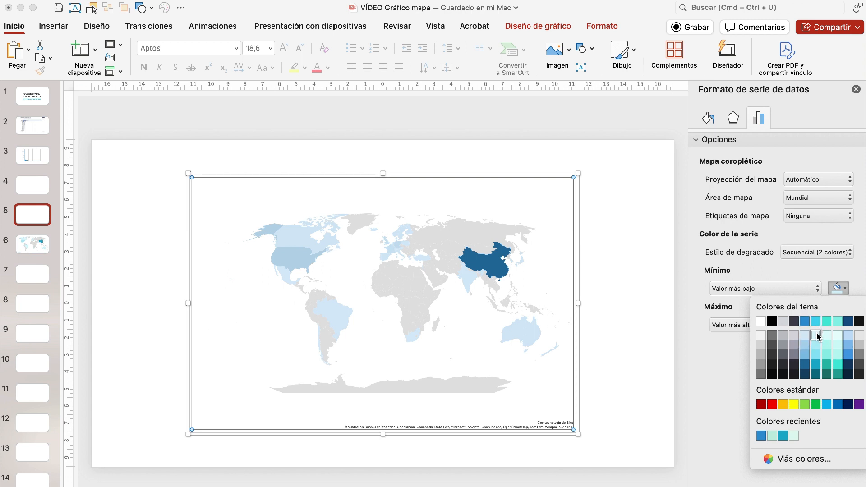
click(715, 387)
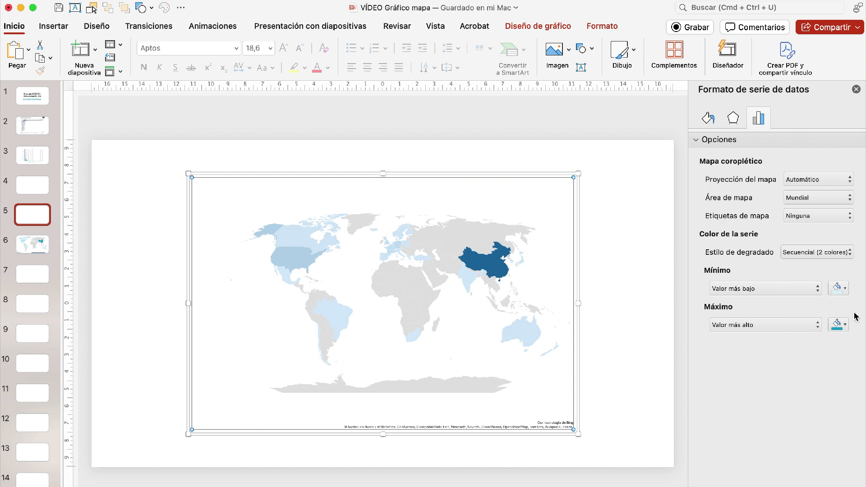
click(845, 324)
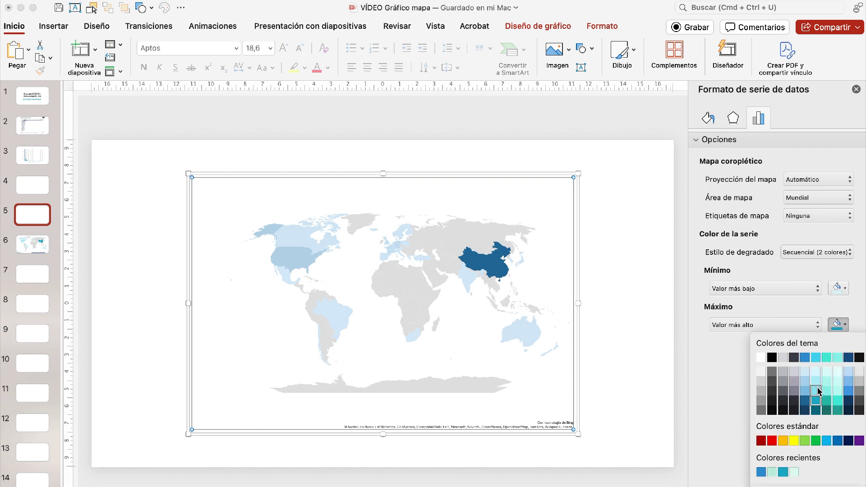
click(712, 411)
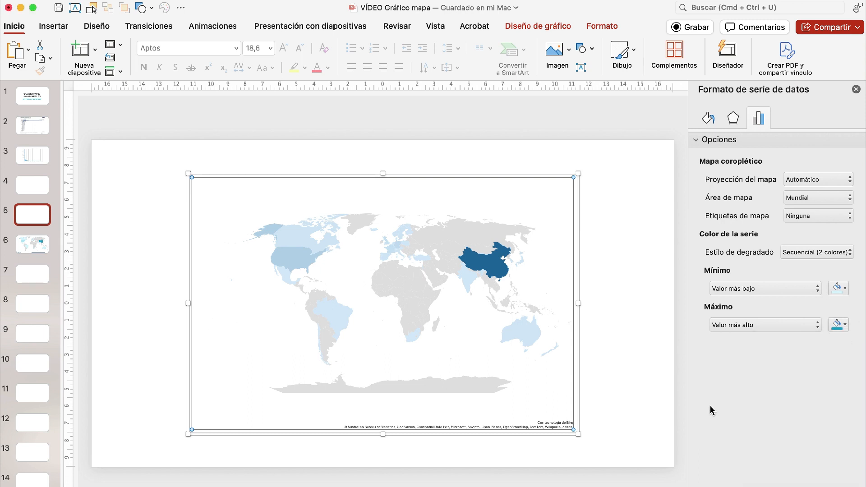
- Set the map series' gradient style to Divergente (3 colores), then switch it to Secuencial (2 colores)
click(844, 254)
click(825, 267)
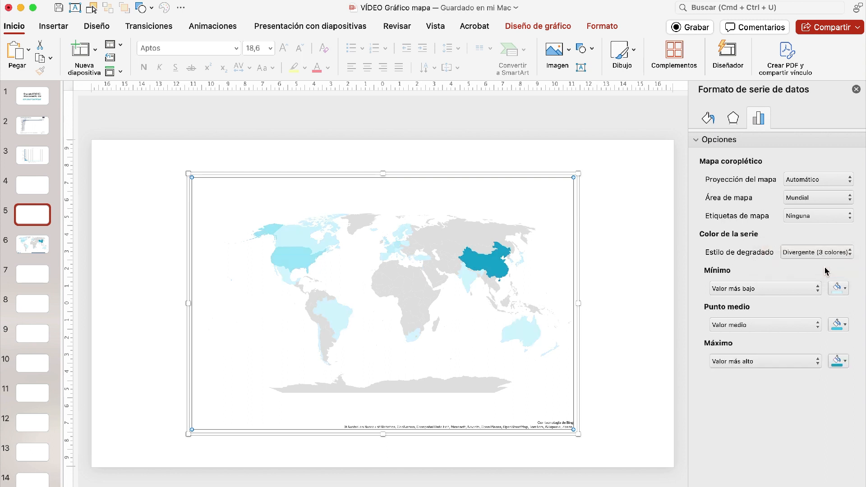
click(851, 253)
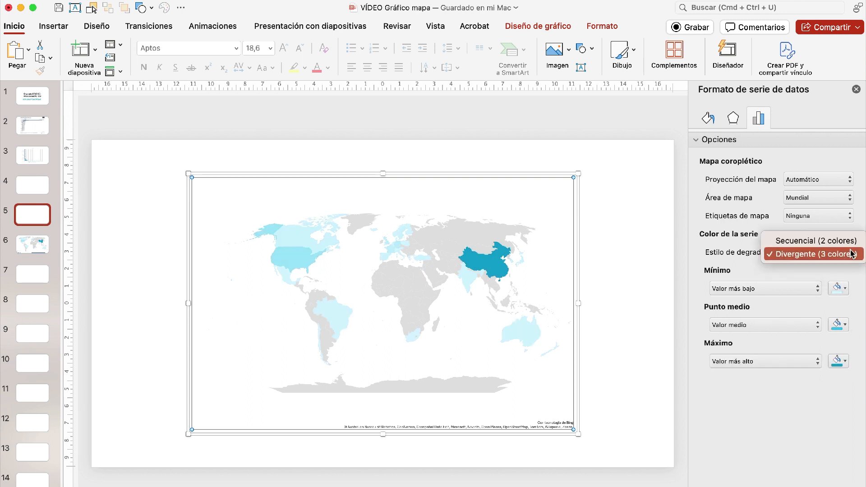
click(835, 244)
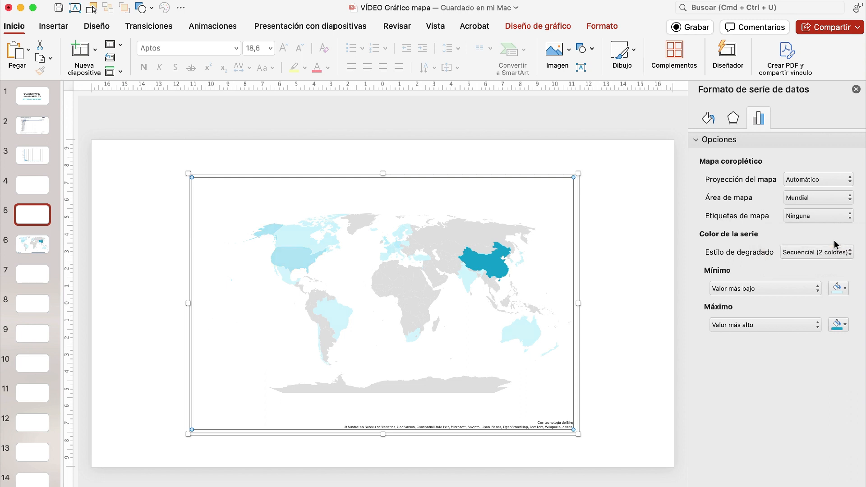
- Try a dark monochrome colour palette and the dark grey chart style on the map chart
click(454, 272)
click(454, 273)
click(550, 28)
click(128, 55)
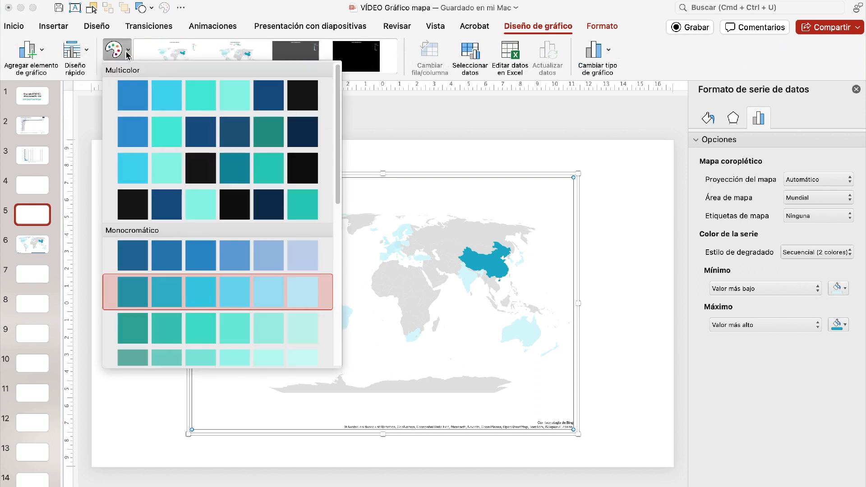
scroll(174, 280, down, 10)
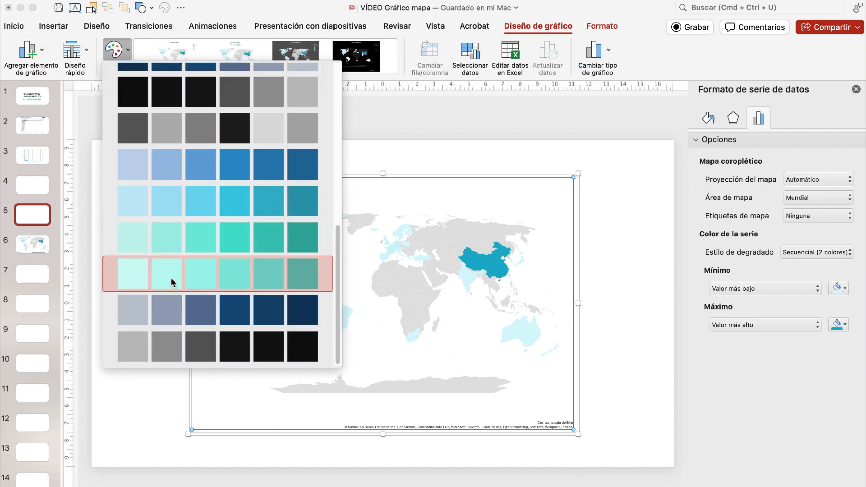
click(206, 315)
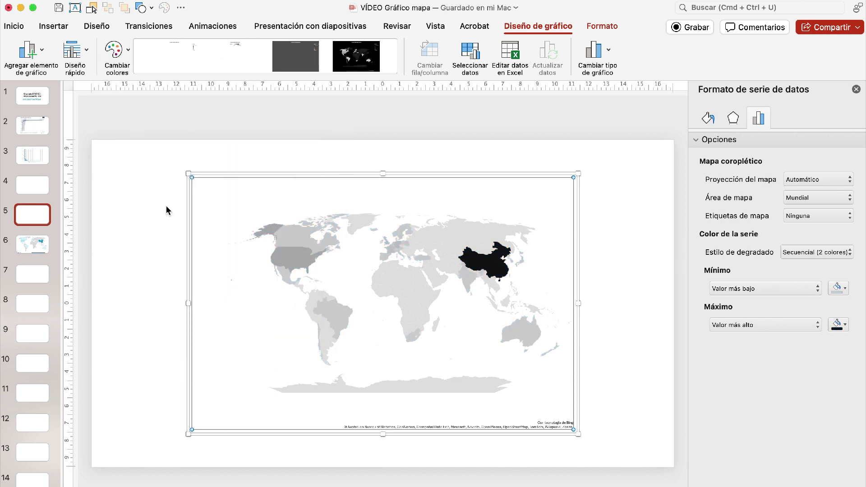
click(312, 60)
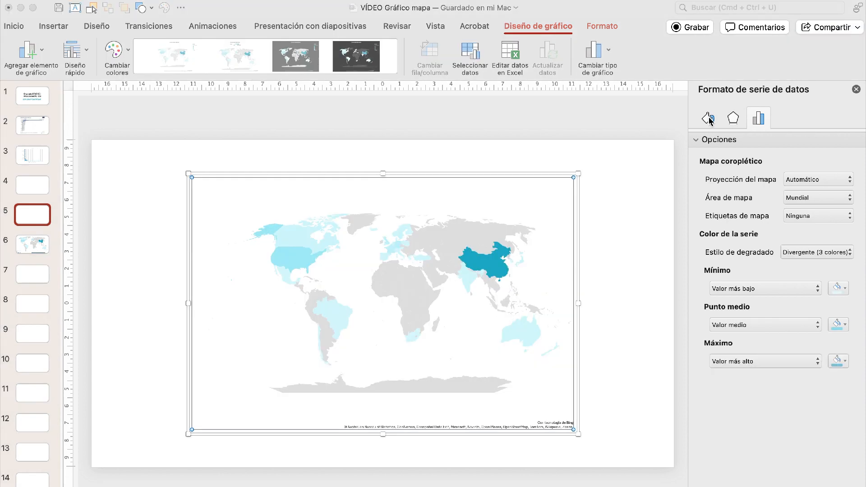
click(710, 119)
click(710, 120)
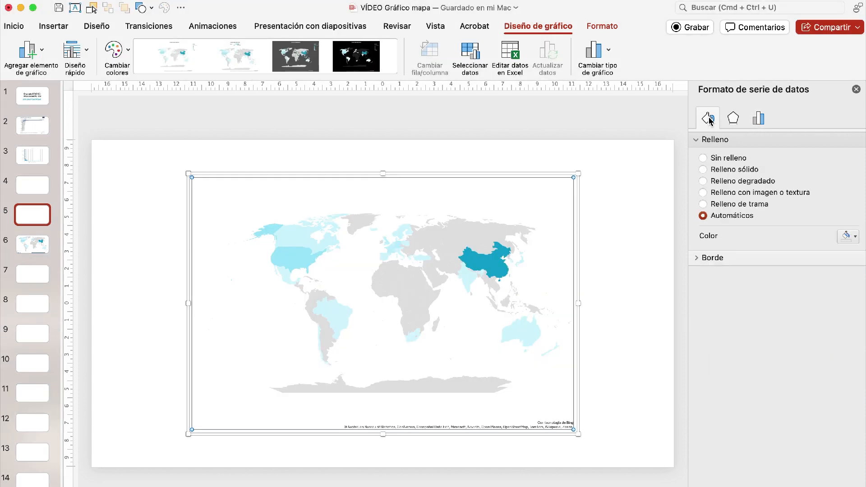
- Check the finished map on slide 6, then give slide 5's map series a solid grey border
click(24, 247)
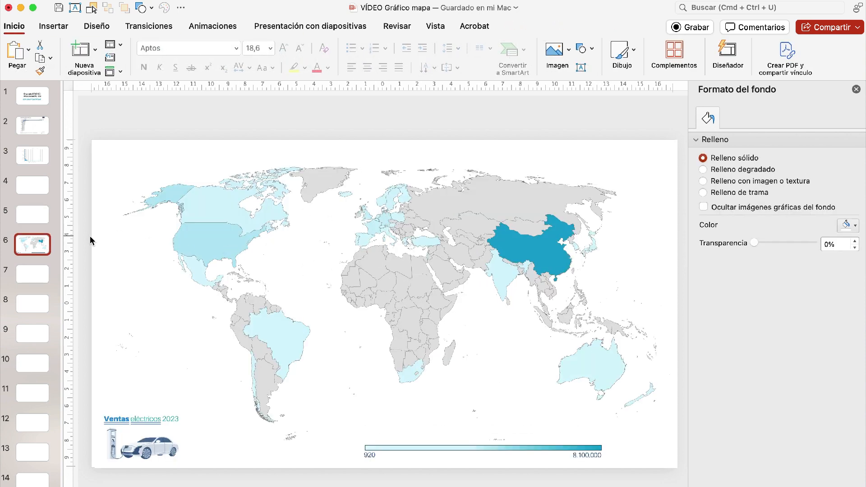
click(36, 213)
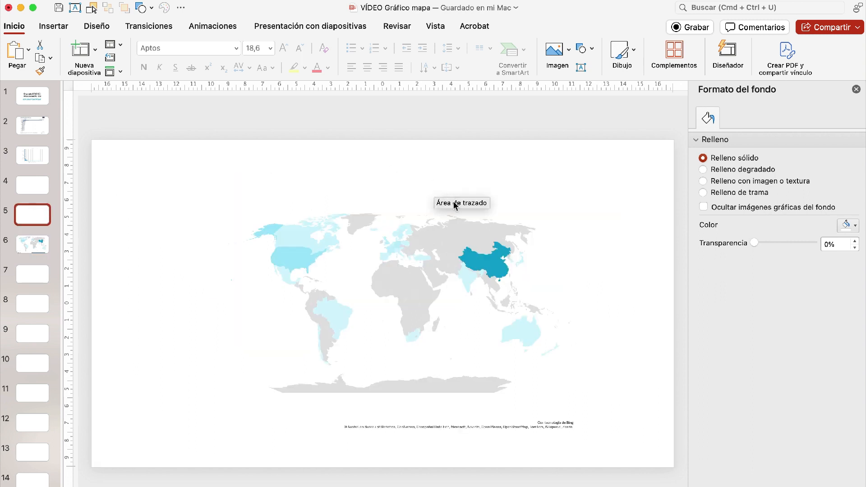
click(435, 276)
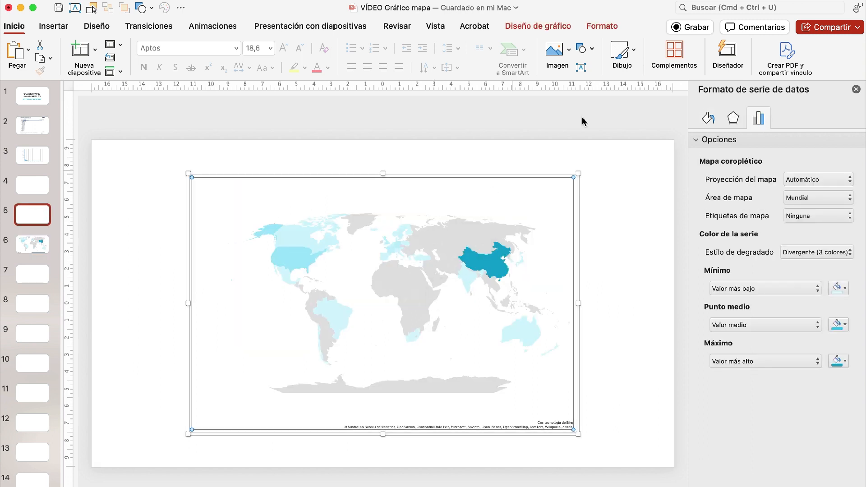
click(708, 119)
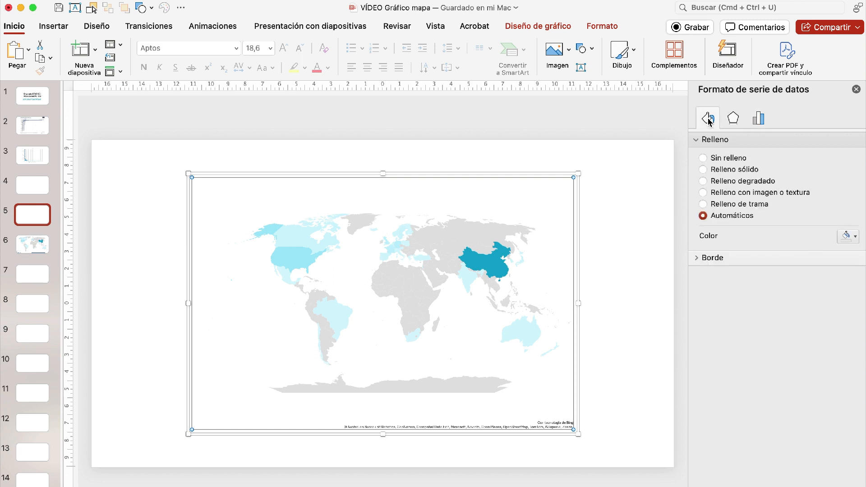
click(699, 257)
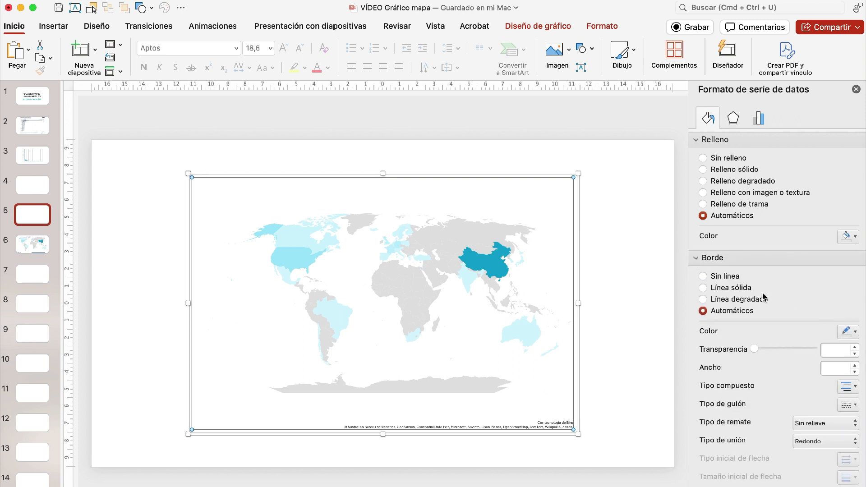
click(749, 288)
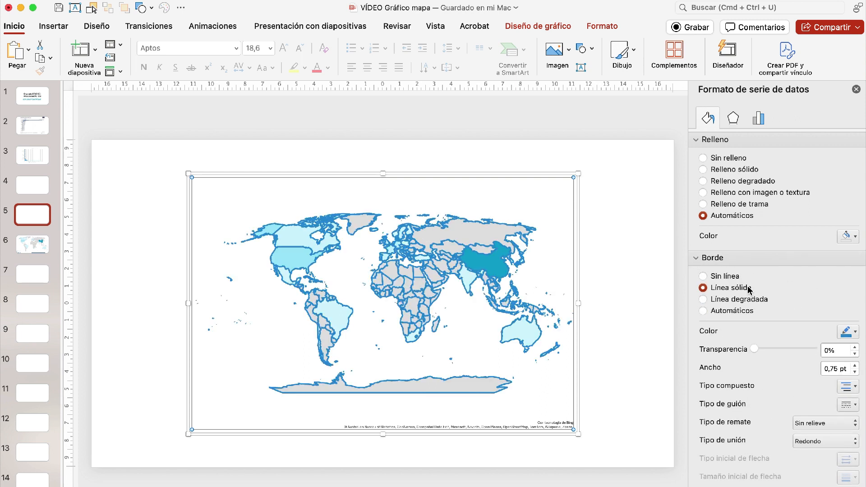
click(850, 332)
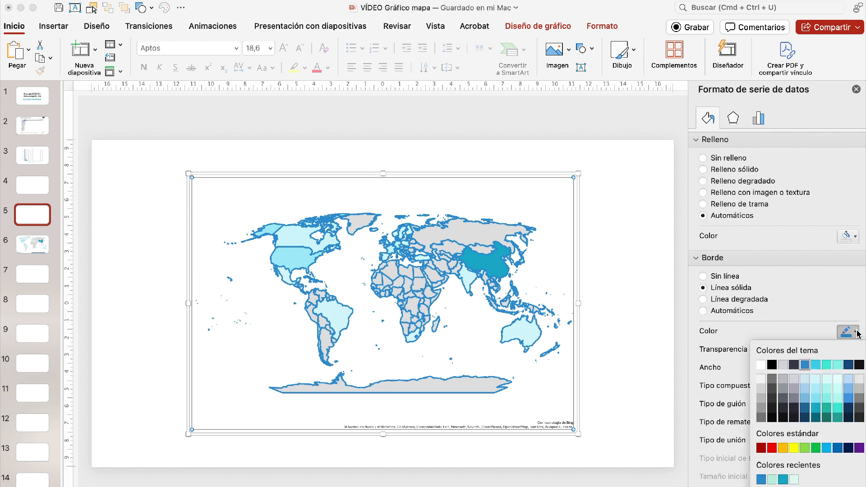
click(782, 400)
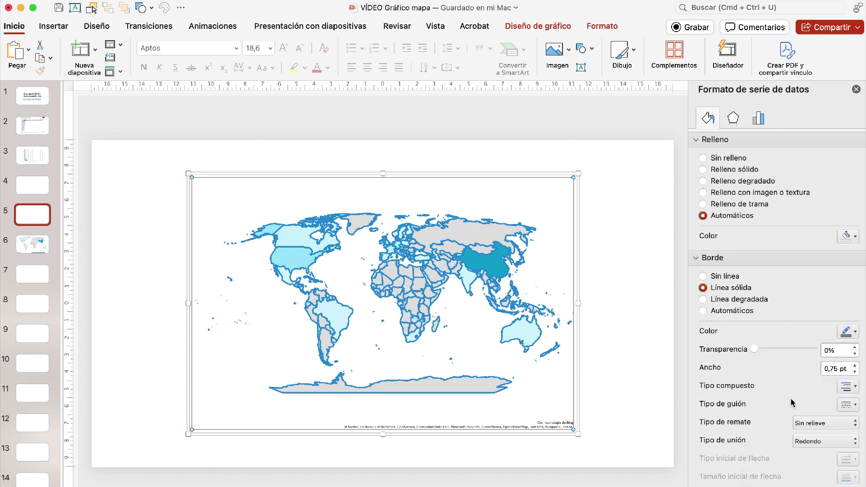
- Set the border width of the map's data series to 0,25 pt
click(855, 371)
click(855, 372)
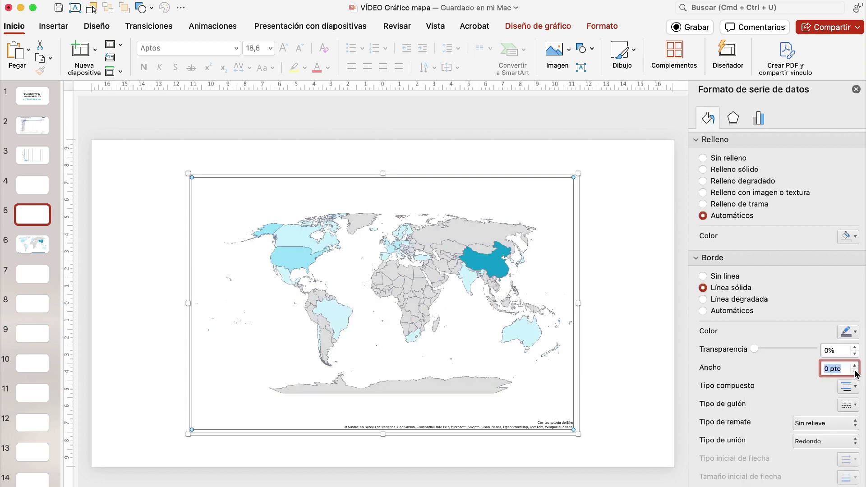
click(855, 371)
click(855, 366)
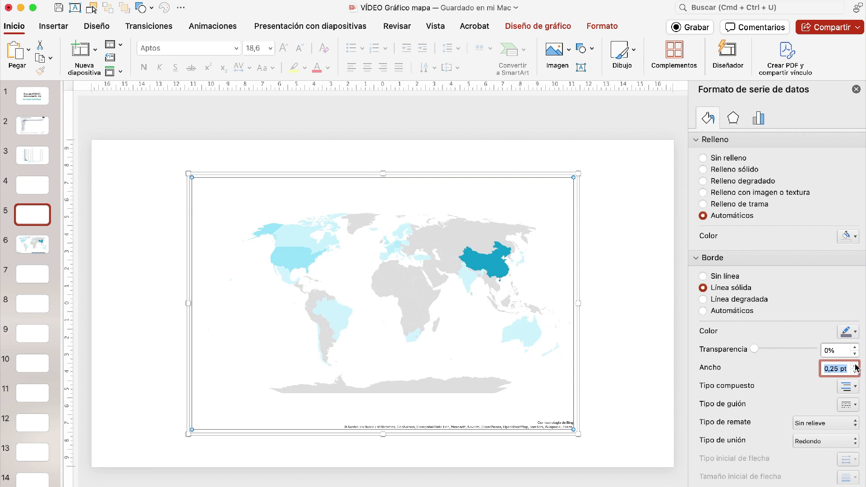
click(615, 383)
- Enlarge the map chart from opposite corners until its frame extends beyond the slide edges and the countries fill the slide
click(486, 371)
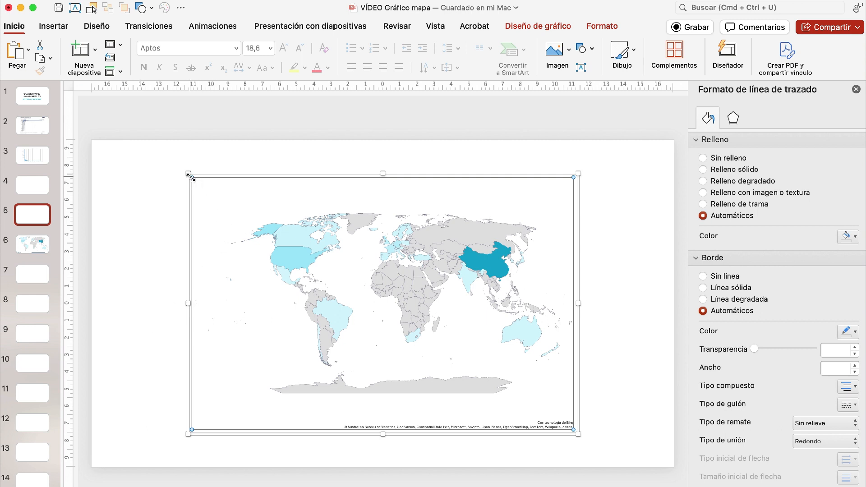
drag(191, 177, 120, 140)
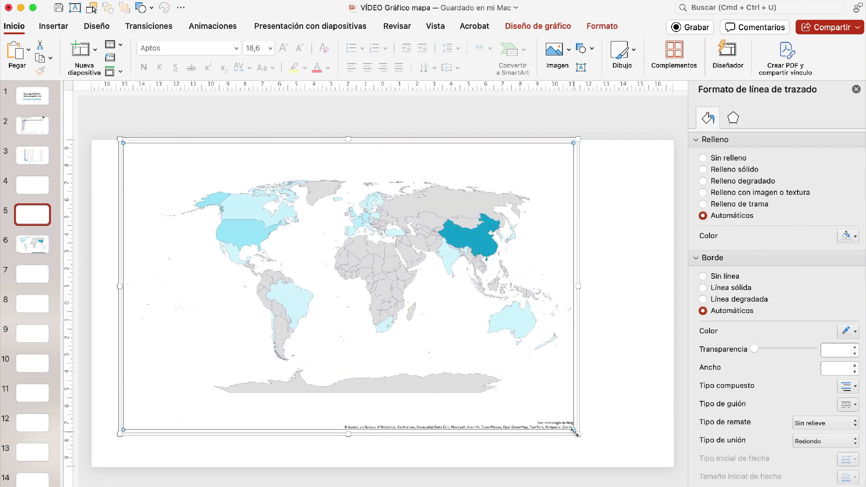
drag(578, 434, 648, 478)
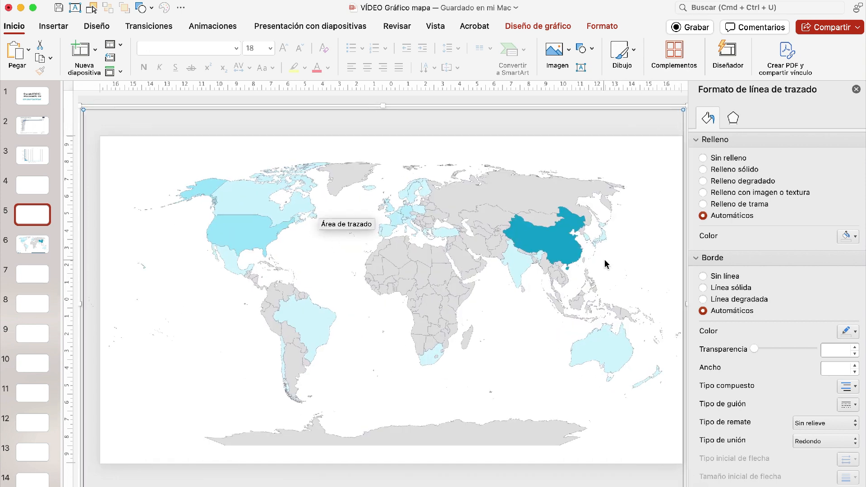
click(326, 241)
- Show slide 5 full screen and capture the area of the map above Antarctica as a screenshot
key(super+shift+Return)
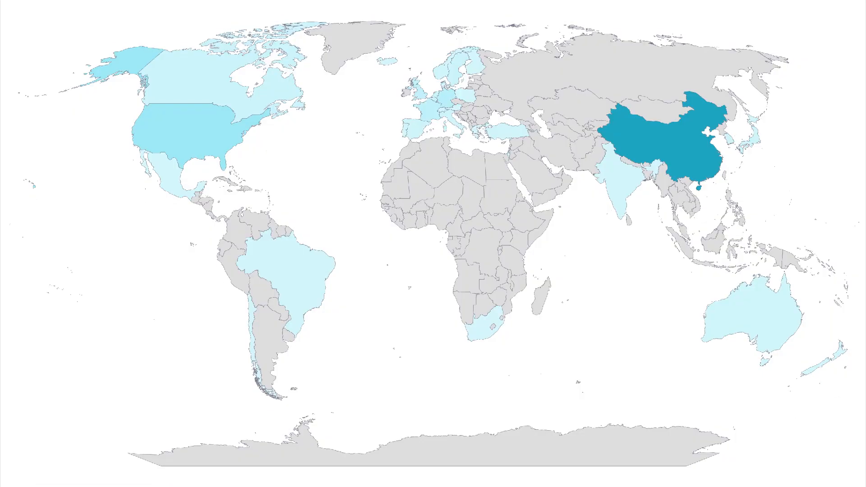
key(super+shift+4)
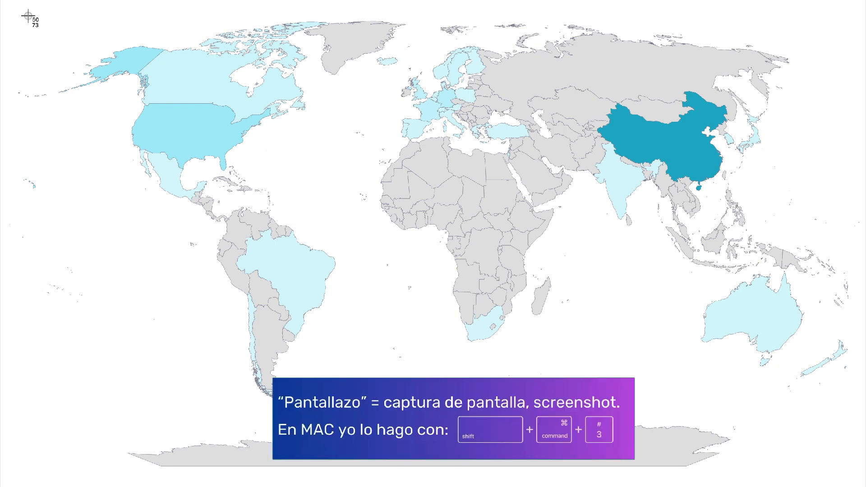
mouse_move(10, 3)
mouse_down()
mouse_move(161, 18)
mouse_move(851, 284)
mouse_move(856, 417)
mouse_up()
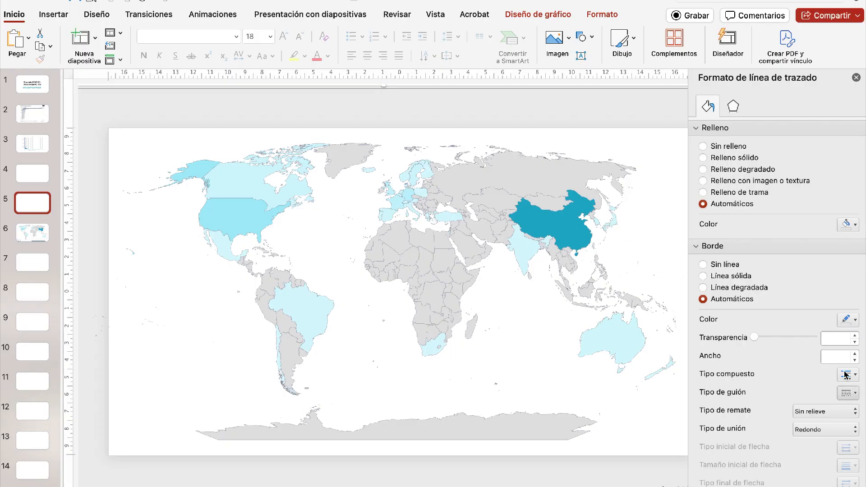
- Delete the title and text placeholders from slide 7 and paste the captured map image there
click(41, 263)
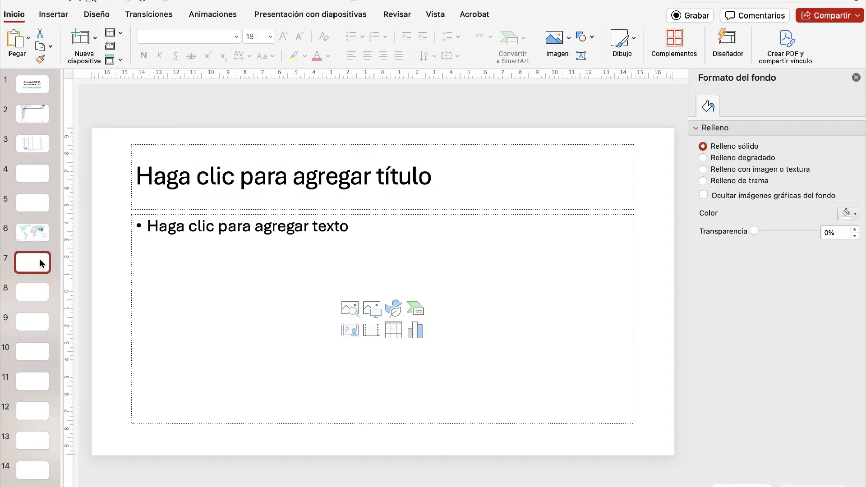
click(247, 267)
shift+click(243, 159)
key(Delete)
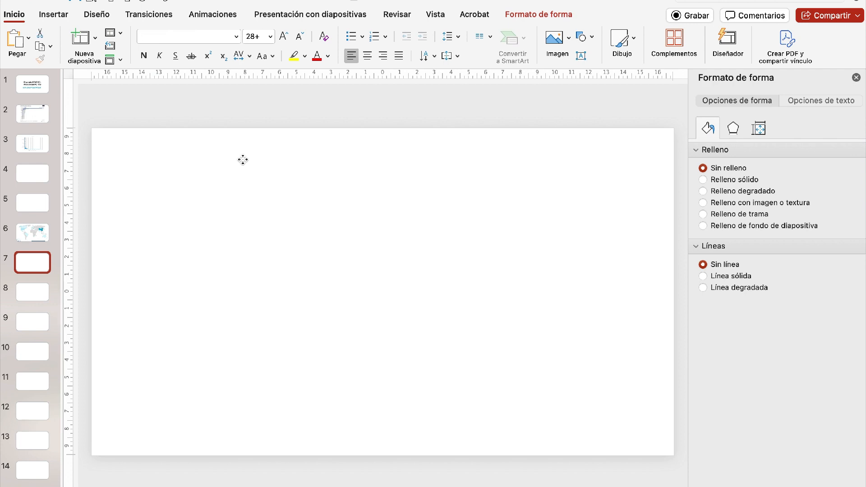
key(cmd+v)
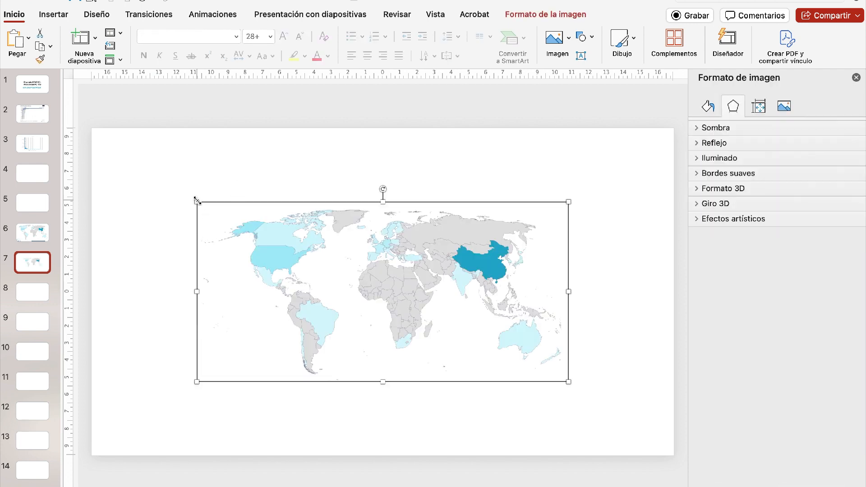
- Enlarge the pasted map image to almost the slide's full width, centre it horizontally, and dismiss the Diseñador suggestions
drag(197, 202, 79, 143)
drag(488, 297, 520, 295)
drag(605, 381, 634, 413)
drag(602, 338, 590, 338)
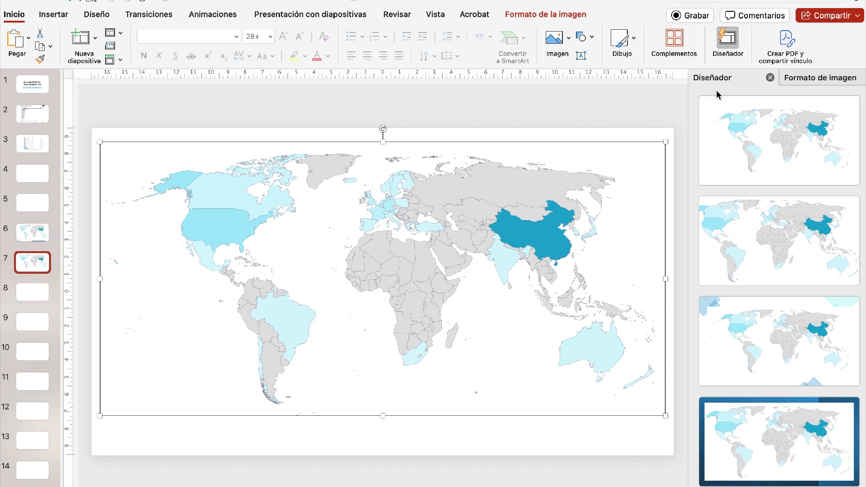
click(770, 77)
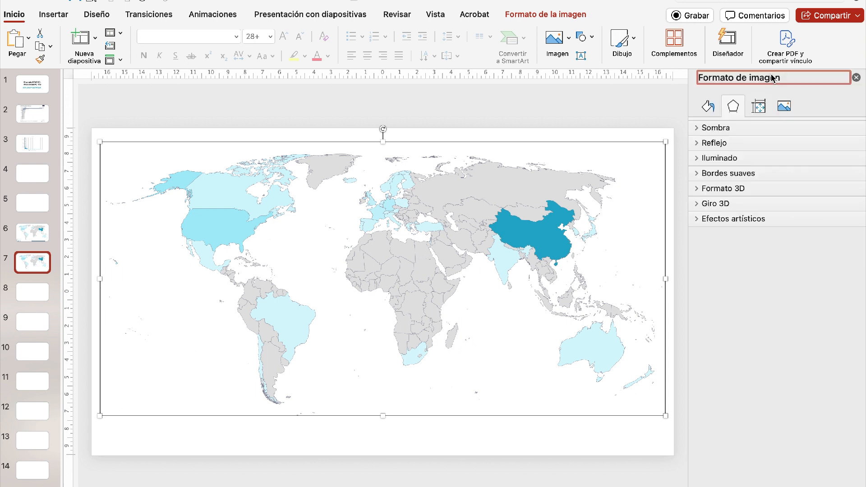
click(588, 108)
click(410, 258)
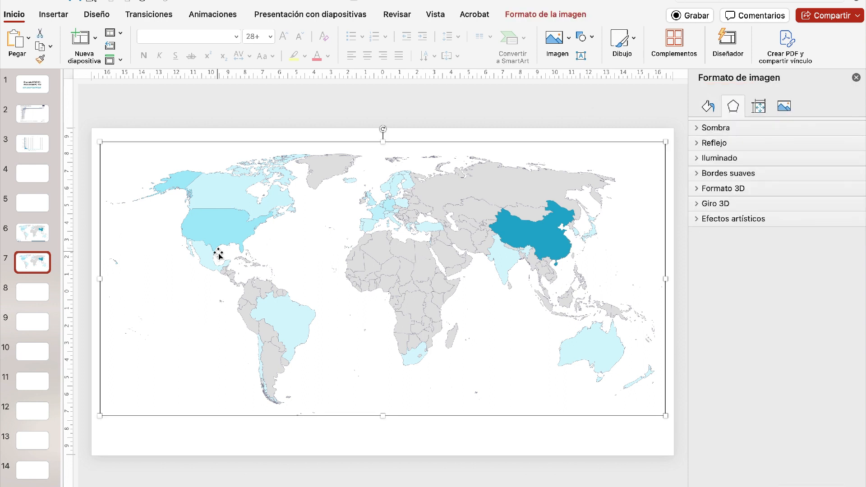
- Go back to slide 5 and select Brazil as an individual data point of the map chart
click(36, 202)
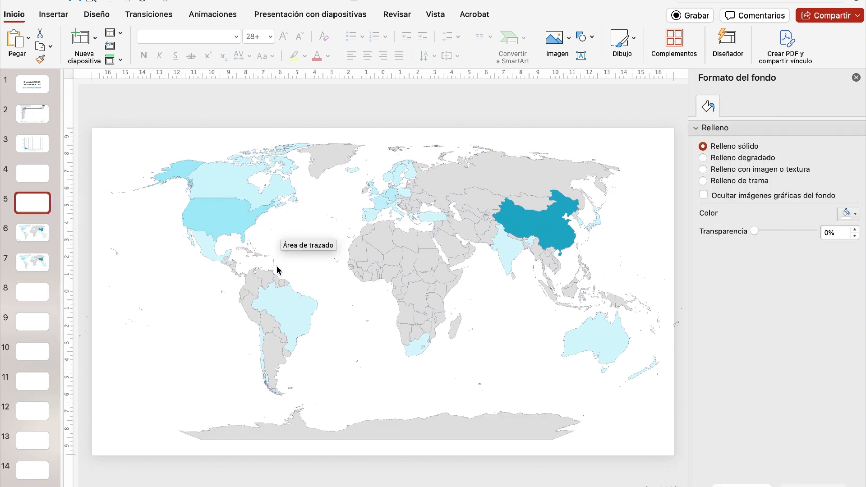
click(274, 289)
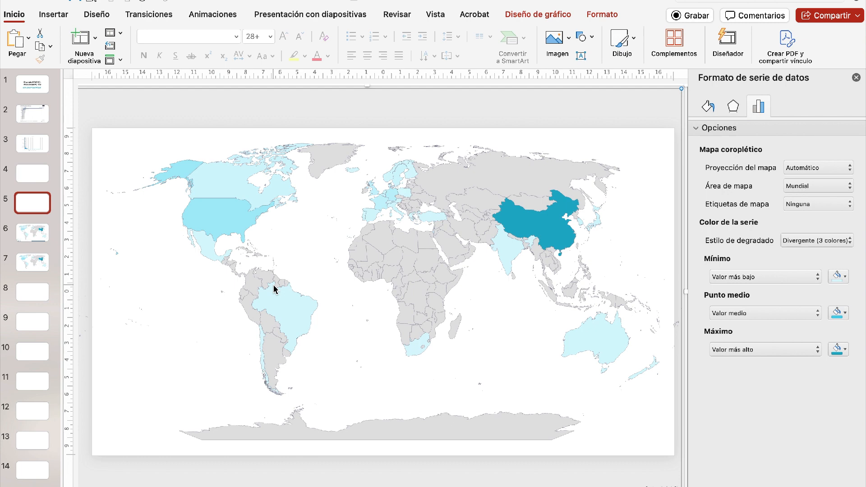
click(274, 290)
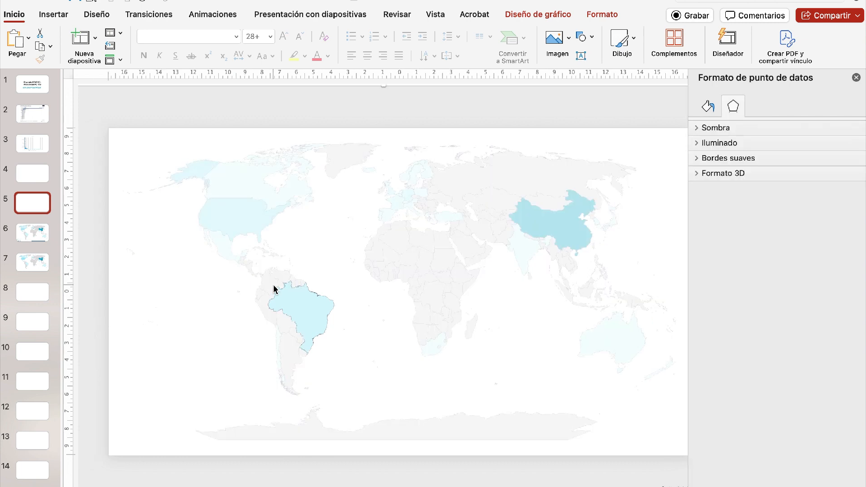
click(116, 481)
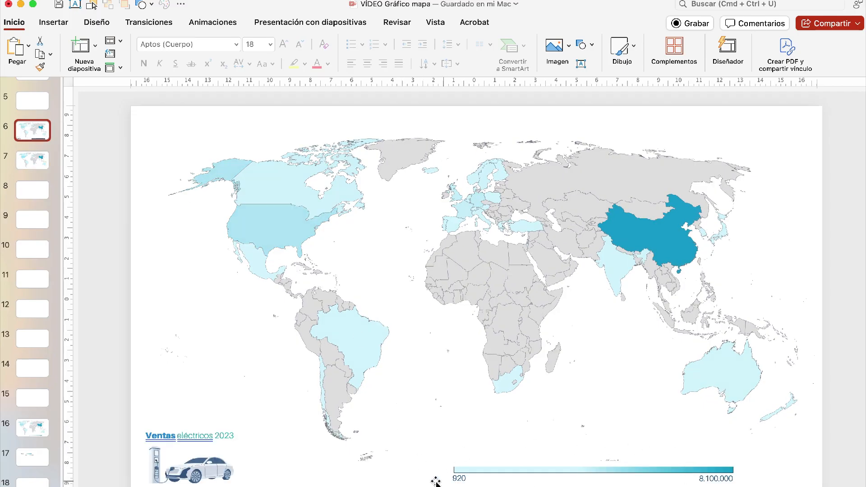
- Paste the captured Serie1 legend image onto slide 6 and delete it again
key(super+v)
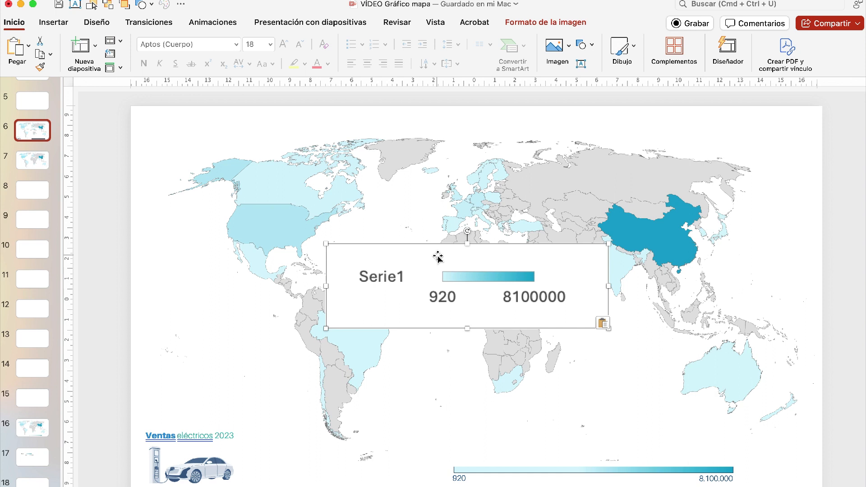
key(BackSpace)
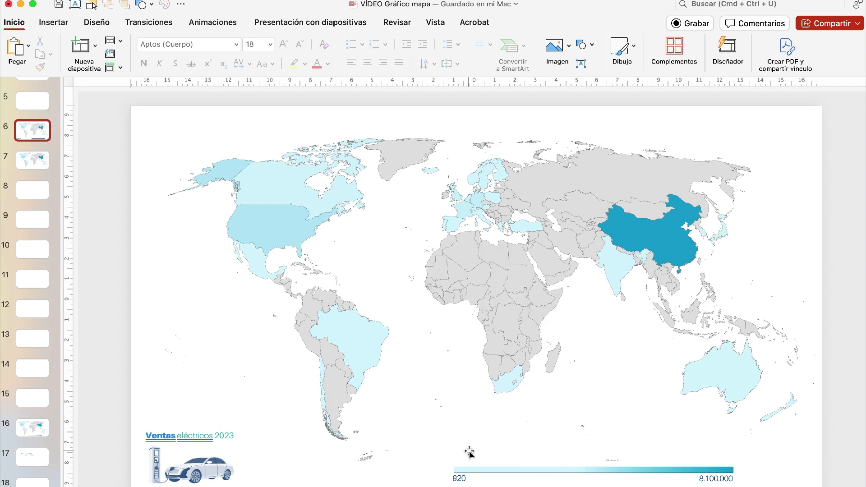
- Draw a thin rectangle about 12.64 cm wide and 0.56 cm high on slide 7, below the map's southern edge
click(36, 161)
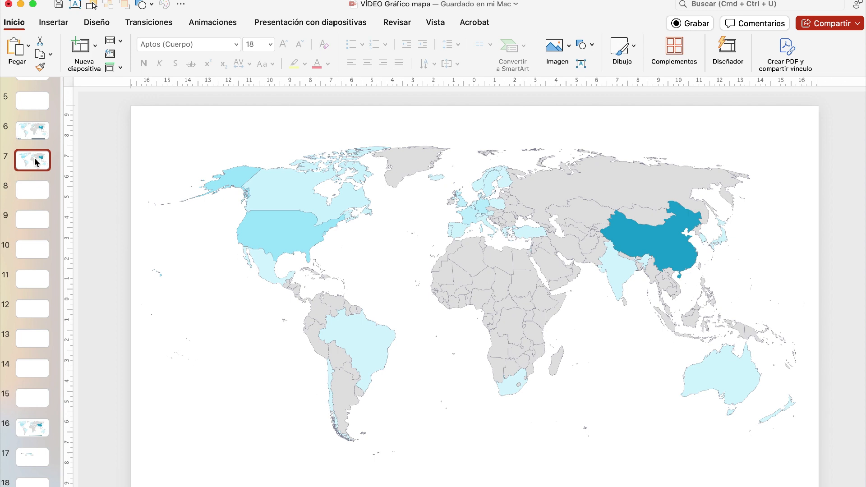
click(64, 23)
click(215, 49)
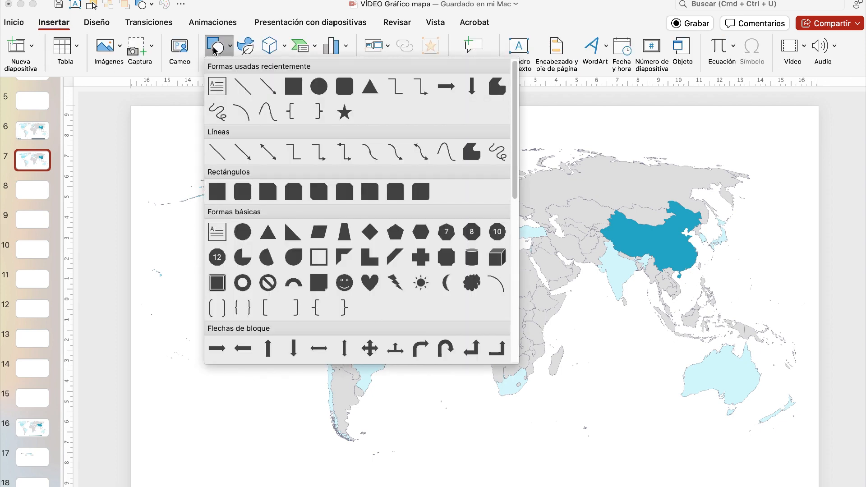
click(292, 87)
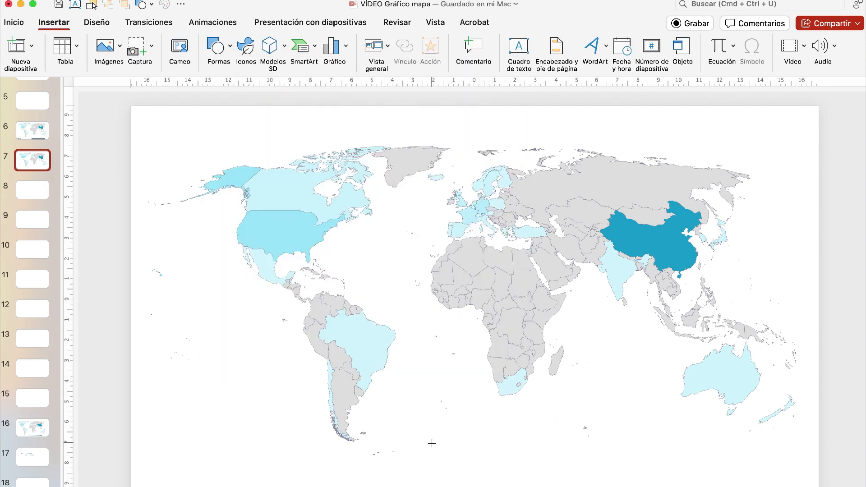
drag(432, 443, 637, 431)
drag(513, 433, 513, 446)
drag(656, 456, 688, 455)
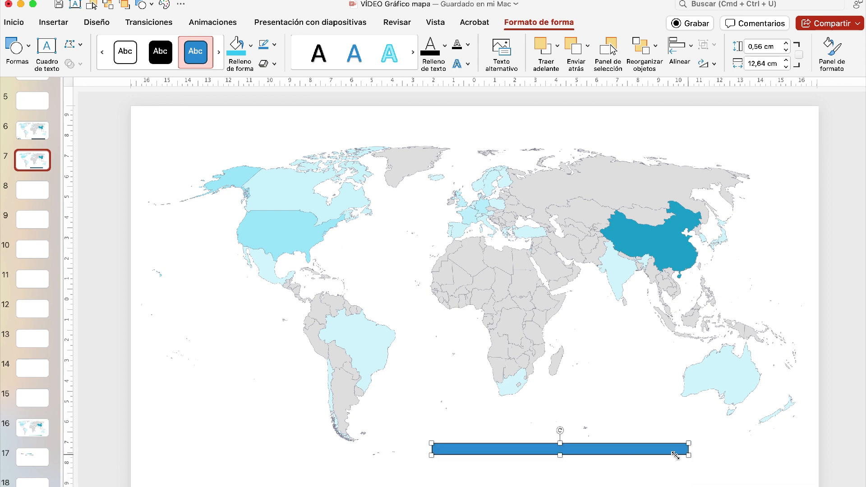
- Give the rectangle a linear gradient fill that runs horizontally at a 0° angle
double_click(459, 442)
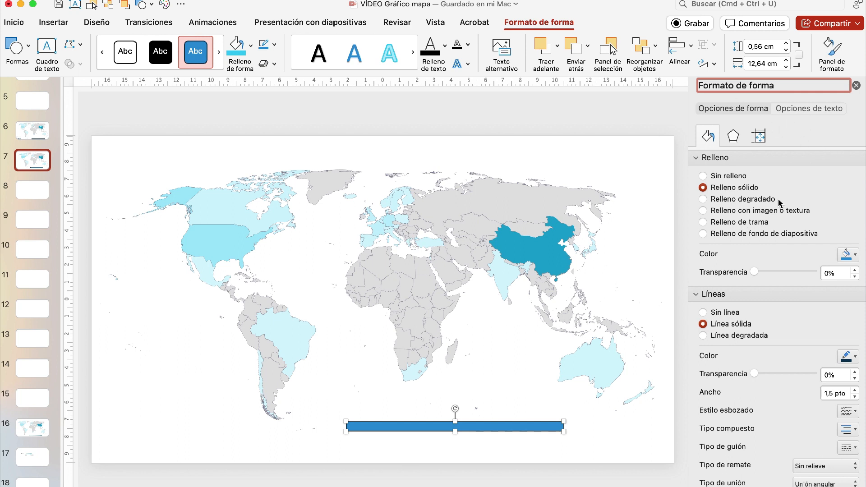
click(730, 201)
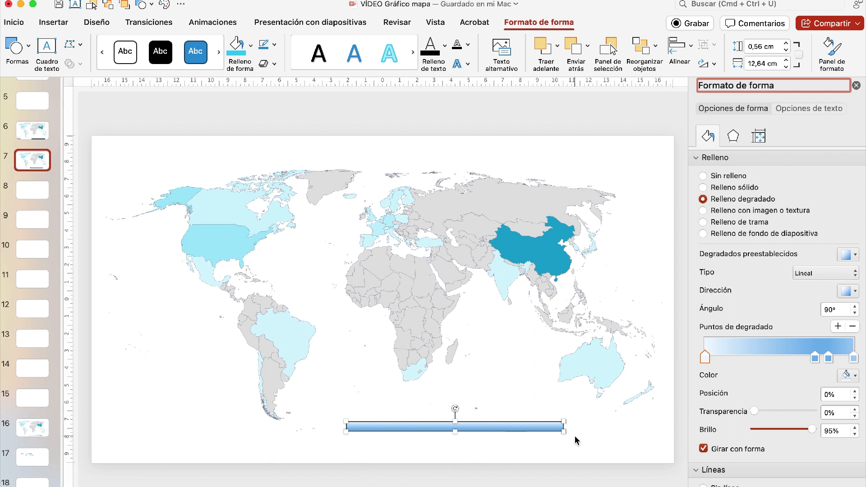
click(856, 291)
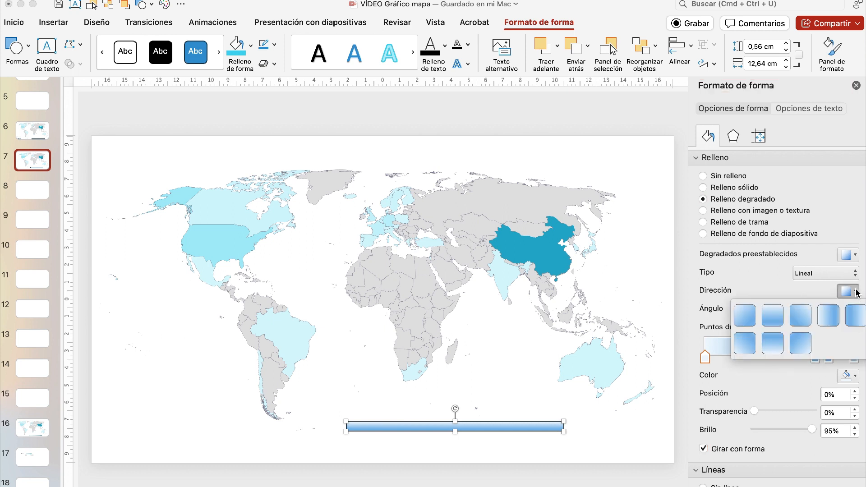
click(827, 317)
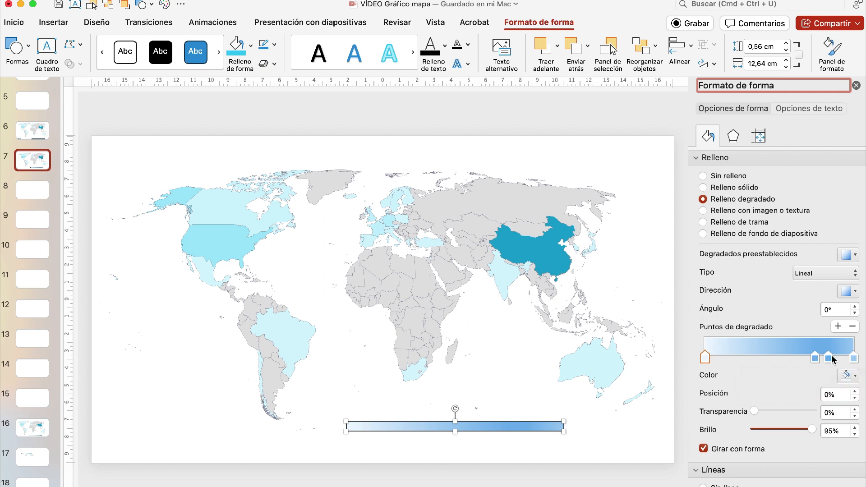
- Remove the two intermediate gradient stops so the bar's fill uses only its first and last stops
click(815, 358)
click(852, 327)
click(828, 359)
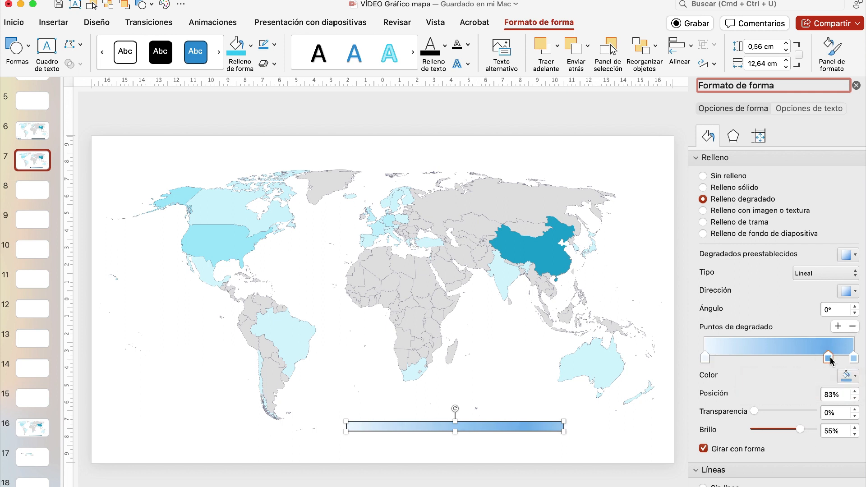
click(852, 327)
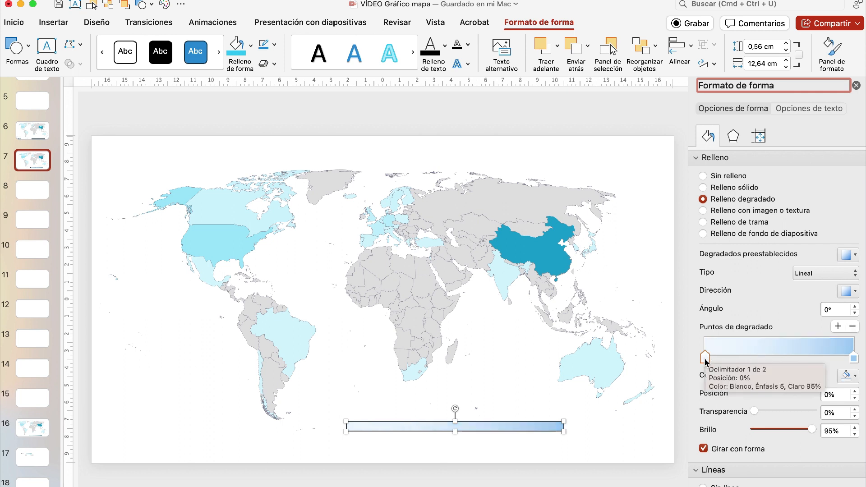
- Remove the gradient bar's outline and shift the bar slightly up and to the left
click(856, 377)
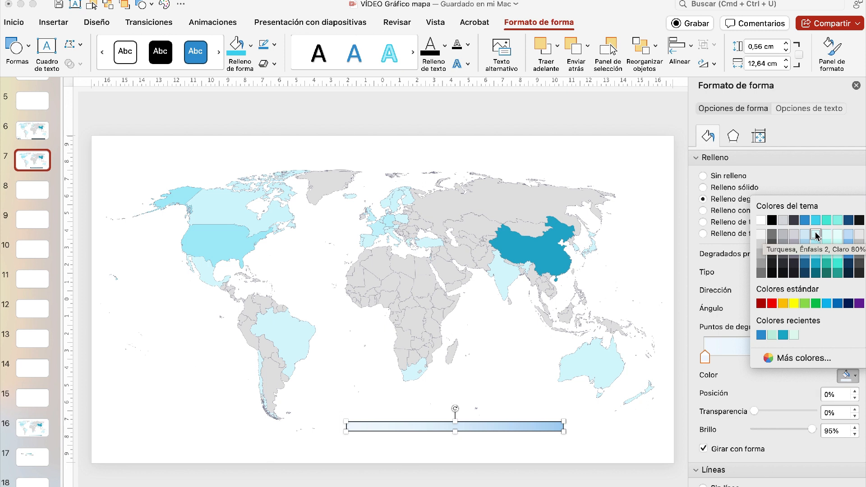
click(606, 447)
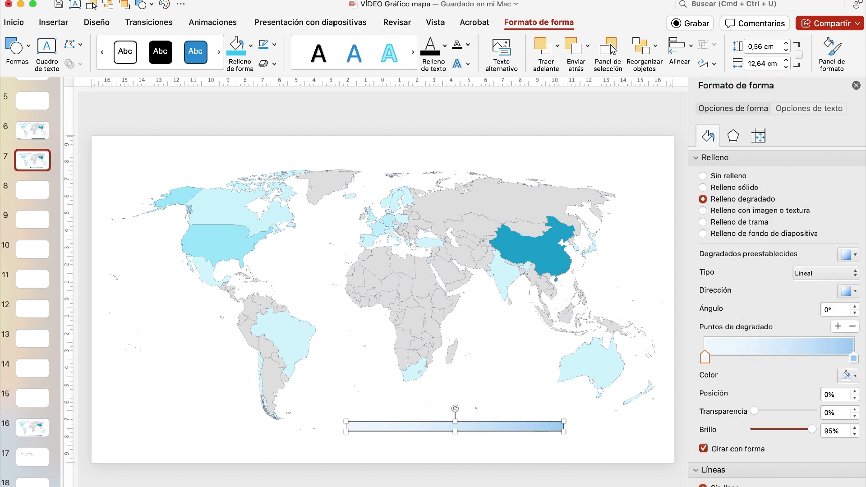
click(621, 451)
click(530, 425)
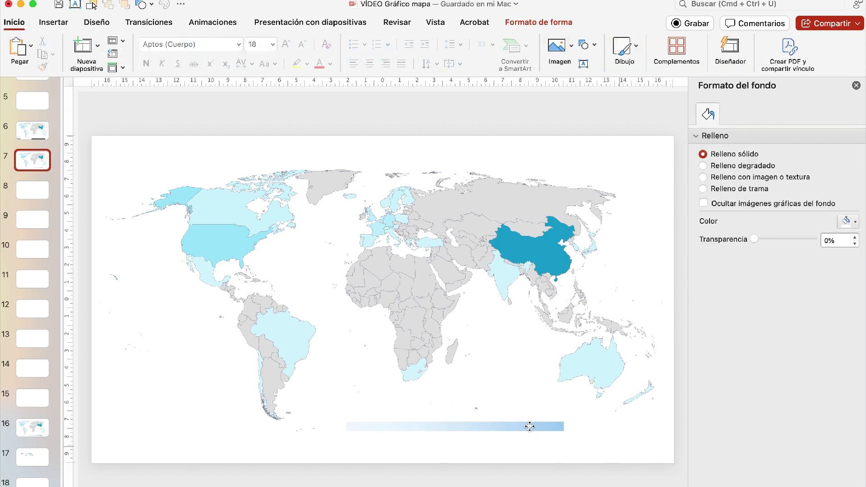
click(529, 426)
drag(529, 425, 514, 411)
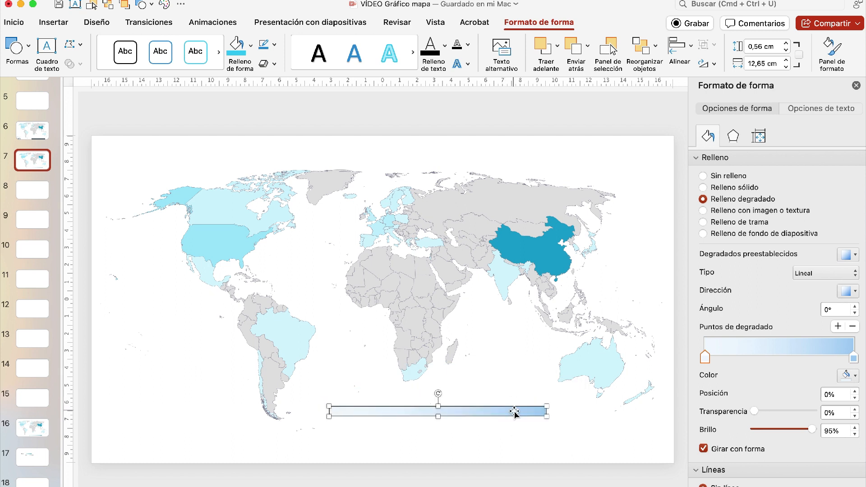
- Set the first gradient stop to Turquesa, Énfasis 2, Claro 80% and move the bar back down below the map
click(847, 376)
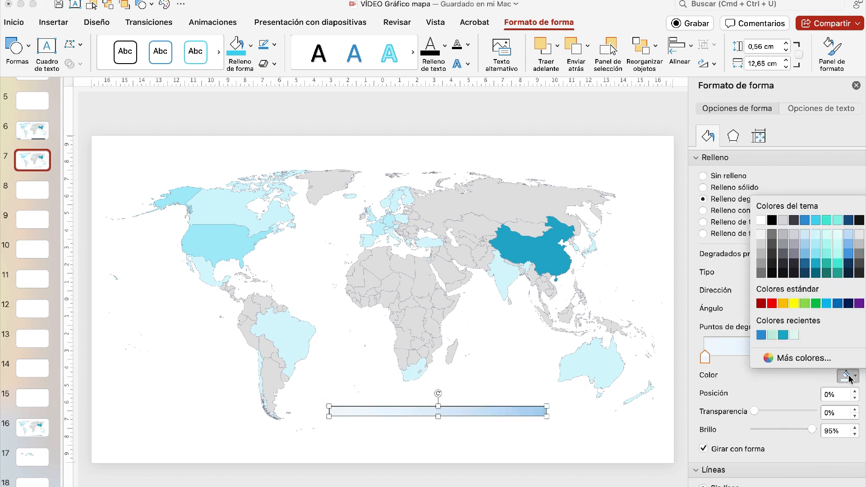
click(817, 235)
click(525, 429)
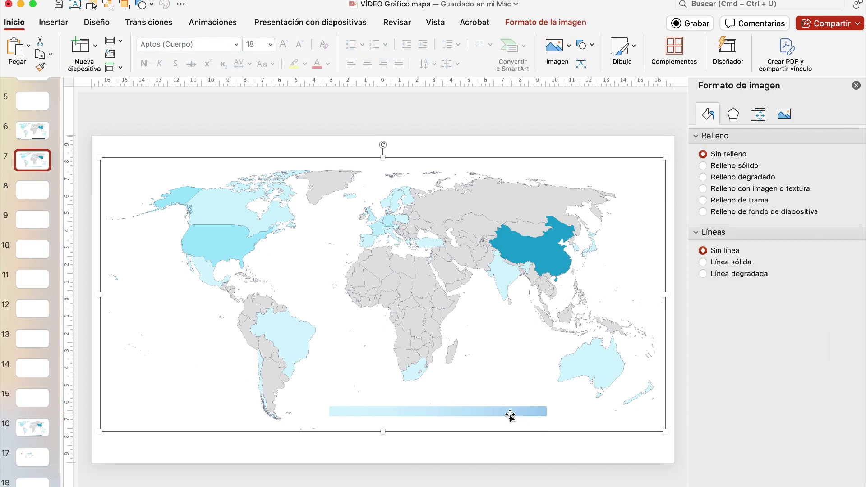
click(510, 413)
drag(473, 269, 520, 426)
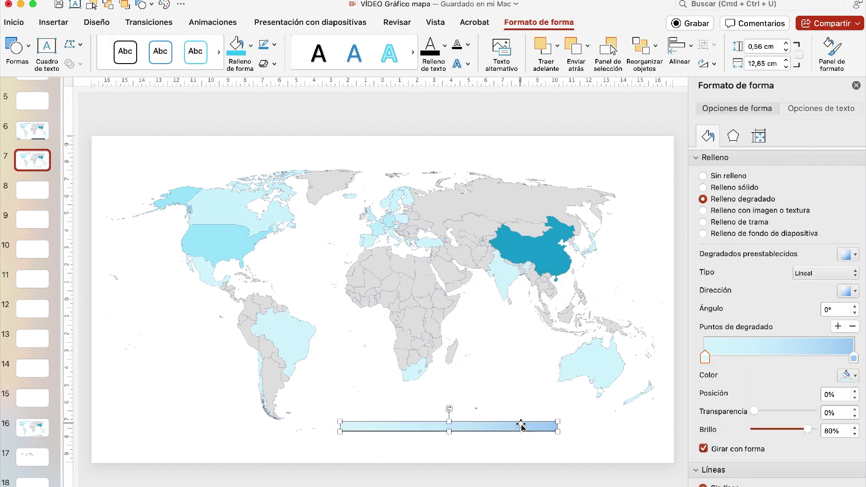
- Set the last gradient stop to the darker Énfasis 2 turquoise with -25% brightness and nudge the bar down and right
click(853, 358)
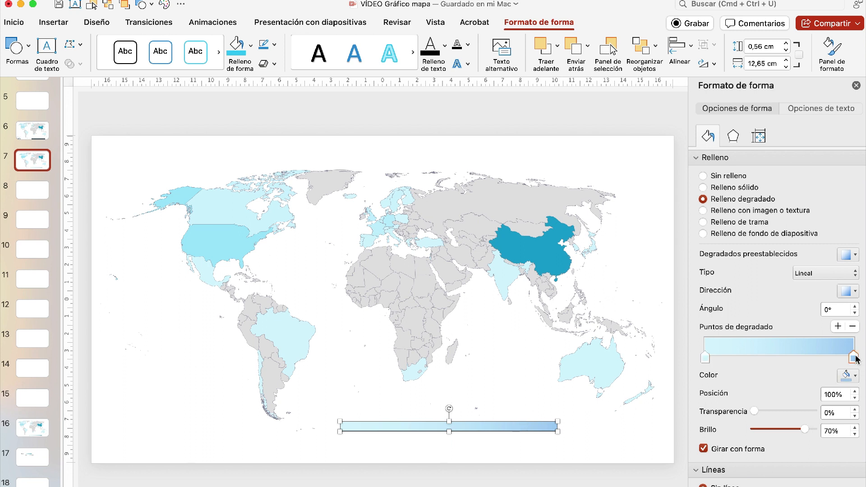
click(854, 377)
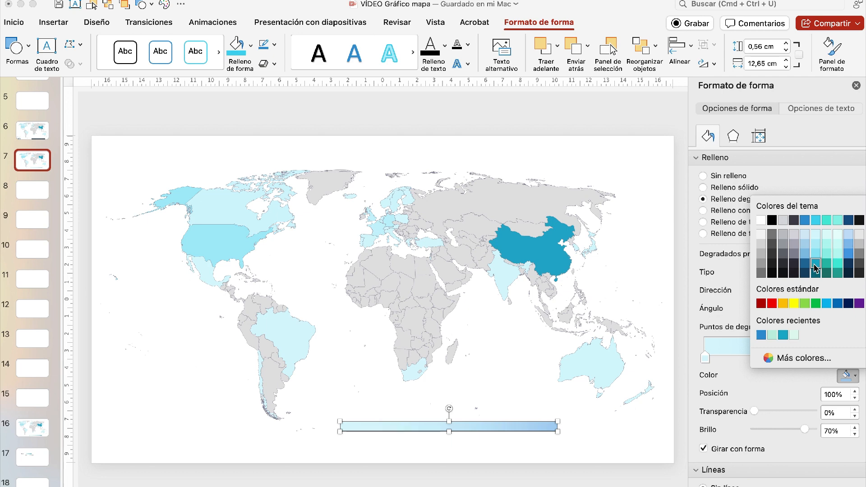
click(815, 268)
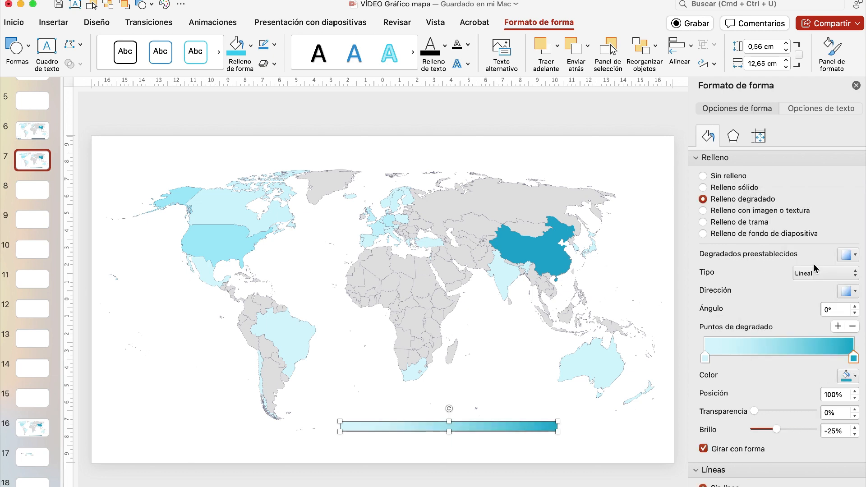
click(529, 425)
mouse_move(529, 425)
mouse_down()
mouse_move(514, 245)
mouse_move(539, 437)
mouse_up()
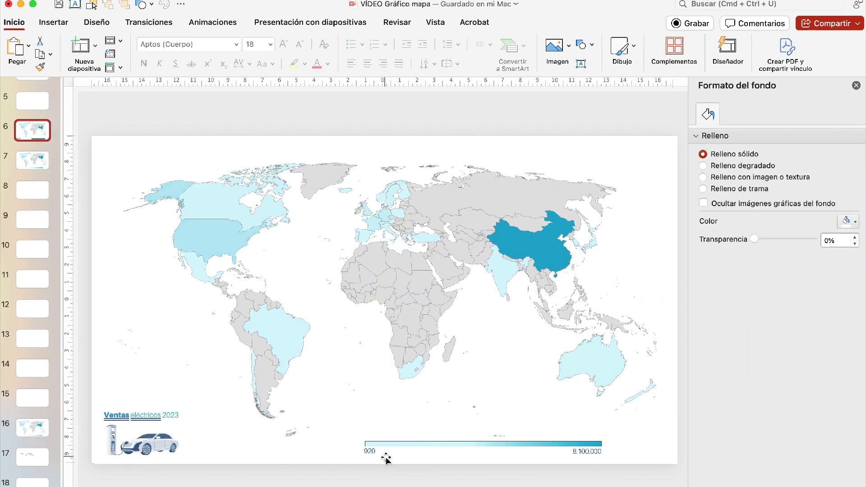
- Copy the 920 and 8.100.000 text labels from slide 6 to slide 7 and place them under the ends of the gradient bar
click(386, 458)
click(592, 454)
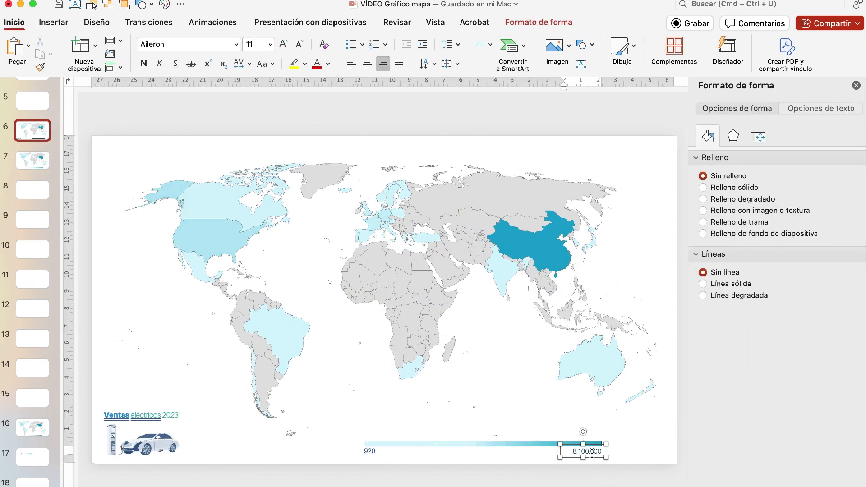
shift+click(370, 449)
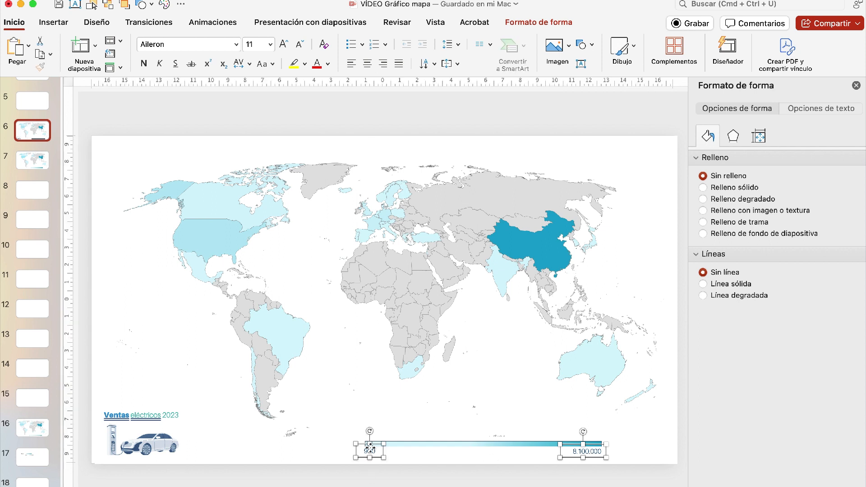
click(30, 160)
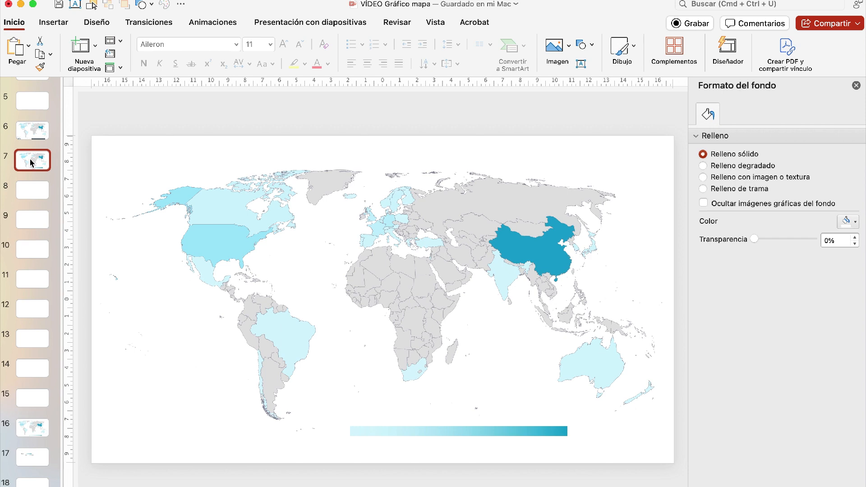
click(601, 448)
drag(601, 448, 582, 437)
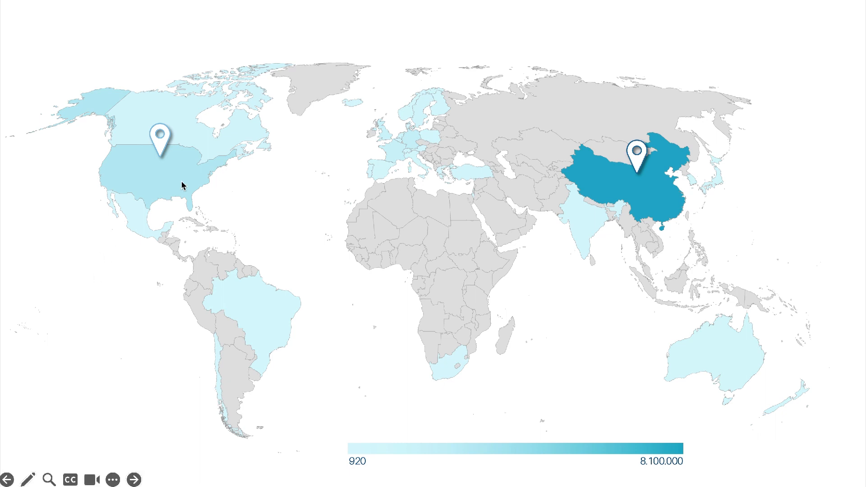
- Test the EEUU and China map pins in the slide show by opening and closing their sales callouts, and exit the presentation
click(162, 144)
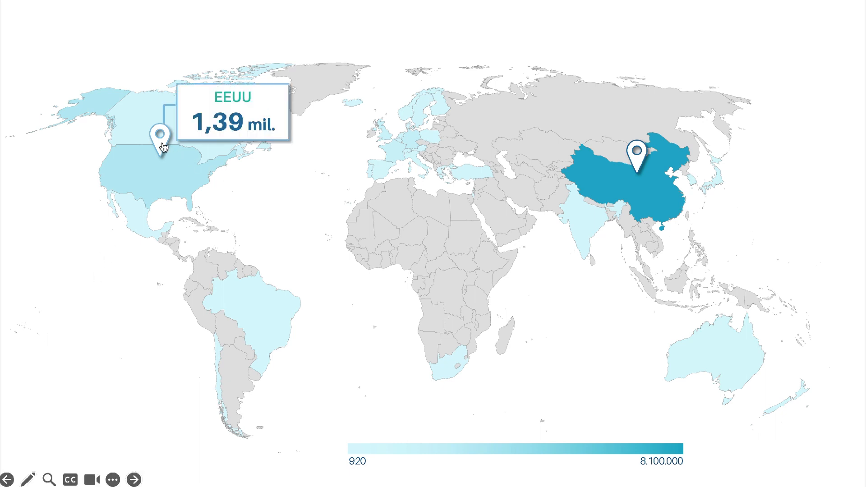
click(208, 121)
click(637, 155)
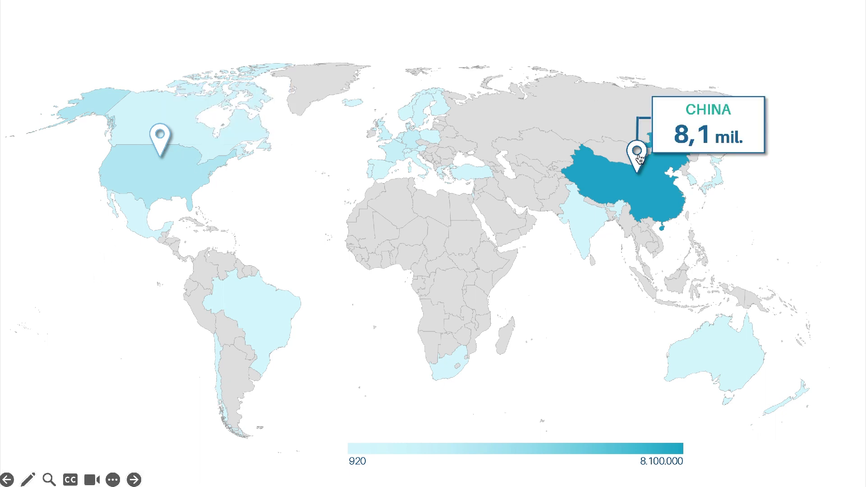
click(682, 118)
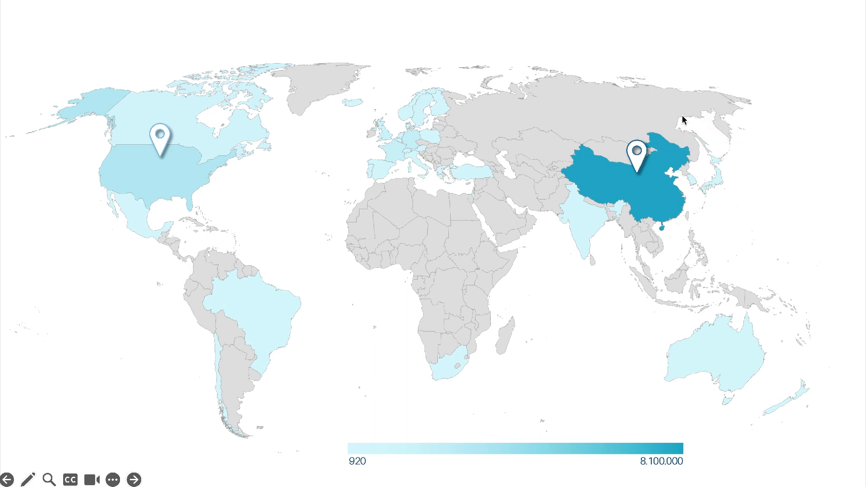
key(Escape)
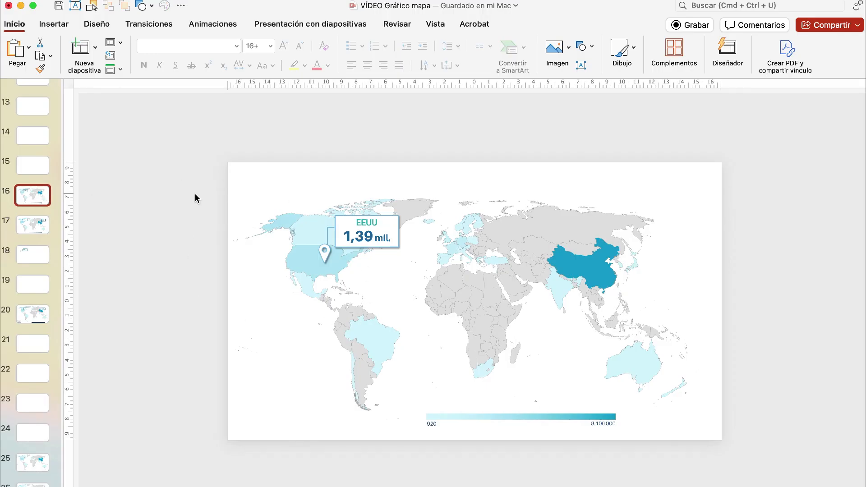
- Examine the parts of the EEUU callout on slide 16: text box, connector line, map image and pin icon
click(390, 224)
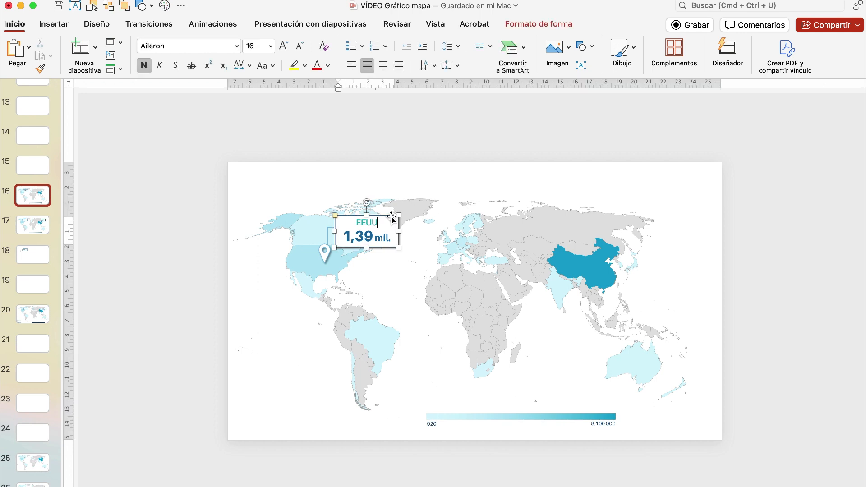
click(390, 214)
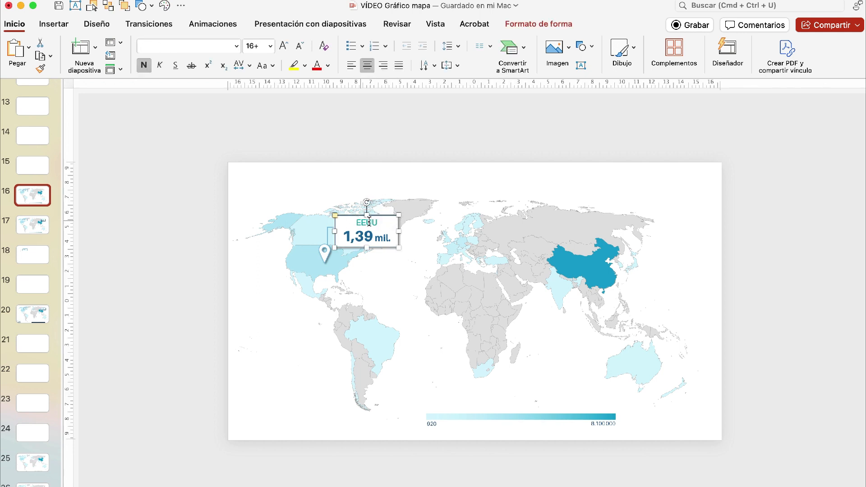
click(327, 235)
click(327, 246)
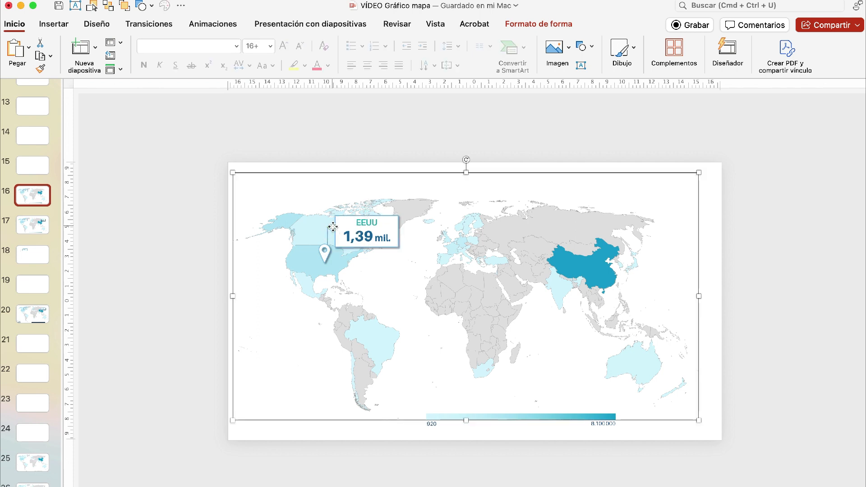
click(326, 257)
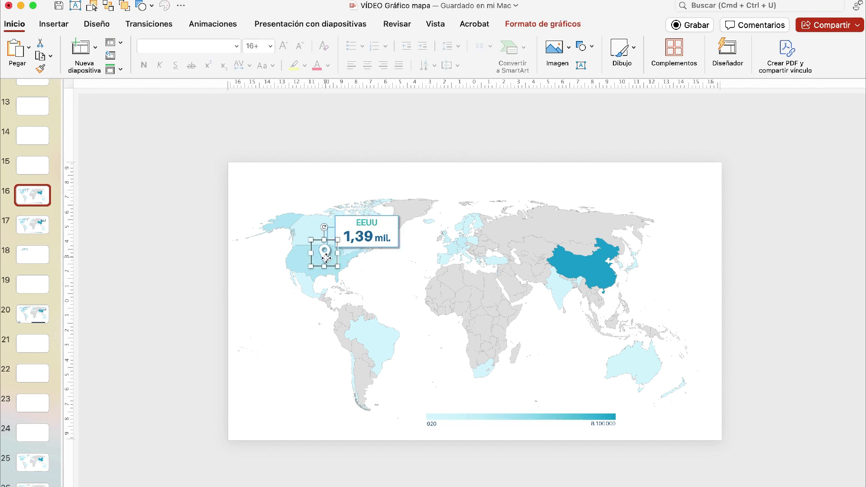
click(57, 22)
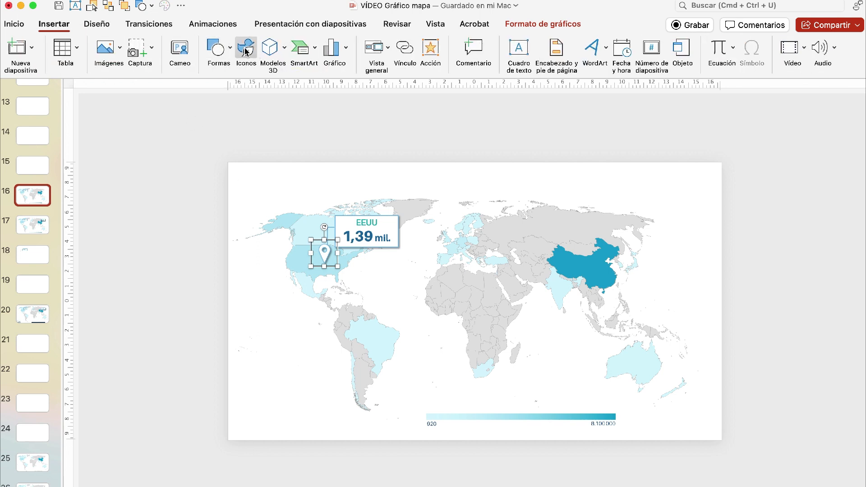
click(214, 257)
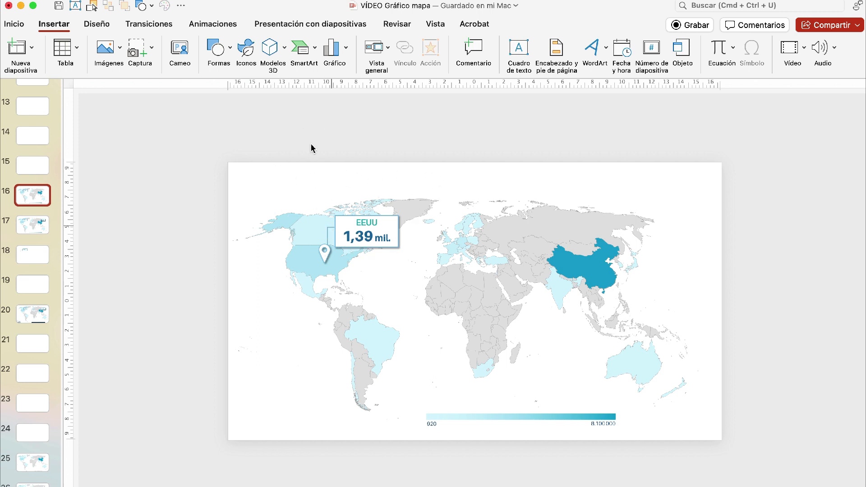
- Group the EEUU callout box with its connector lines and apply the Aparecer entrance animation to the group
drag(305, 149, 422, 252)
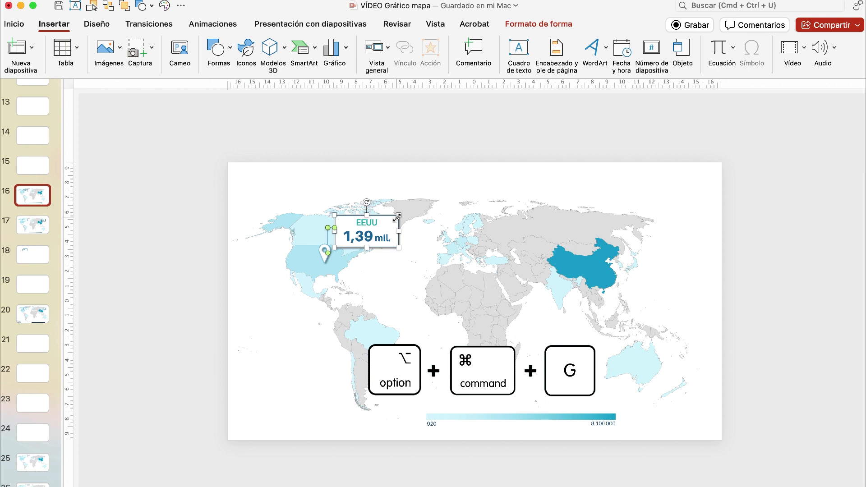
click(425, 169)
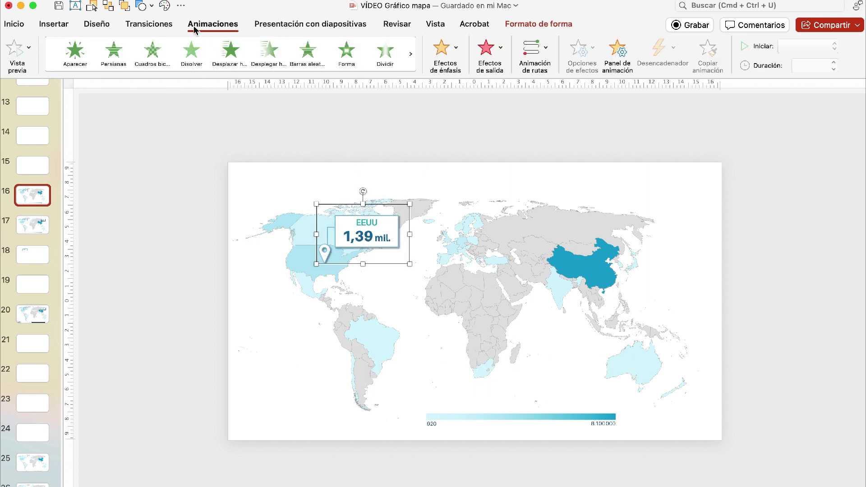
click(76, 53)
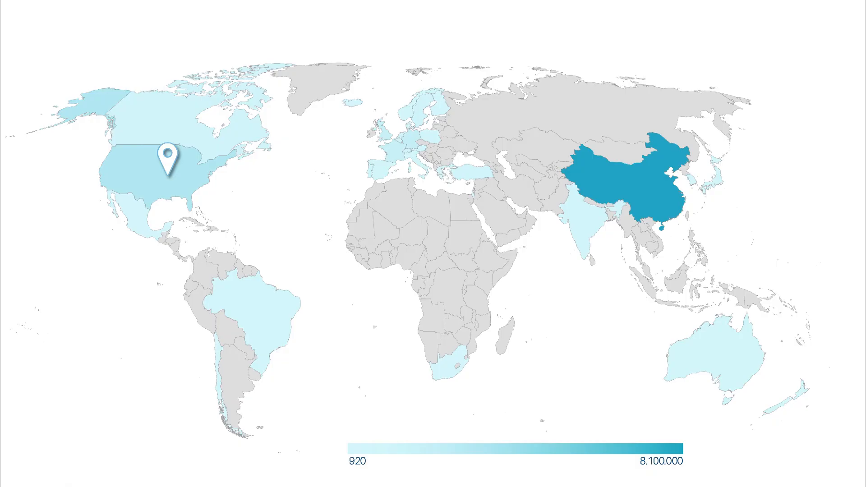
- Test the callout's entrance in the slide show, exit the presentation and return to slide 16
click(587, 358)
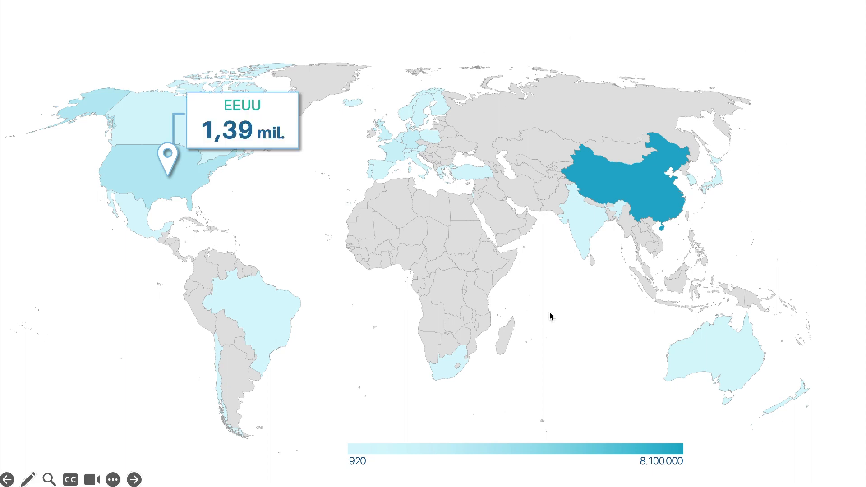
click(585, 334)
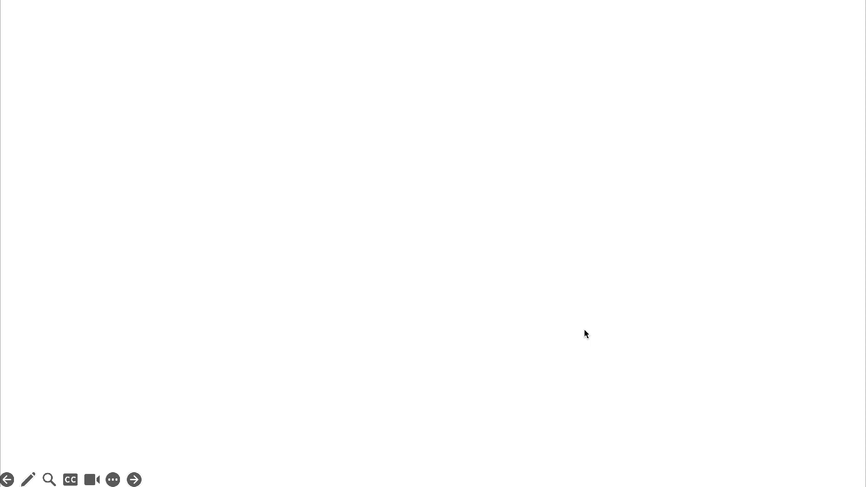
key(Escape)
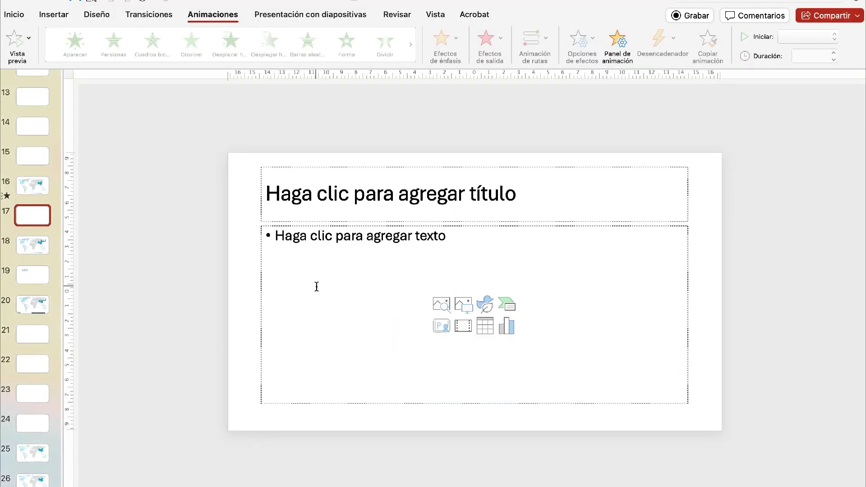
click(42, 193)
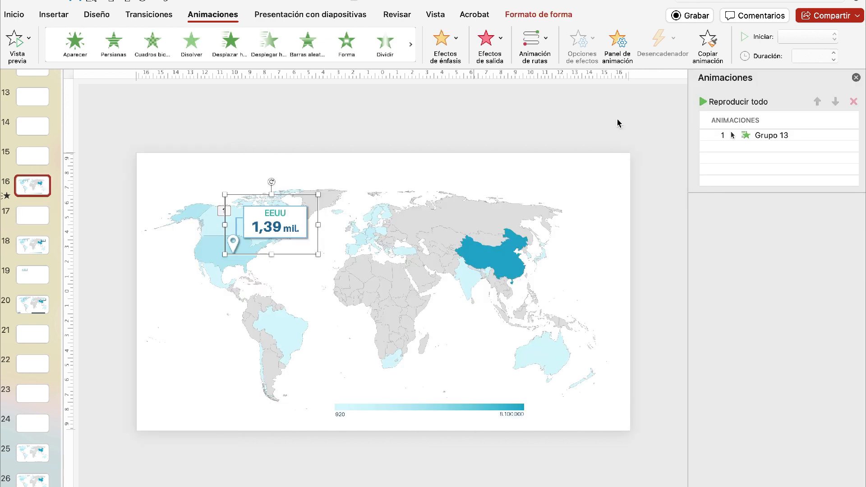
- Make the callout group's animation start on clicking an object instead of in the click sequence, and open the list of trigger objects
click(760, 138)
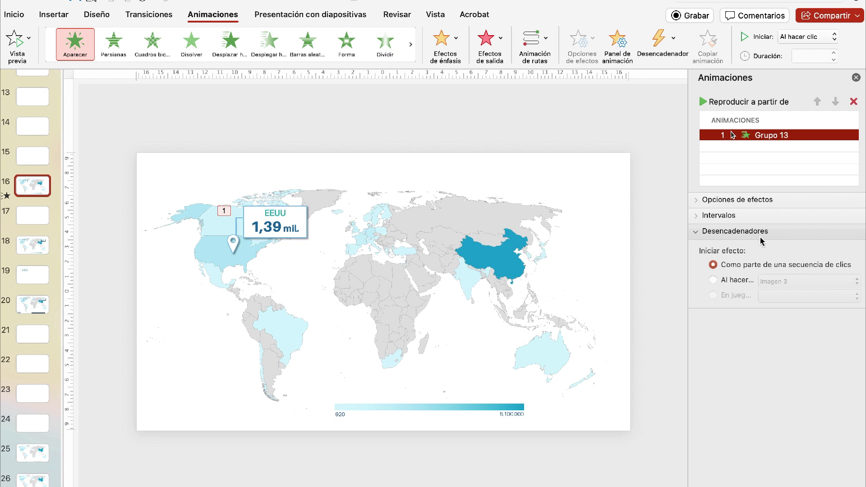
click(731, 276)
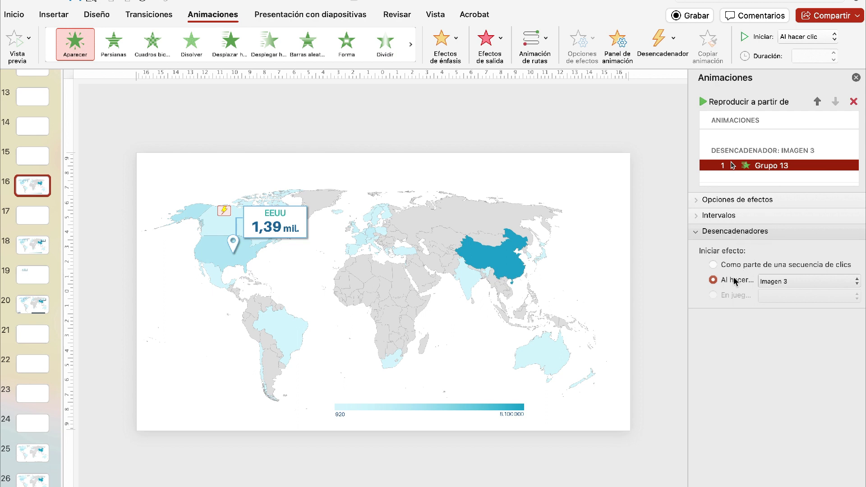
click(857, 282)
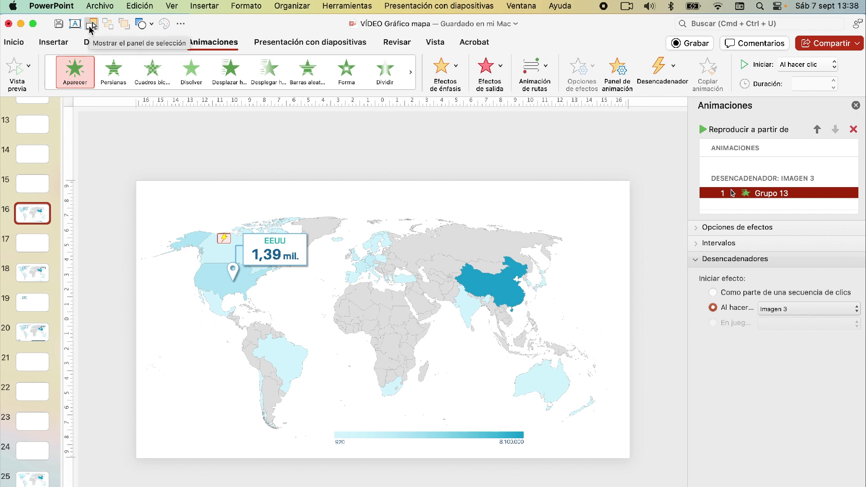
- Show the selection pane and toggle the callout group's visibility to identify it among the slide's objects
click(243, 7)
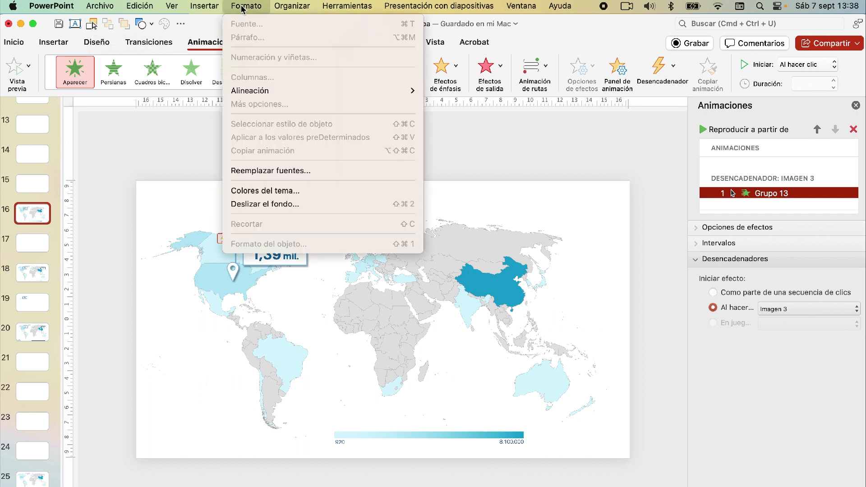
mouse_move(292, 8)
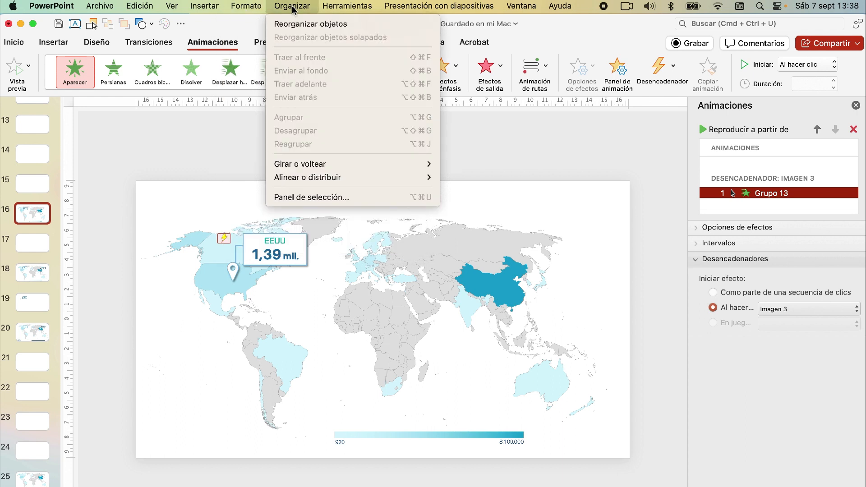
click(299, 200)
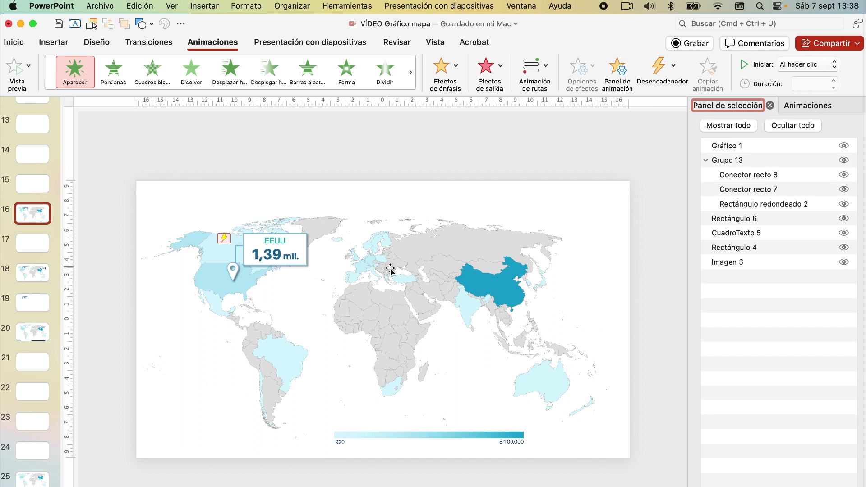
click(844, 161)
click(843, 161)
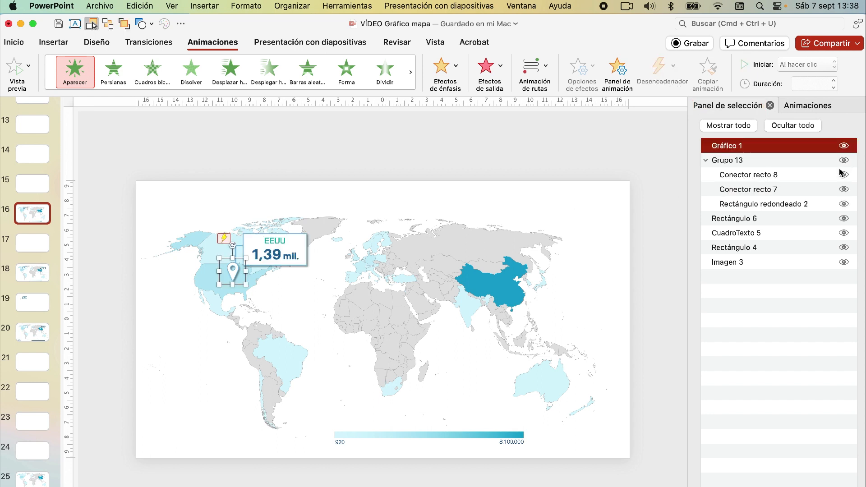
- Rename the map pin graphic over the United States as EEUU
click(724, 146)
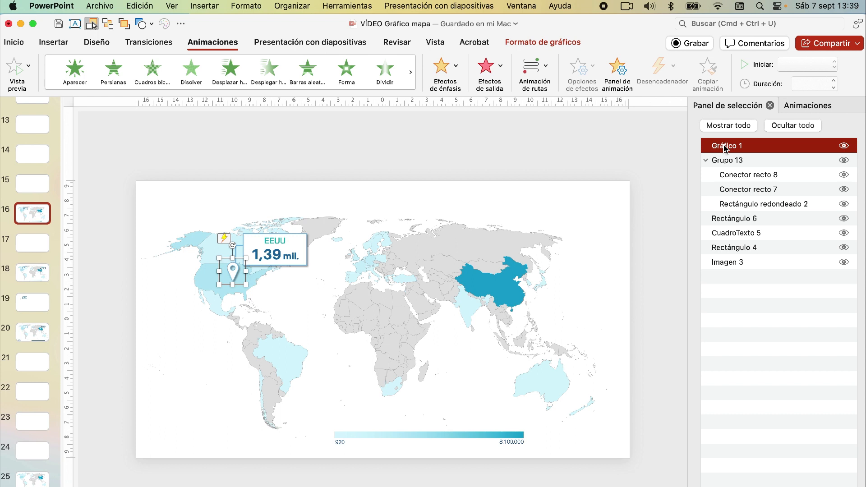
double_click(725, 145)
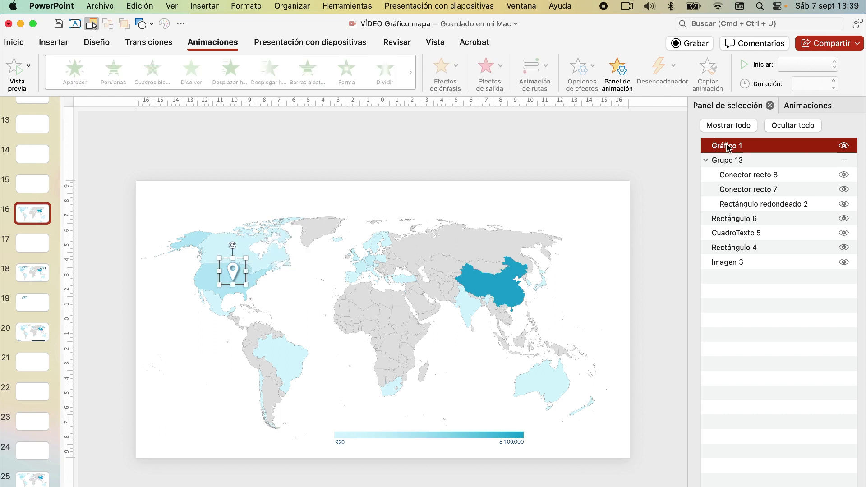
text(EEUU)
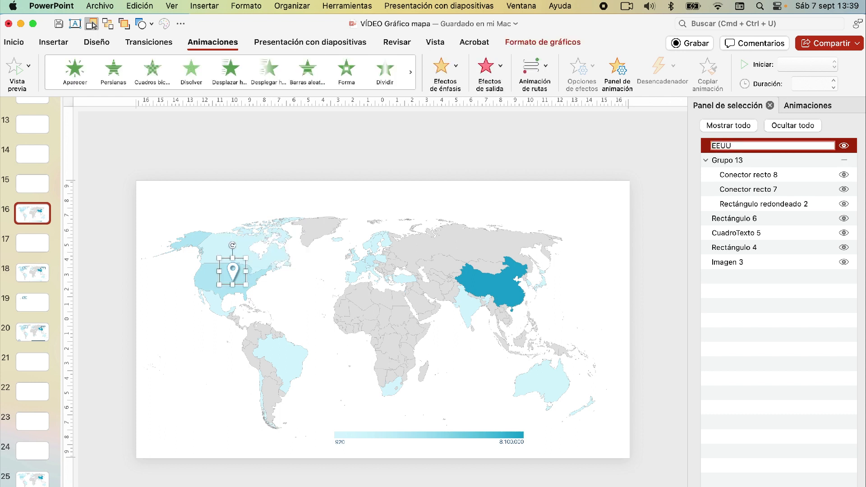
key(Return)
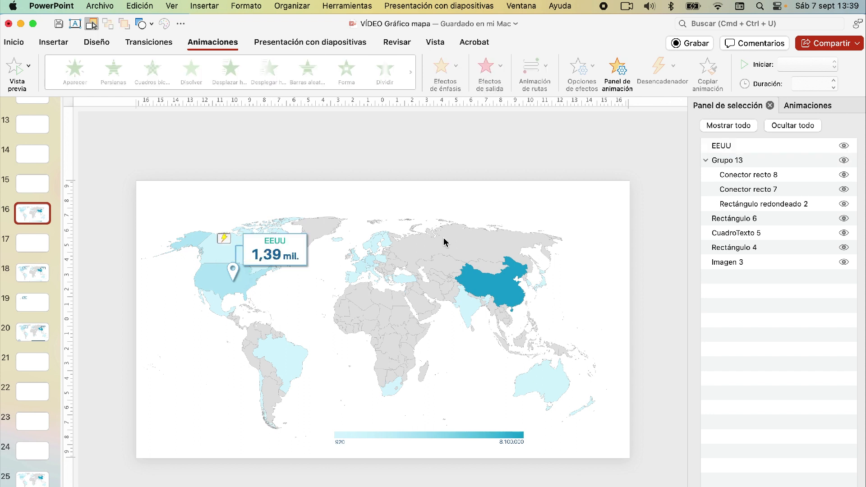
- Rename the group holding the callout box and connectors as Grupo EEUU and deselect it
double_click(724, 163)
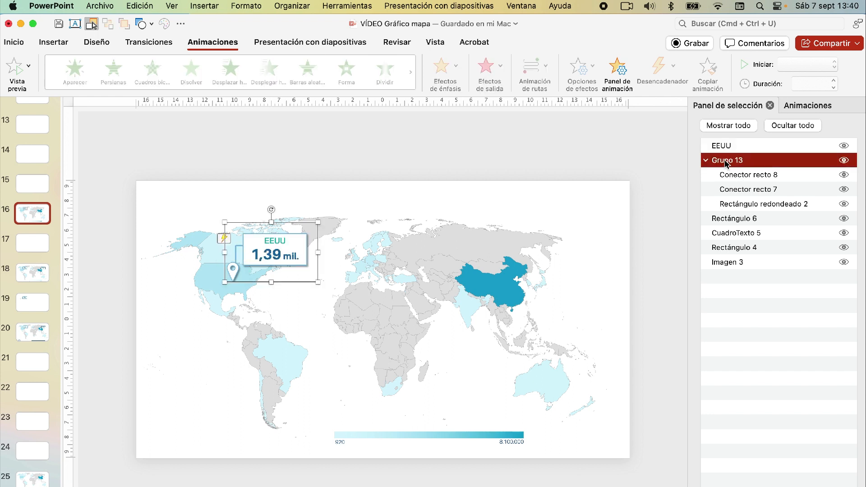
key(Return)
click(762, 163)
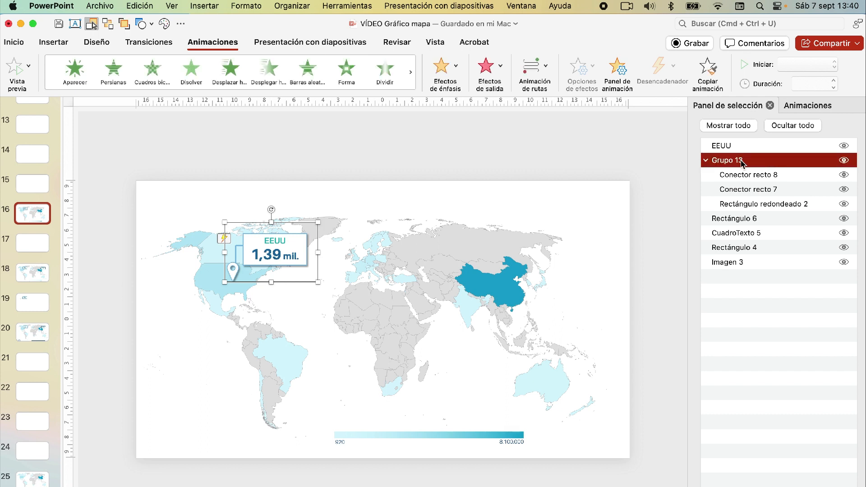
click(741, 163)
click(741, 164)
key(BackSpace)
key(BackSpace)
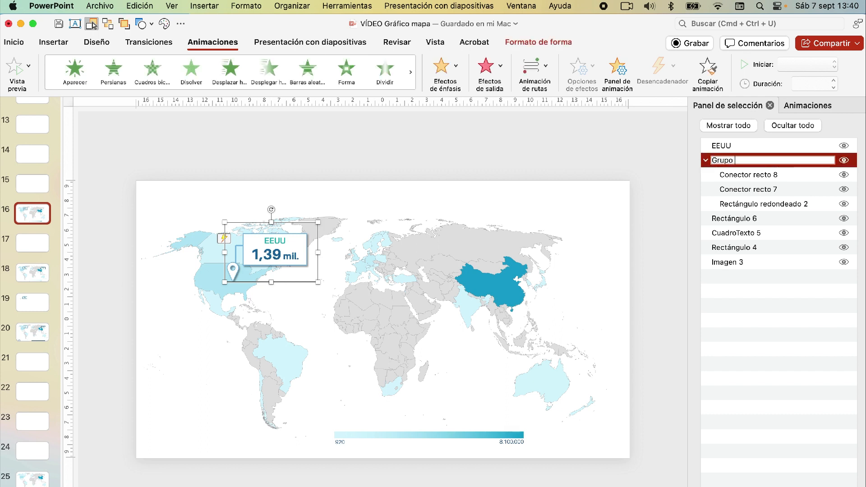
text(EEUU)
key(Return)
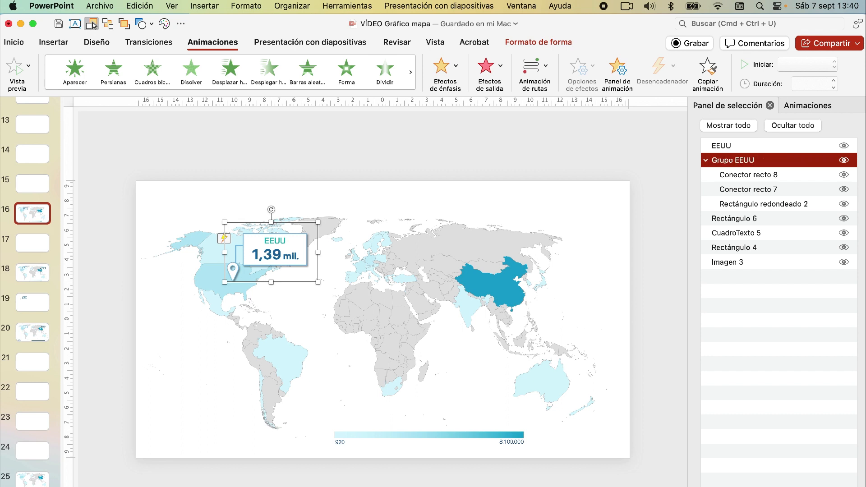
click(555, 141)
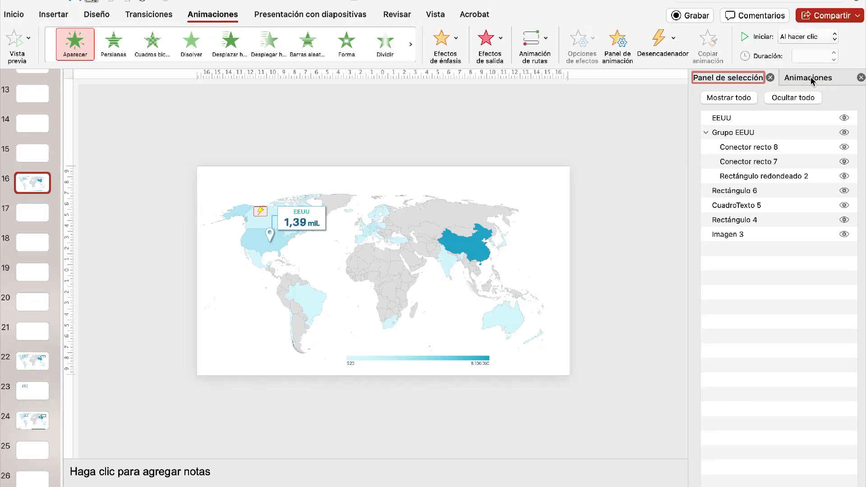
- Set the EEUU pin as the click trigger for the Grupo EEUU Aparecer animation
click(811, 81)
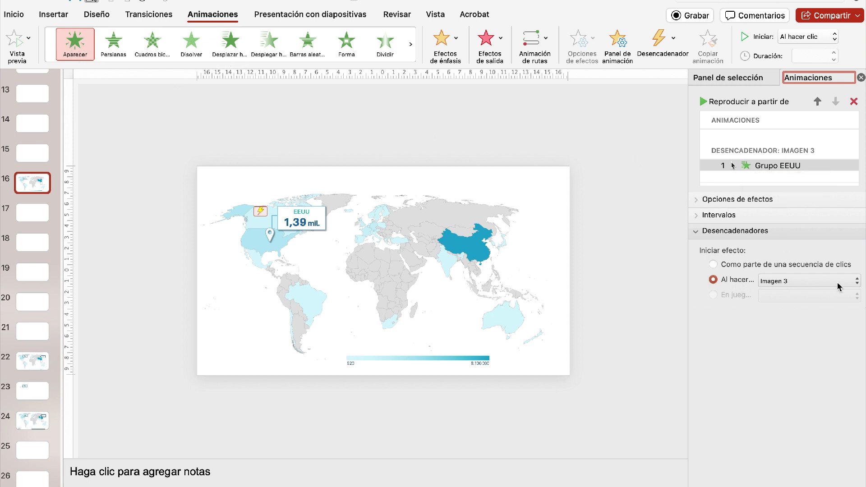
click(856, 283)
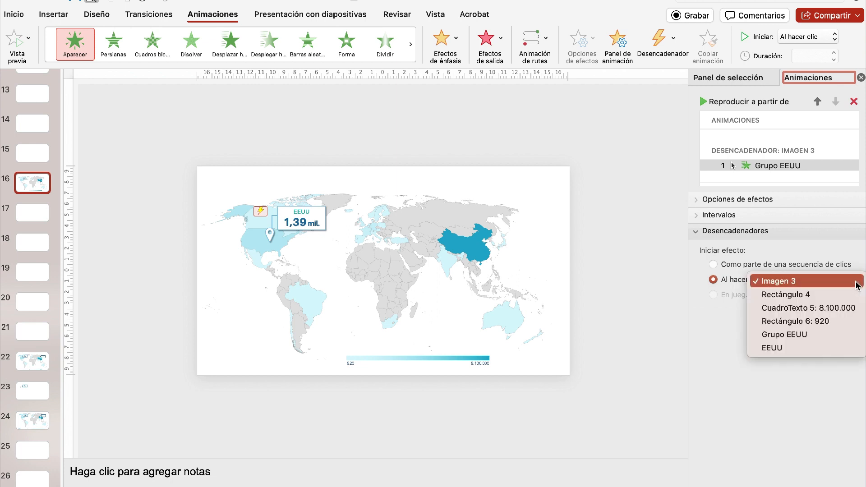
click(799, 348)
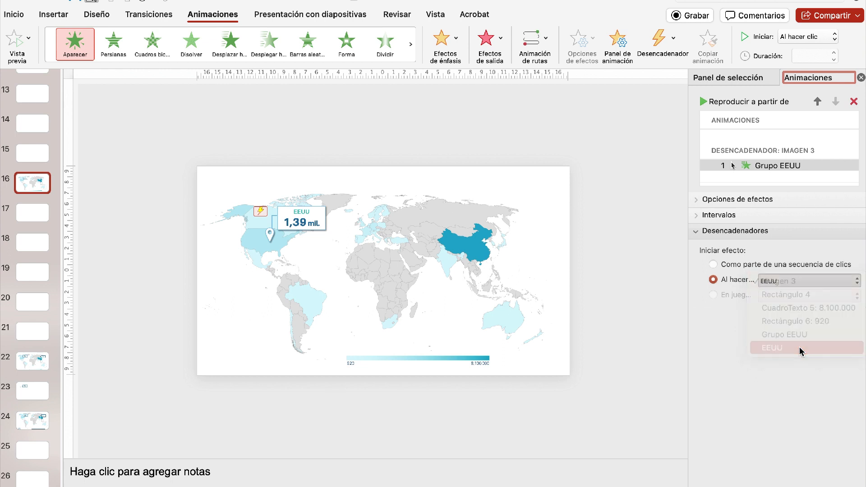
click(624, 356)
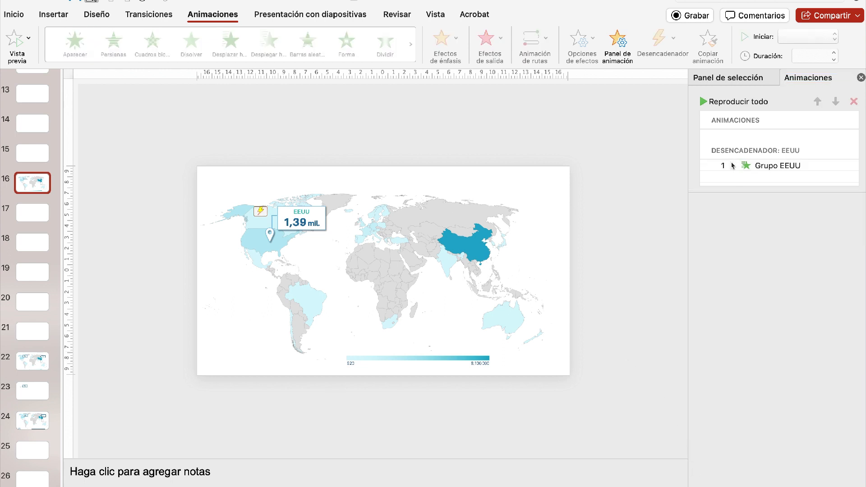
- Start the slide show from slide 16 and test opening the sales callout with the EEUU pin
key(super+Return)
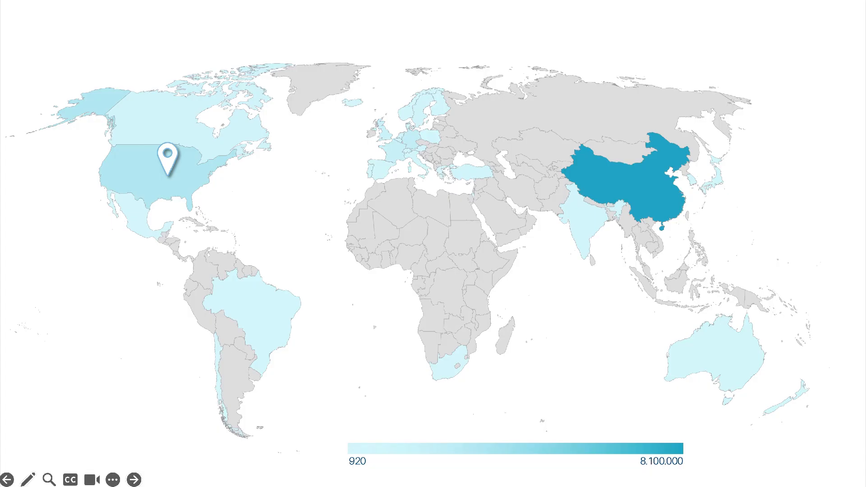
click(323, 200)
click(168, 164)
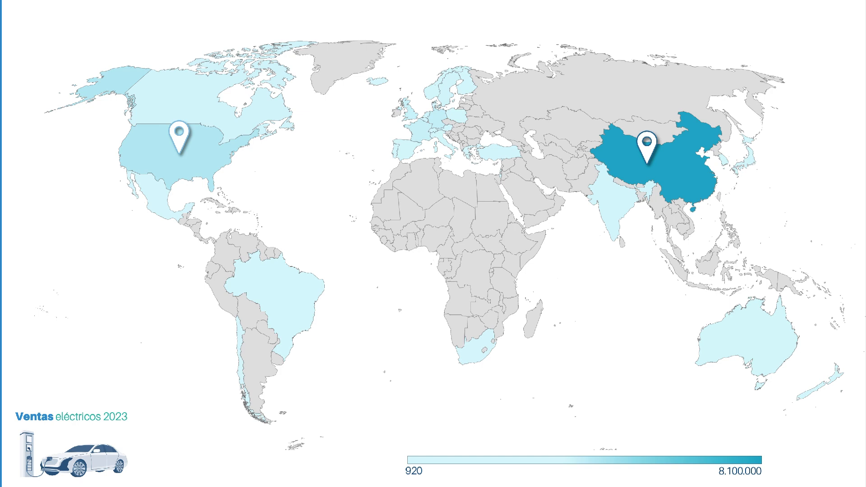
- Test opening and closing the EEUU and China callouts in the finished map's slide show, and exit it
click(181, 144)
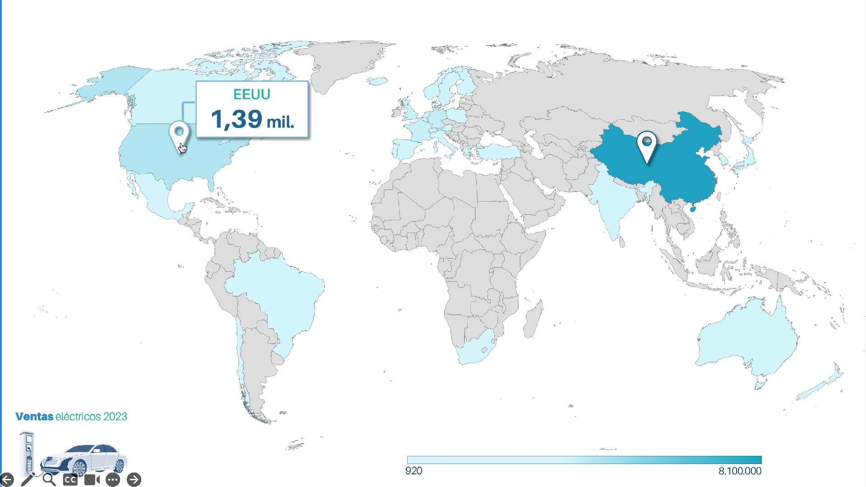
click(243, 112)
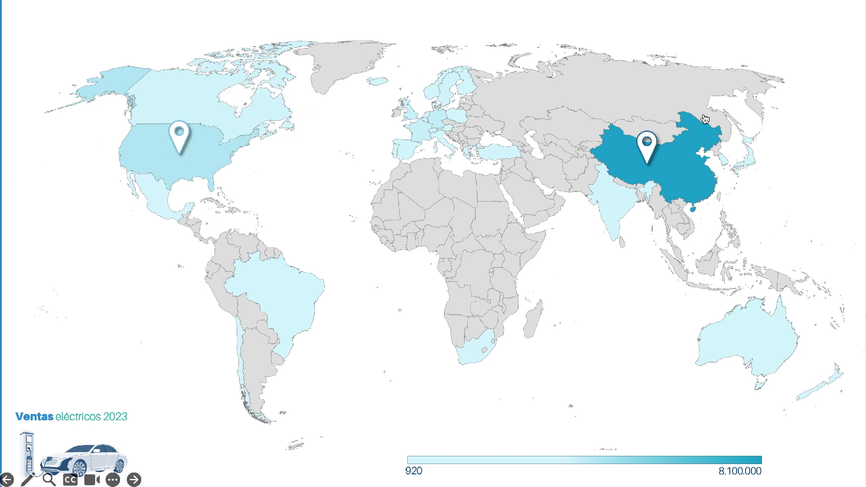
click(648, 151)
click(716, 122)
key(Escape)
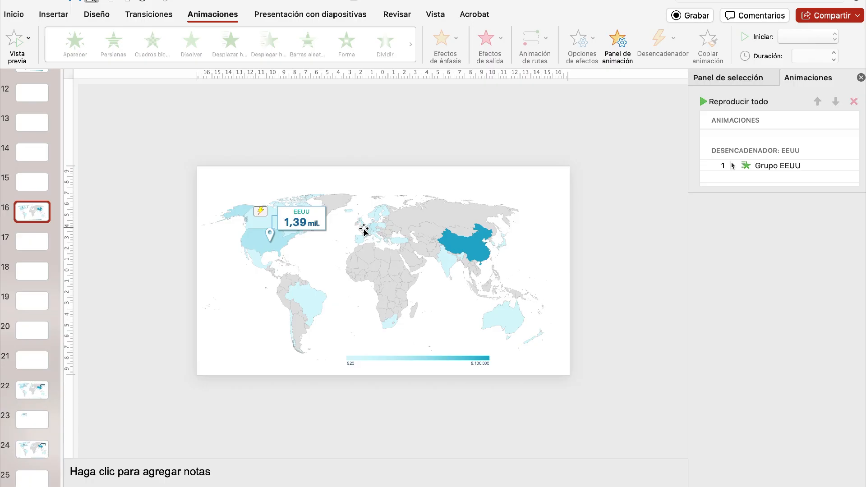
- Add a Desaparecer exit effect to the EEUU callout group and set Grupo EEUU as its click trigger
click(324, 212)
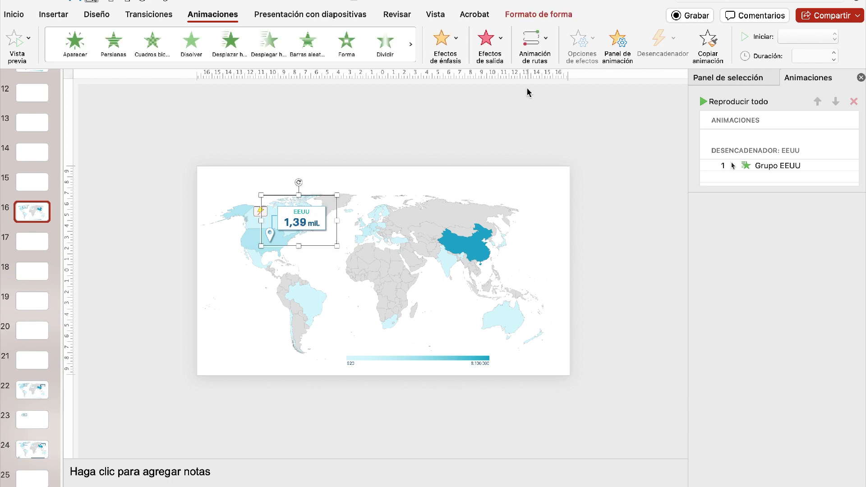
click(501, 43)
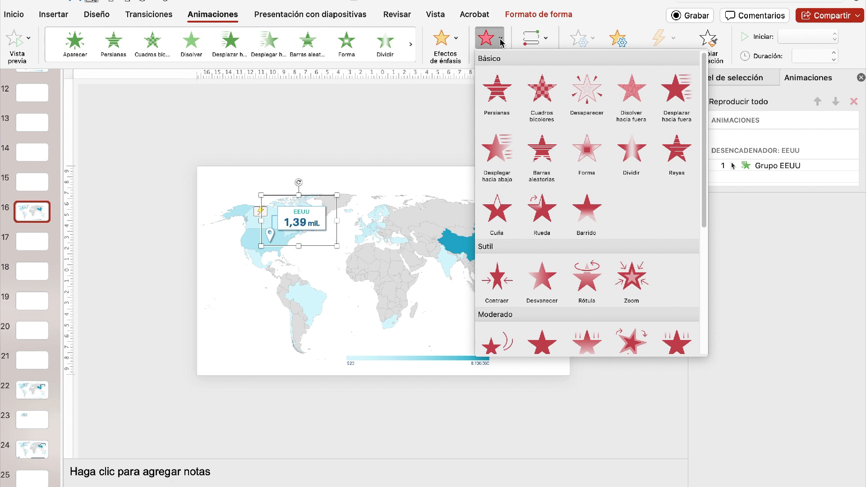
click(591, 96)
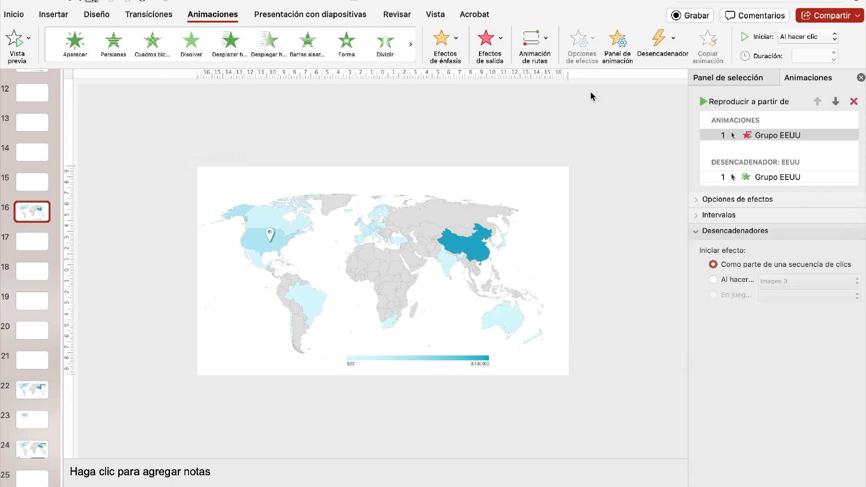
click(734, 280)
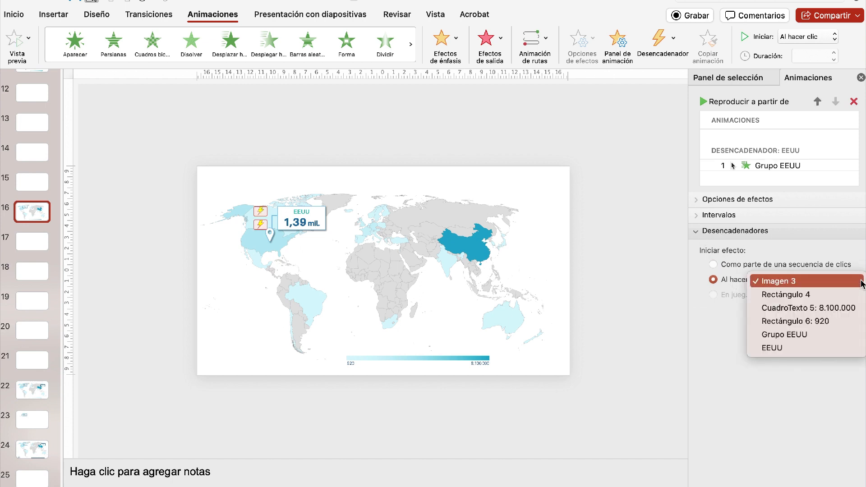
click(856, 281)
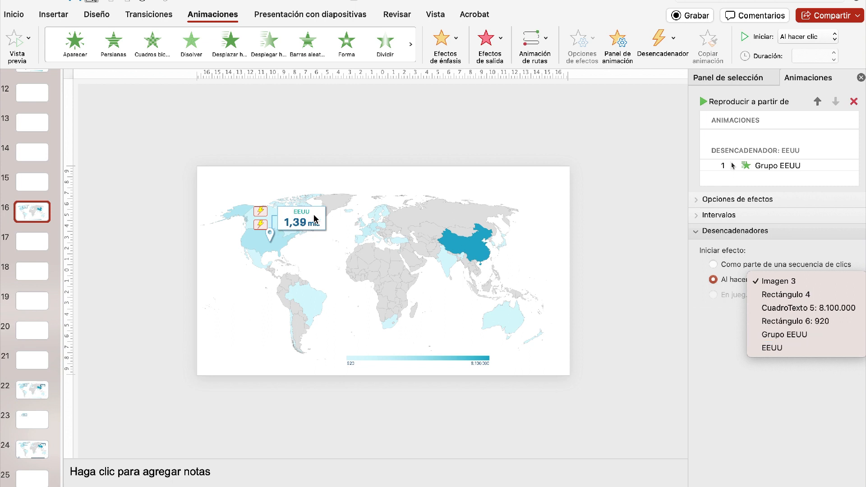
click(834, 336)
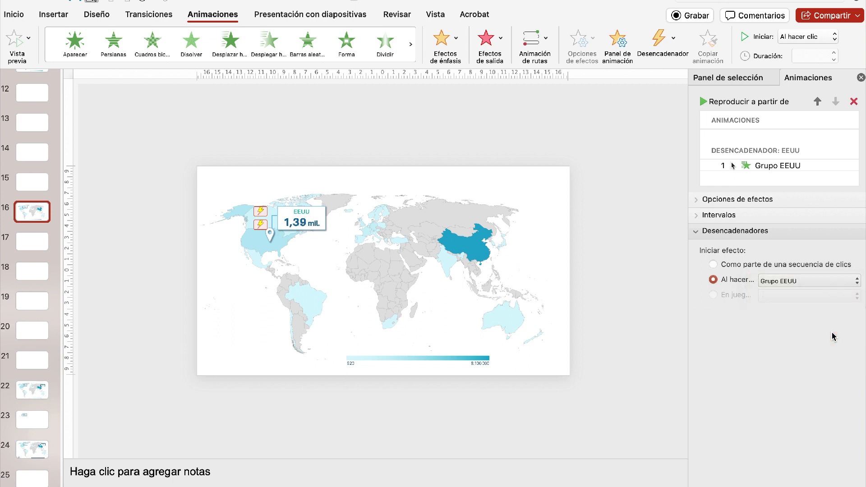
- Run the slide show from slide 16 and test opening the callout with the pin and closing it by its box
key(super+Return)
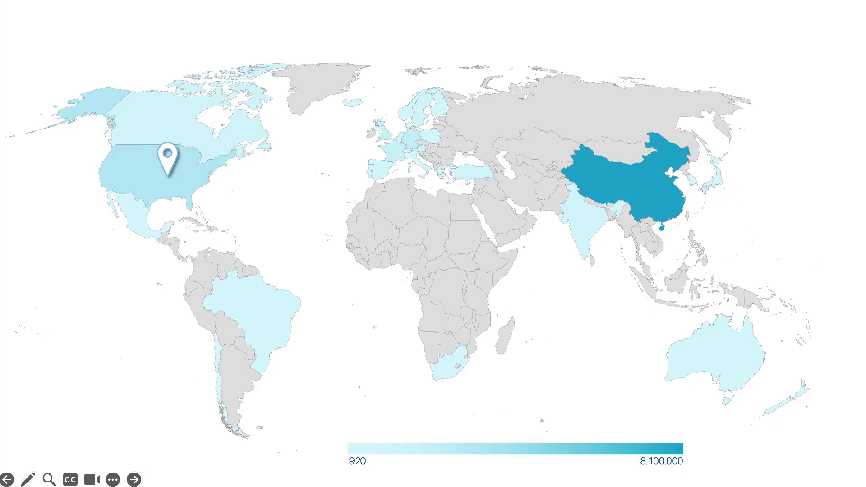
click(167, 163)
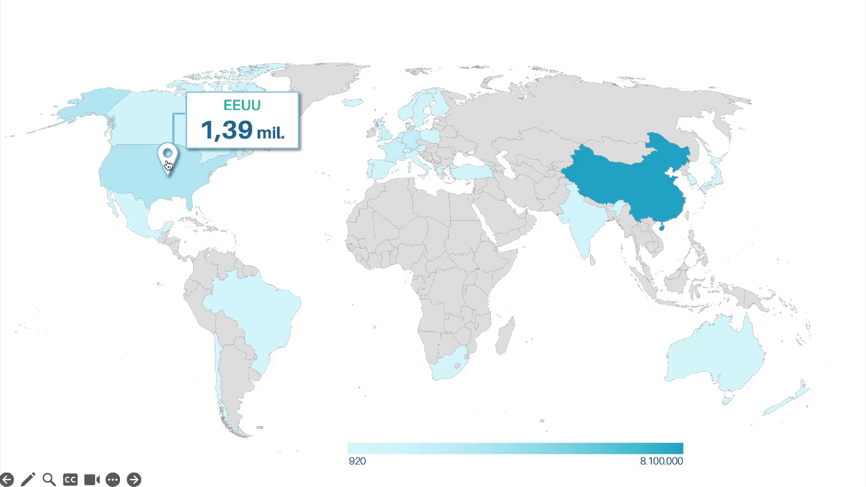
click(206, 107)
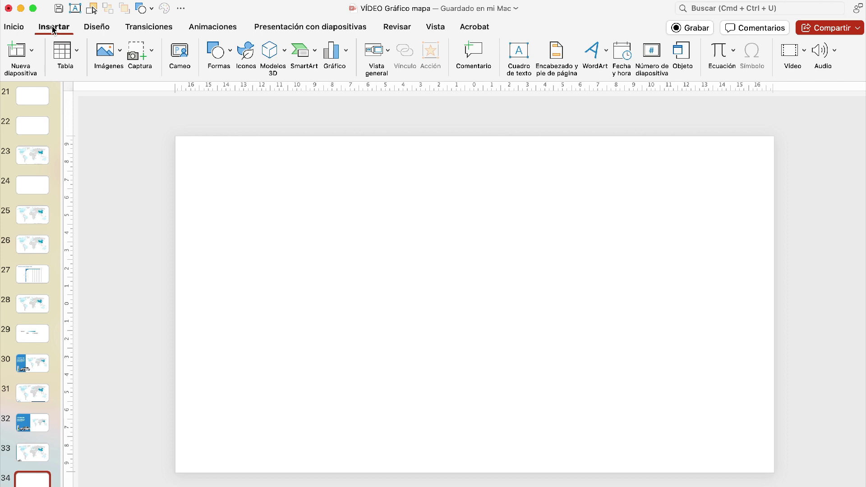
- Insert a filled map chart on the blank slide 34
click(337, 57)
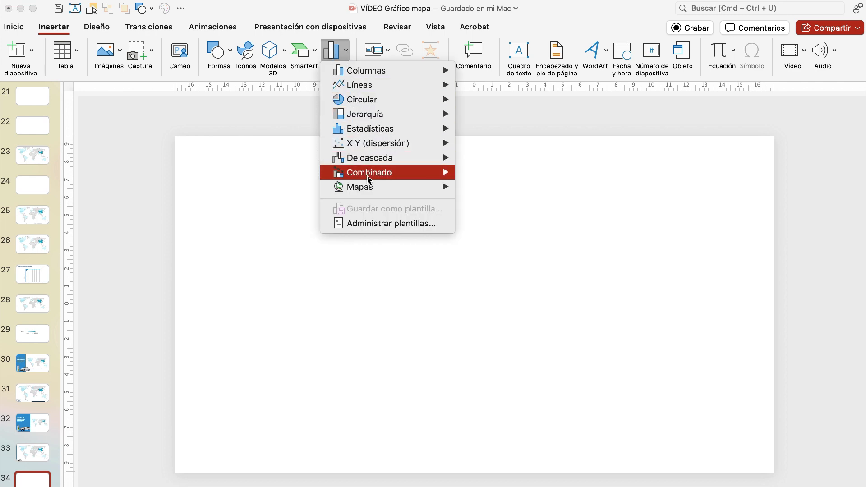
mouse_move(364, 188)
click(481, 231)
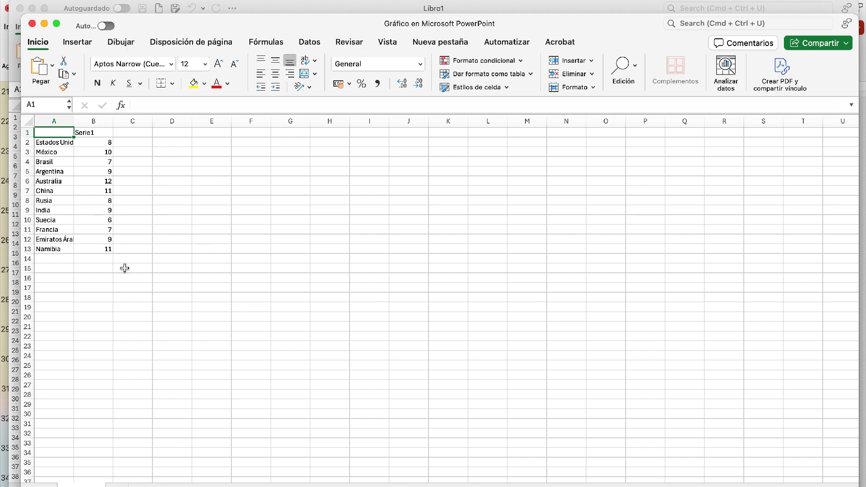
- Reduce the map chart's data to Estados Unidos with the value 1 and close both open workbooks
drag(135, 259, 48, 152)
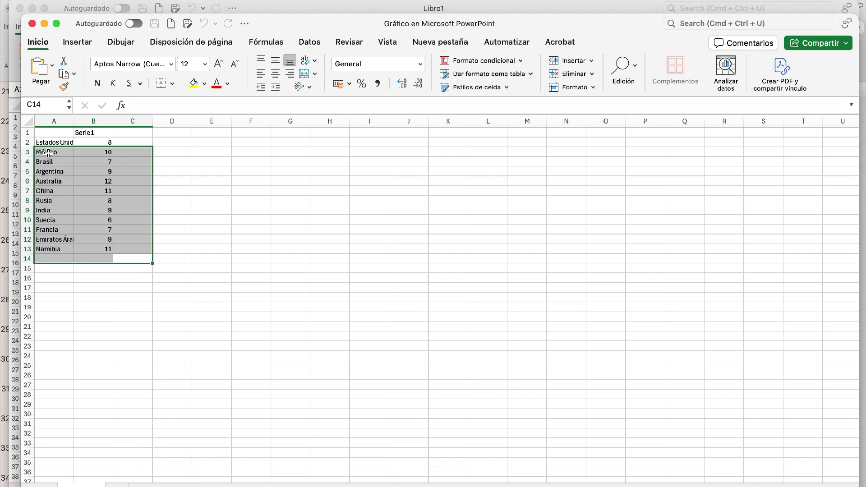
key(Delete)
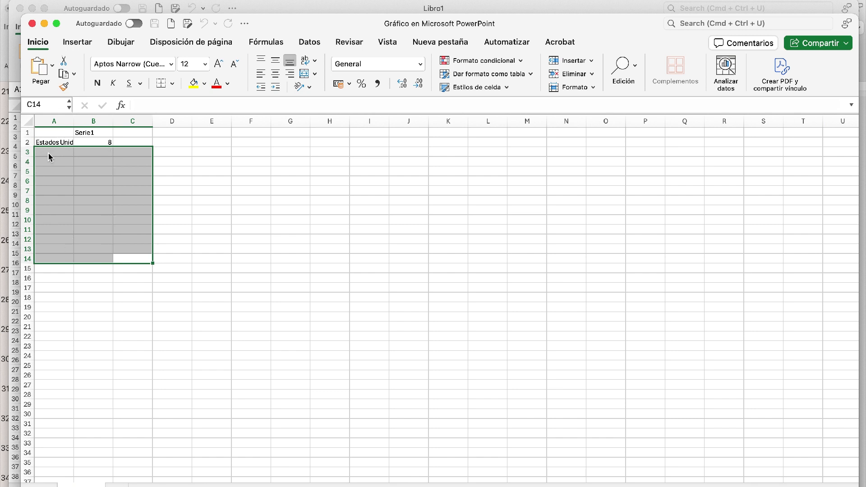
click(102, 143)
text(1)
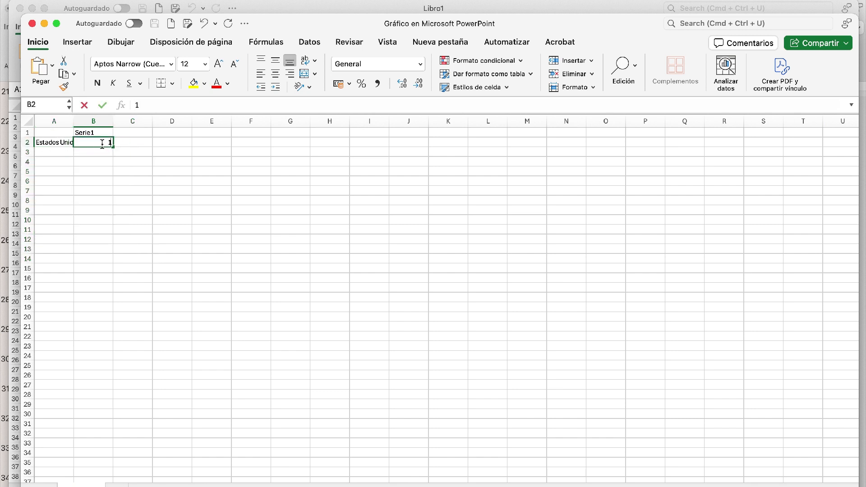
key(Return)
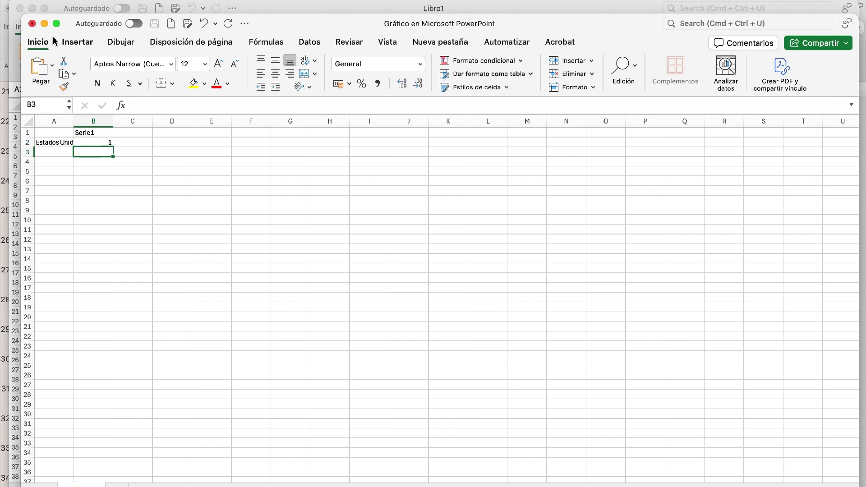
click(32, 24)
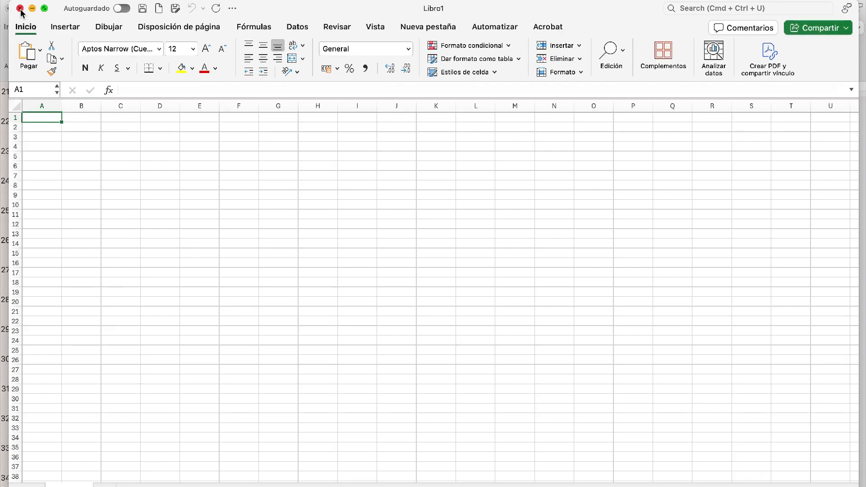
click(20, 10)
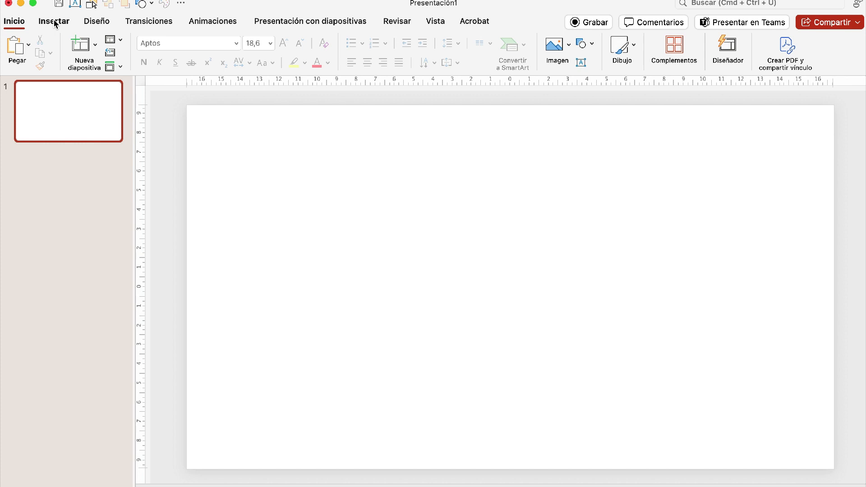
- Insert a filled map chart on the blank slide of the new presentation
click(54, 22)
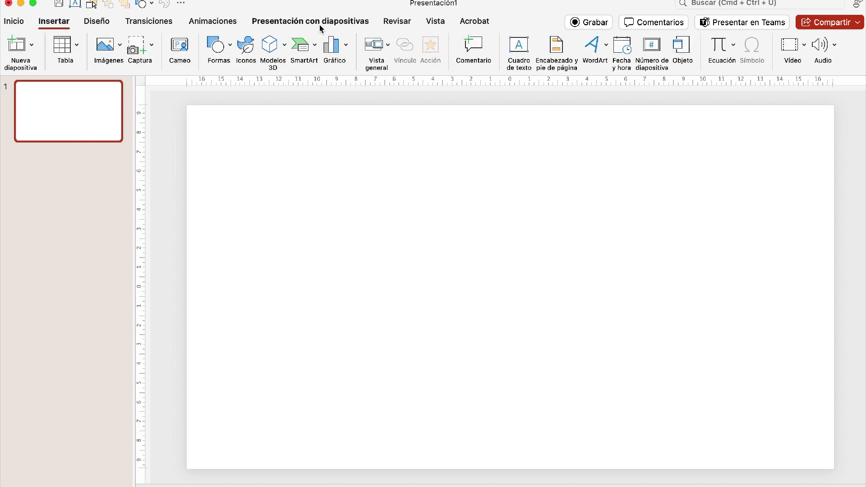
click(339, 45)
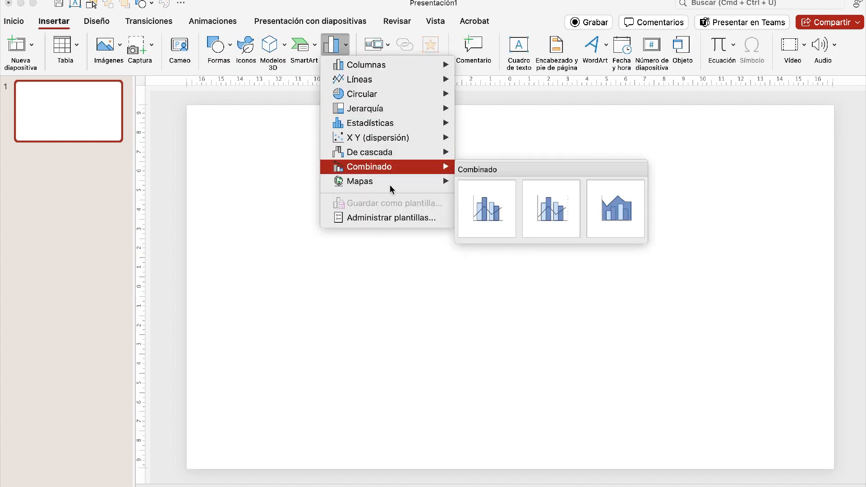
mouse_move(388, 182)
click(497, 218)
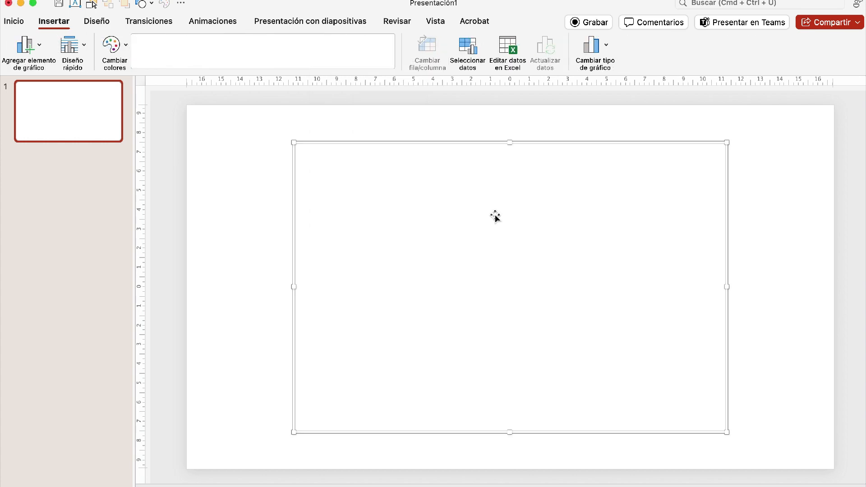
- Clear the sample countries and values from A2:B13 and enter China in A2
click(42, 121)
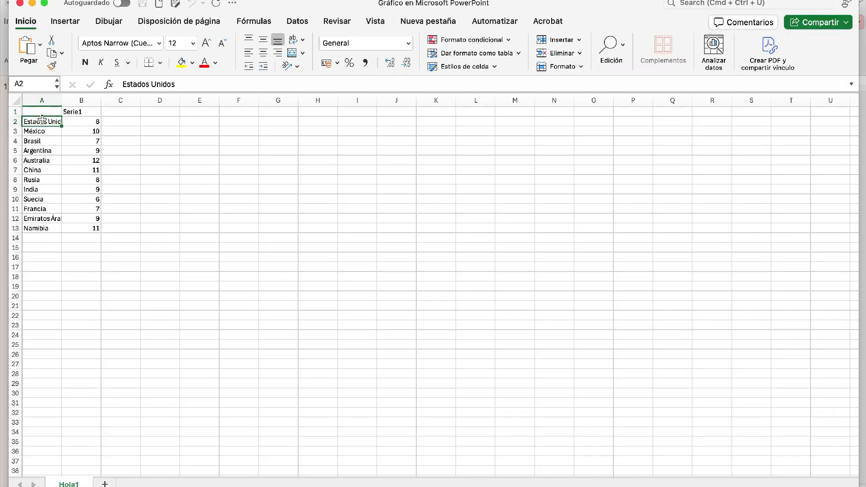
key(shift+Right)
key(shift+Down)
key(shift+Down)
key(shift+Down)
key(shift+Down)
key(shift+Down)
key(shift+Down)
key(shift+Down)
key(shift+Down)
key(shift+Down)
key(shift+Down)
key(shift+Down)
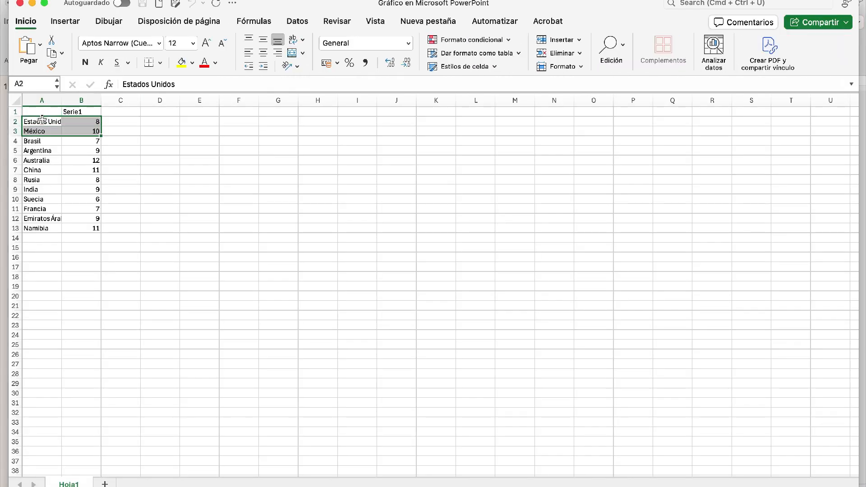
key(Delete)
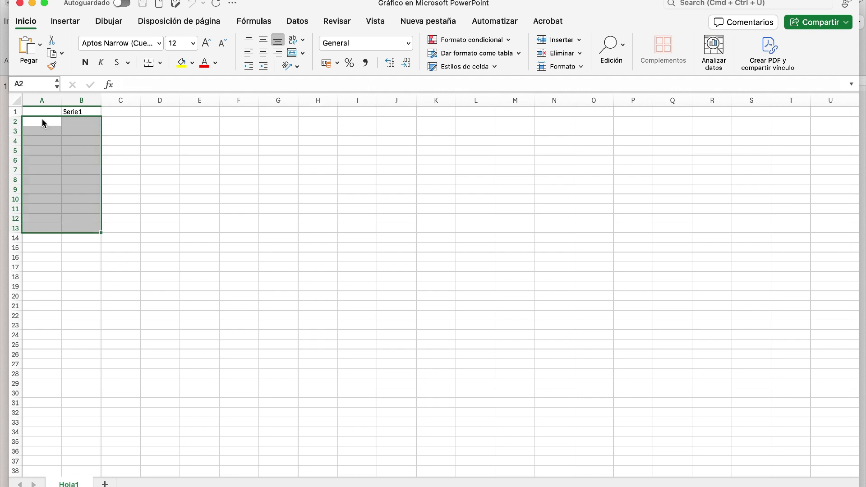
double_click(42, 120)
text(China)
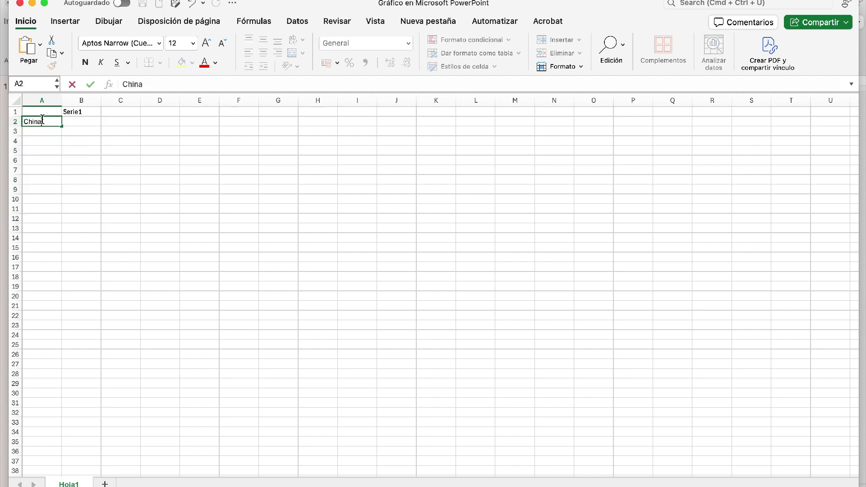
- Remove the series header from B1 and enter Serie 1 in C1
click(88, 122)
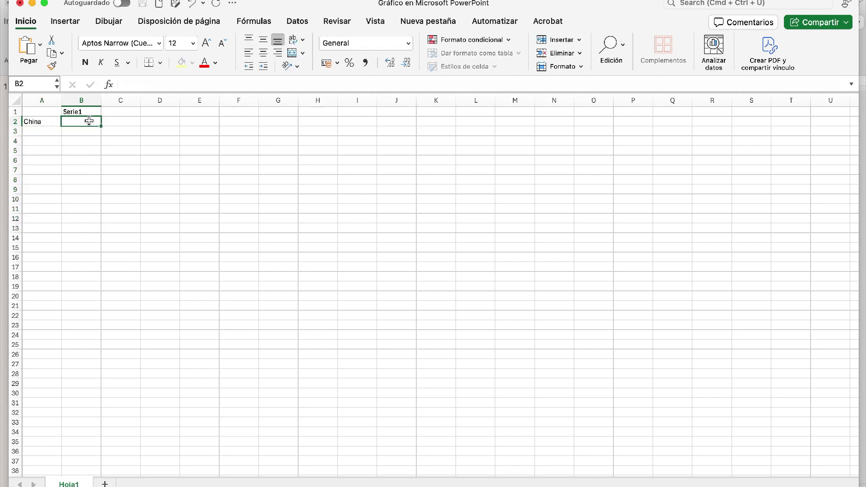
click(91, 111)
key(Delete)
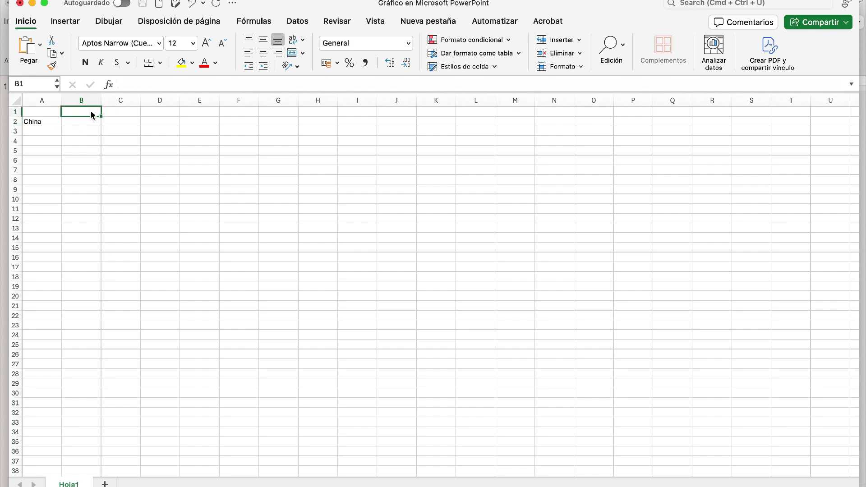
key(Right)
text(Serie 1)
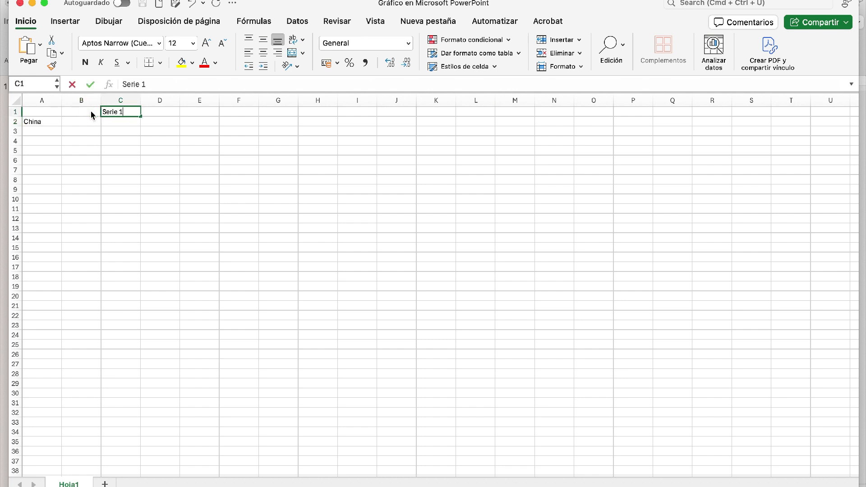
- Paste the copied list of Chinese regions, Shanghái through Anhui, into column B starting at B3
click(79, 121)
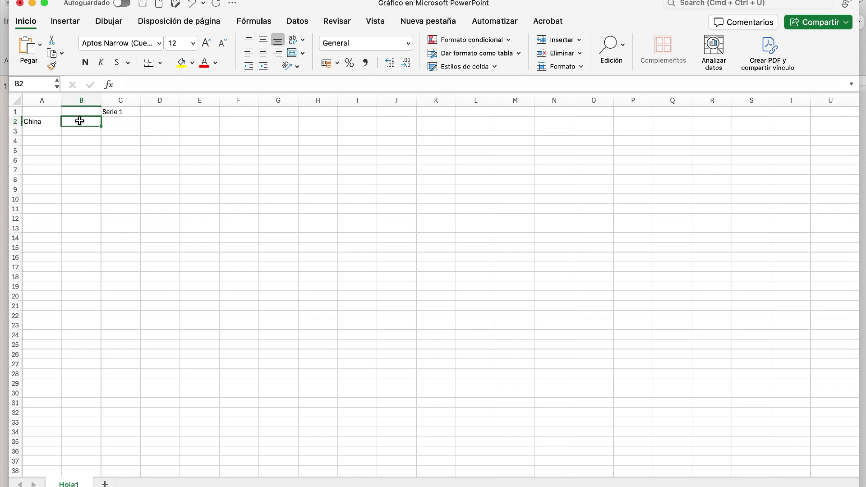
click(82, 131)
text(Shanghái Shenzhen Beijing Guangdong Zhejiang Jiangsu Chongqing Tianjin Hunan Hubei Sichuan Fujian Anhui)
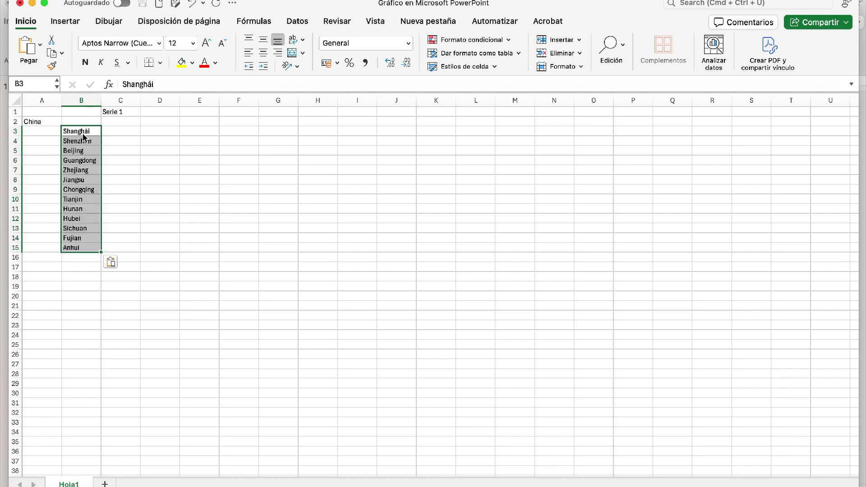
click(82, 308)
- Enter 1 for each region from Shanghái through Jiangsu in C3:C8
click(131, 130)
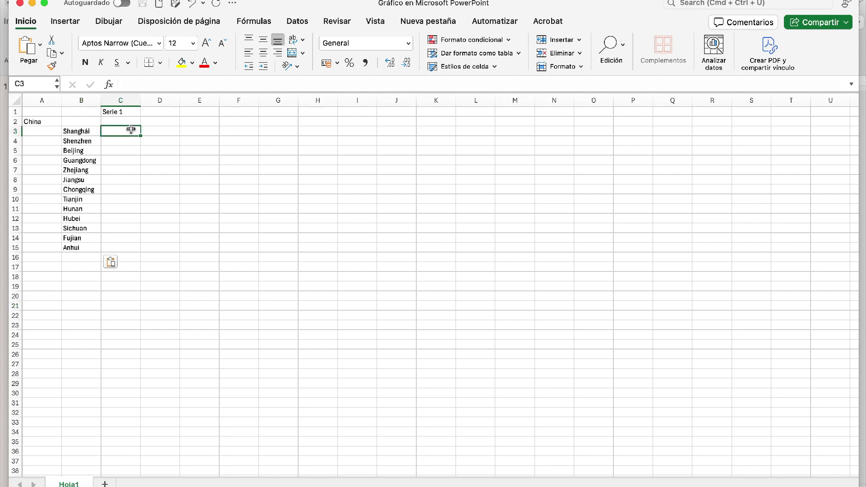
text(1)
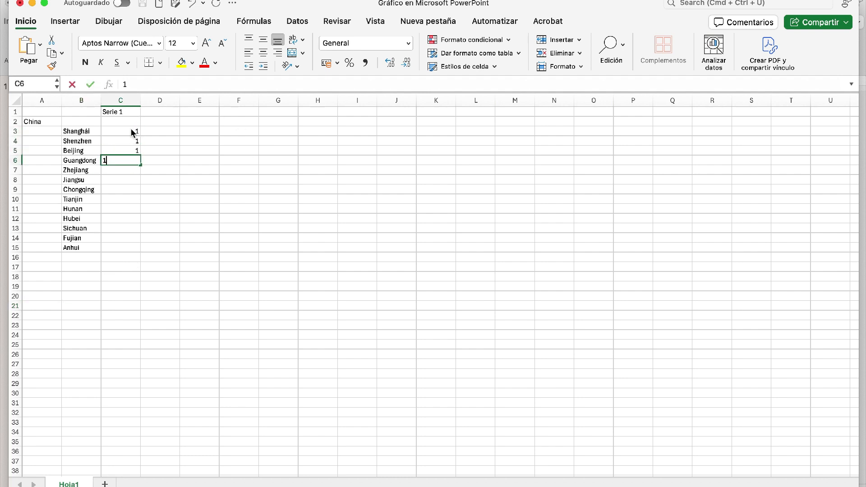
text( 1 1 1 1 1)
key(Return)
- Enter 0 for each region from Chongqing through Hubei in C9:C12
text(0)
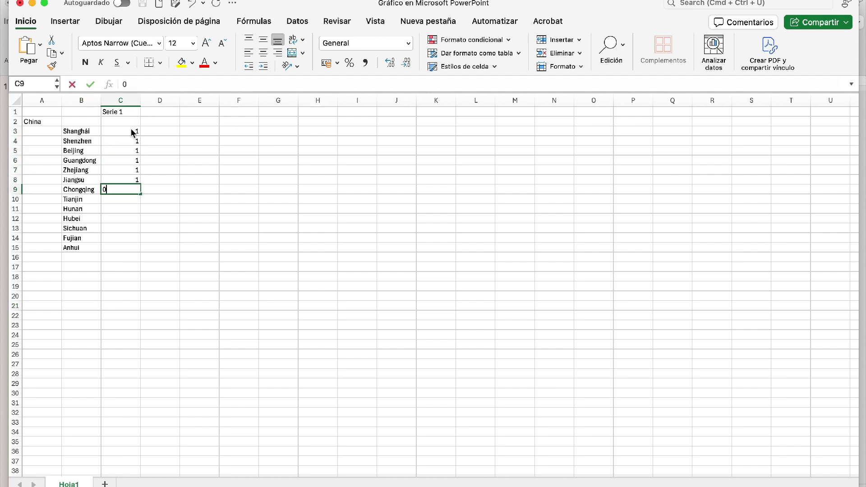
key(Return)
text(0)
key(Return)
text(0)
key(Return)
text(0)
- Enter 1 for Sichuan and Fujian and 0 for Anhui in C13:C15, and close the chart's data sheet
key(Return)
text(1)
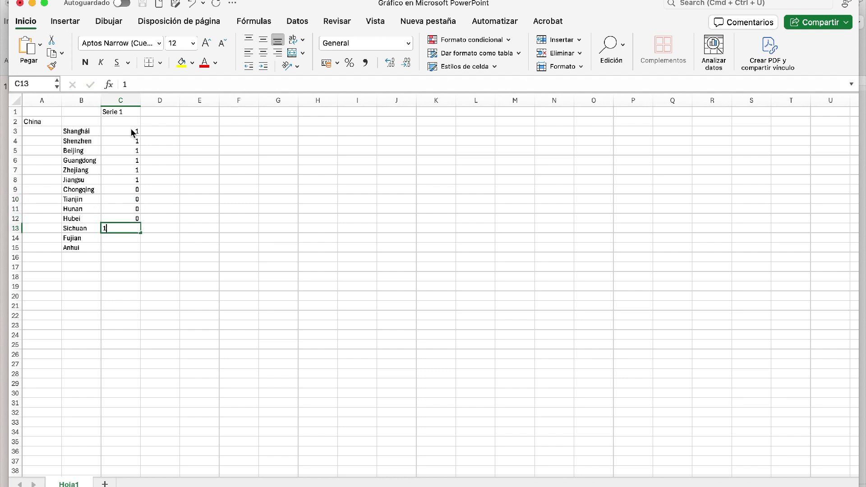
key(Return)
text(1)
key(Return)
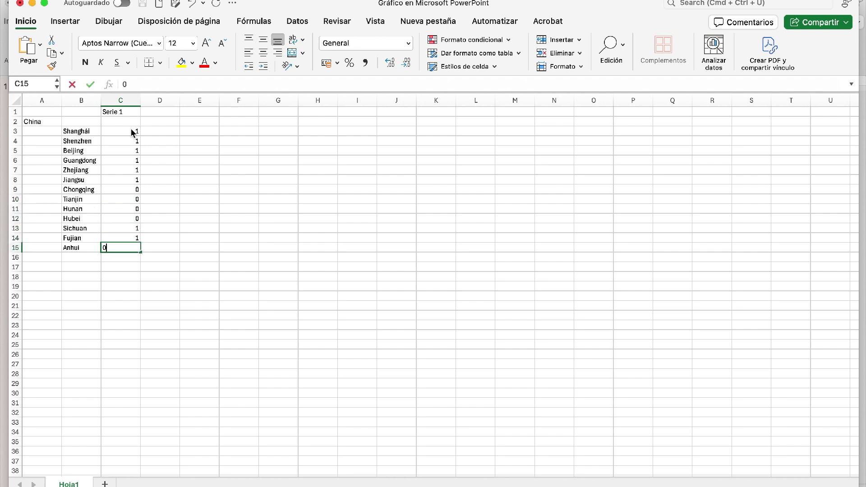
click(357, 209)
click(20, 4)
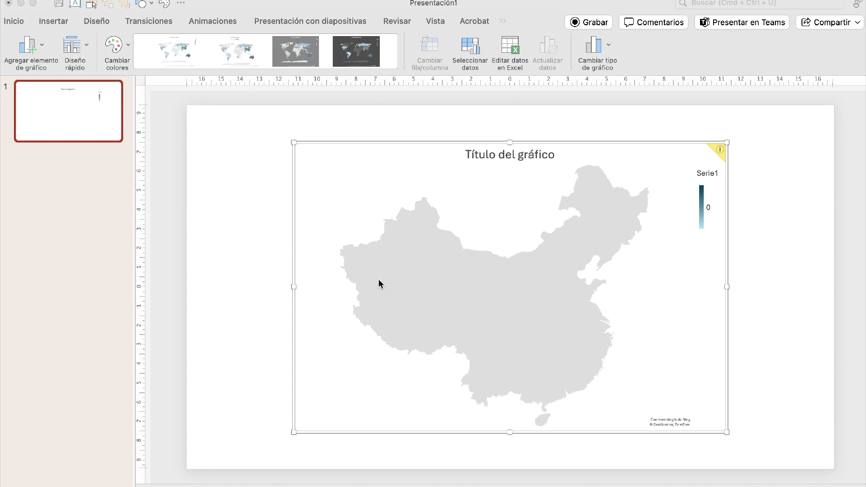
- Set the China map chart's data range to =Hoja1!$A$1:$C$15
click(473, 295)
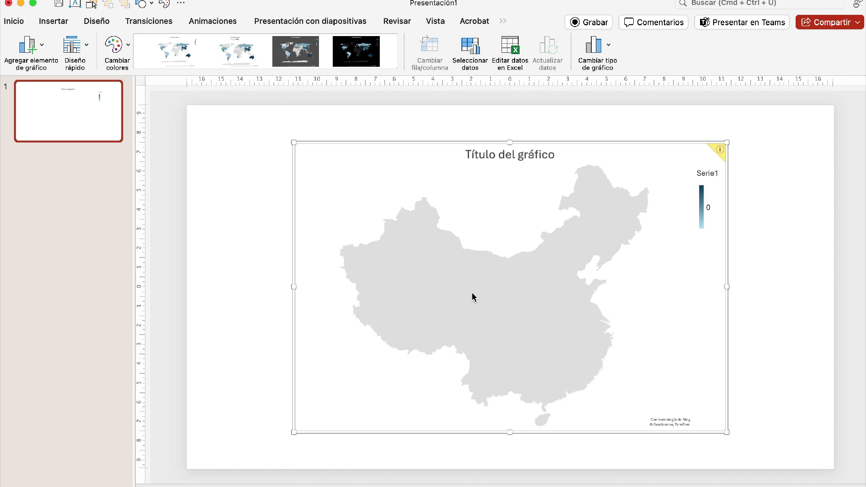
click(479, 52)
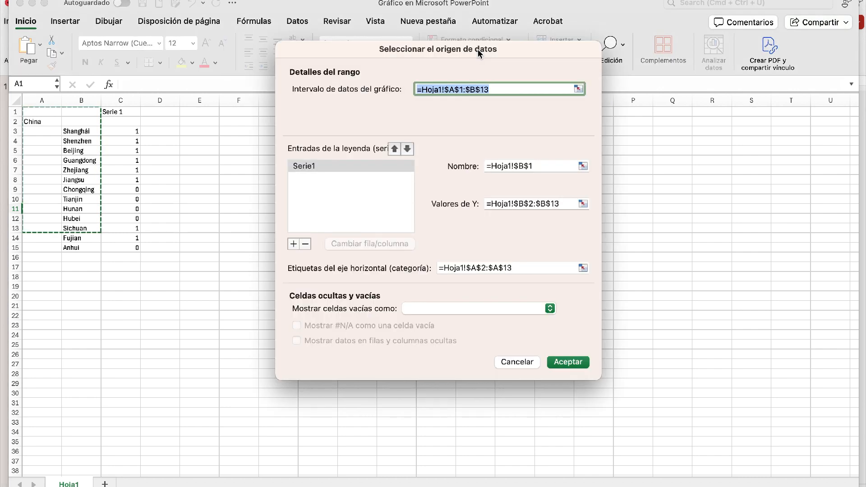
click(33, 114)
drag(33, 114, 129, 246)
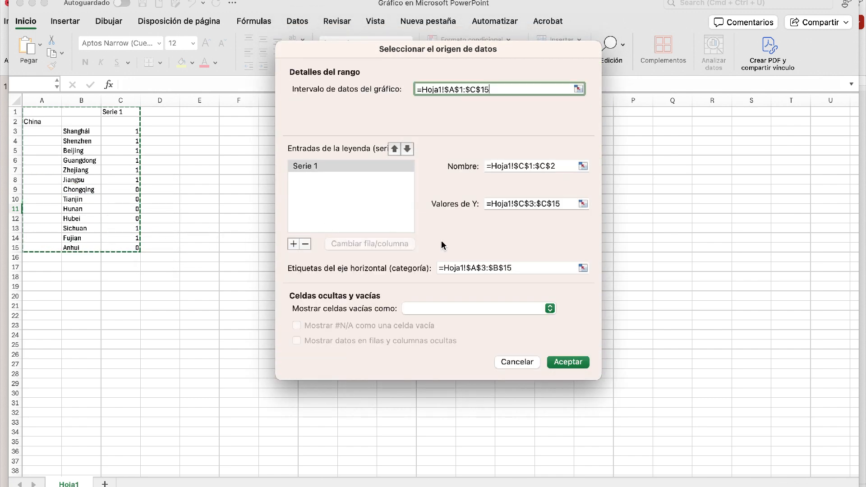
click(570, 364)
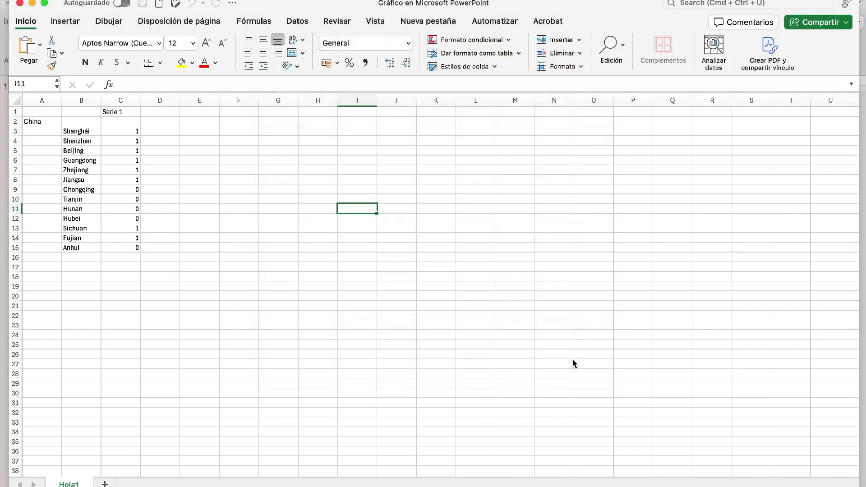
- Switch back to the Presentación1 window and deselect the map chart
key(ctrl+Up)
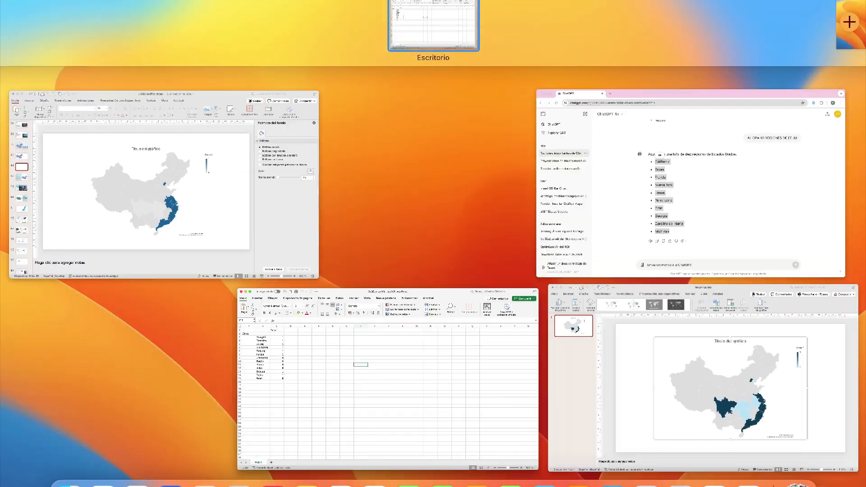
click(673, 382)
click(774, 360)
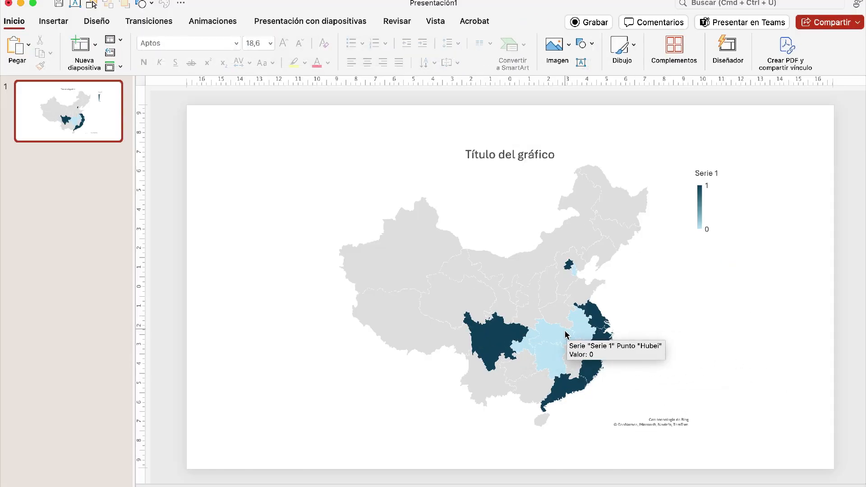
- Set the map series' minimum-value color to the gray E0E0E0 sampled from the map's regions without data
click(586, 306)
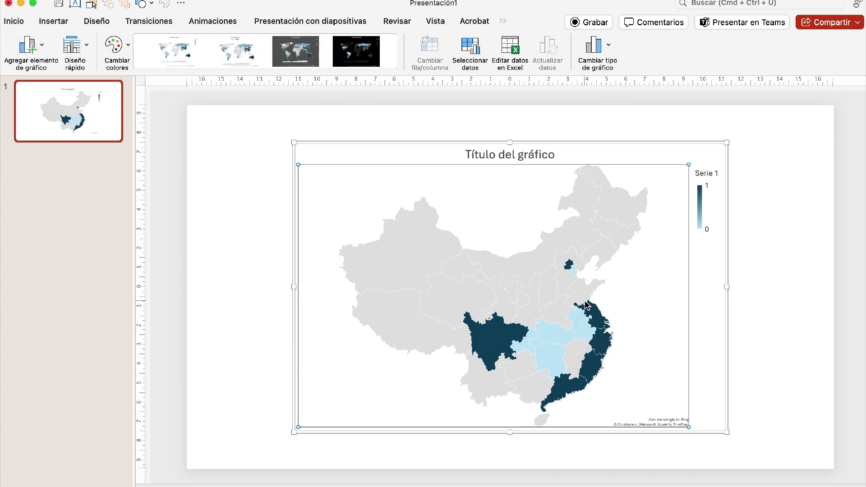
double_click(688, 248)
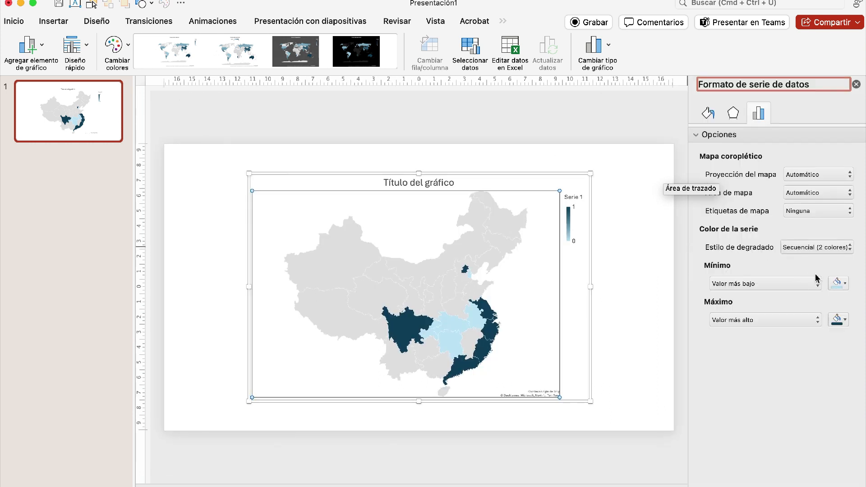
click(845, 283)
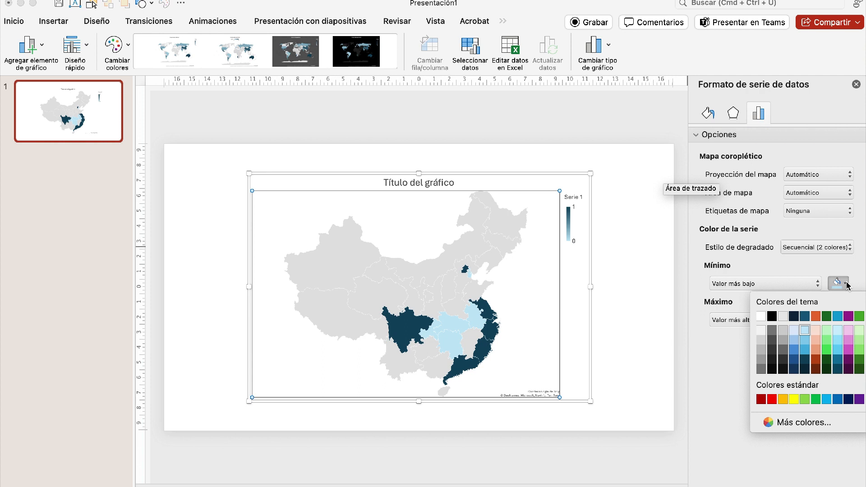
click(798, 423)
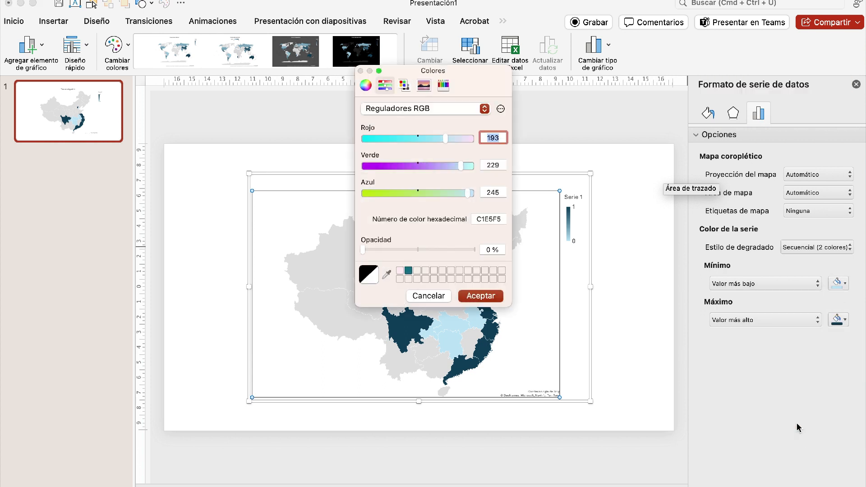
click(387, 276)
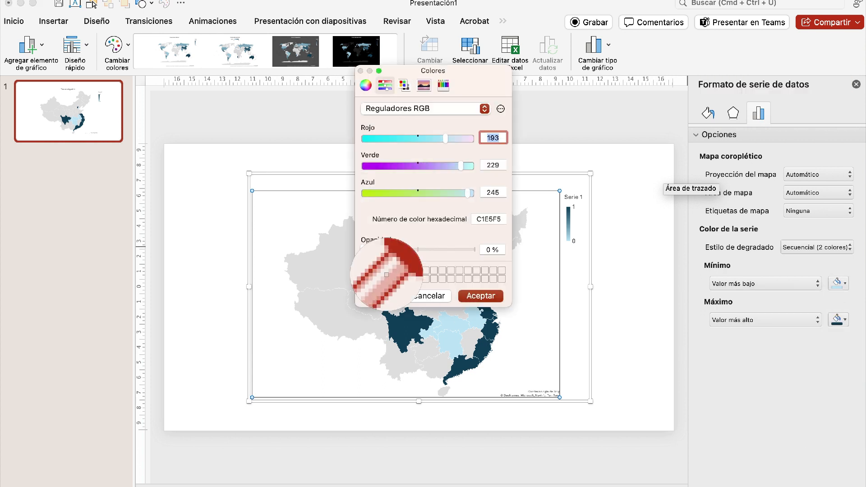
click(340, 273)
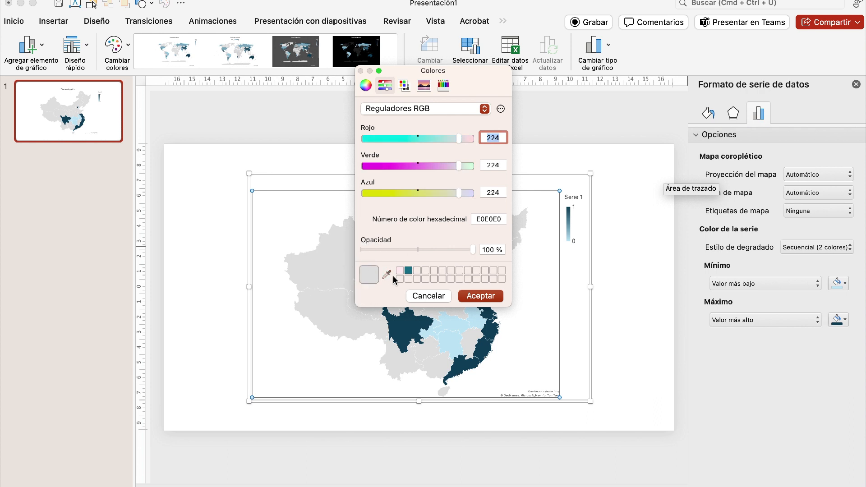
click(474, 297)
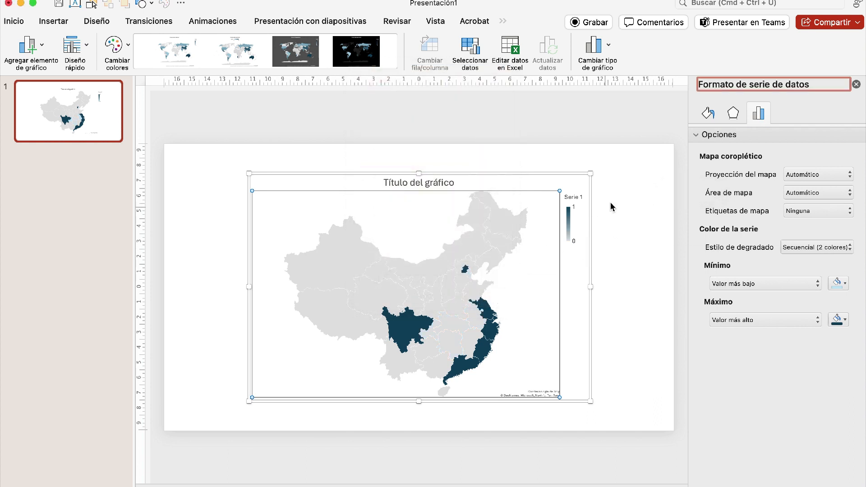
click(633, 189)
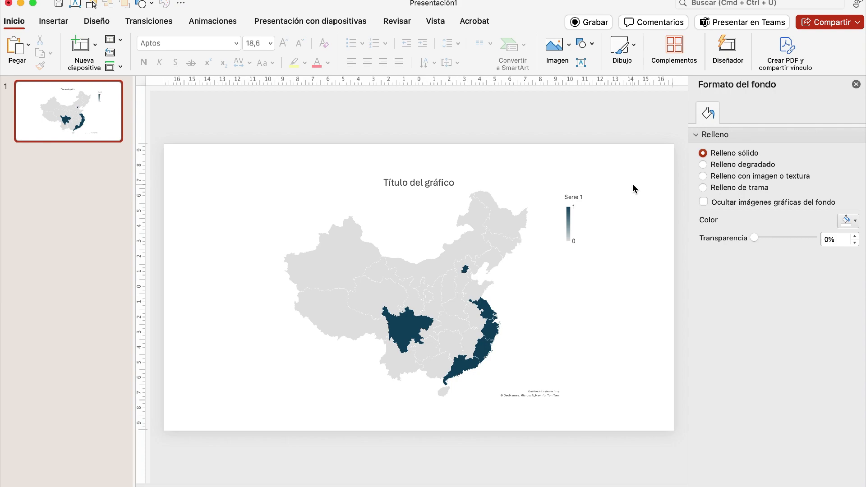